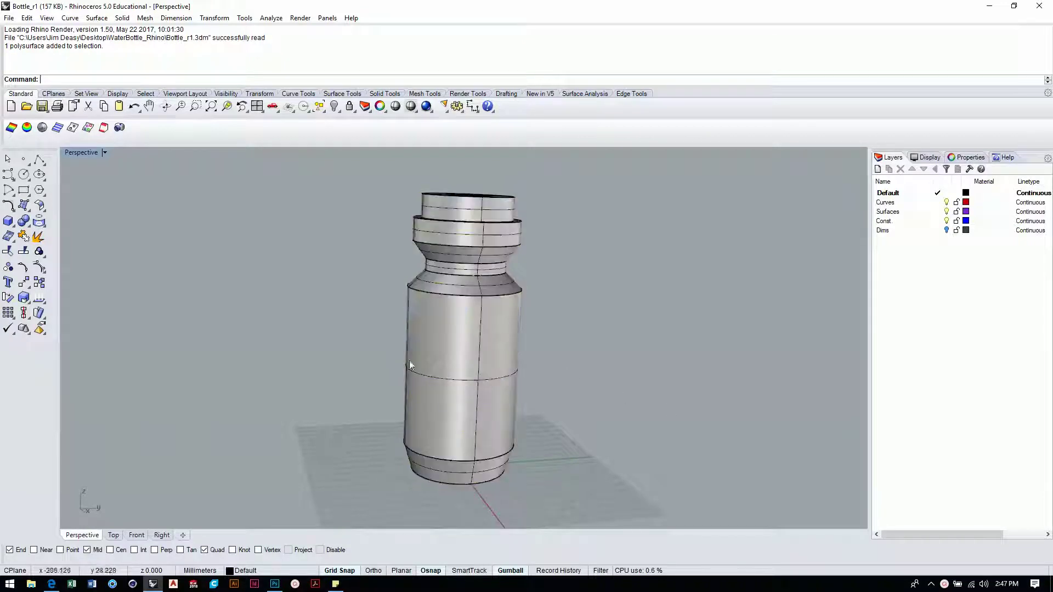
# - Restore the standard world Perspective view of the bottle after orbiting around the model
pyautogui.moveTo(554, 372); pyautogui.dragTo(665, 367, button='right')
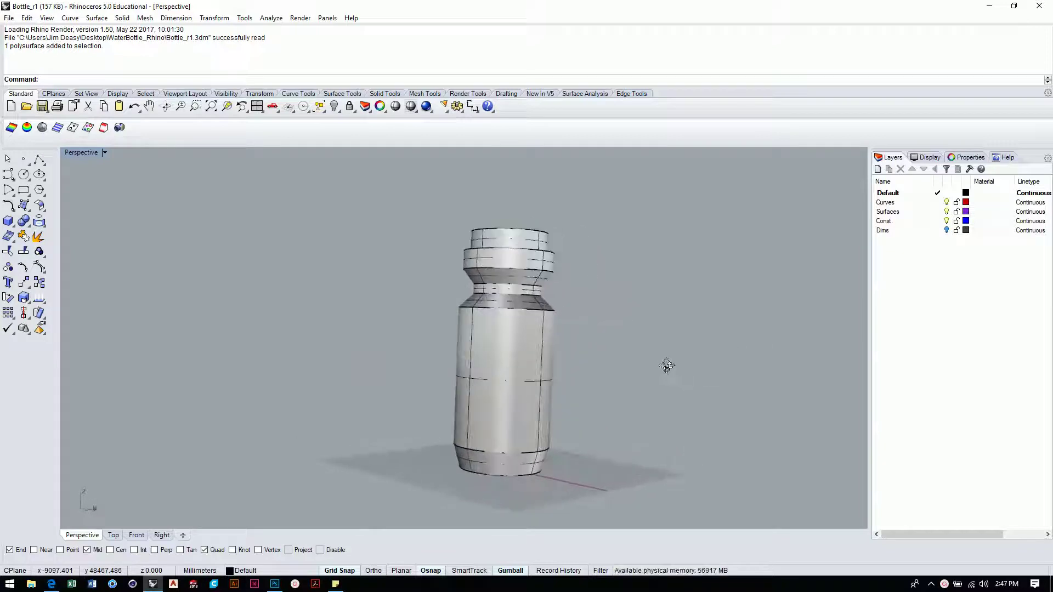
pyautogui.middleClick(601, 359)
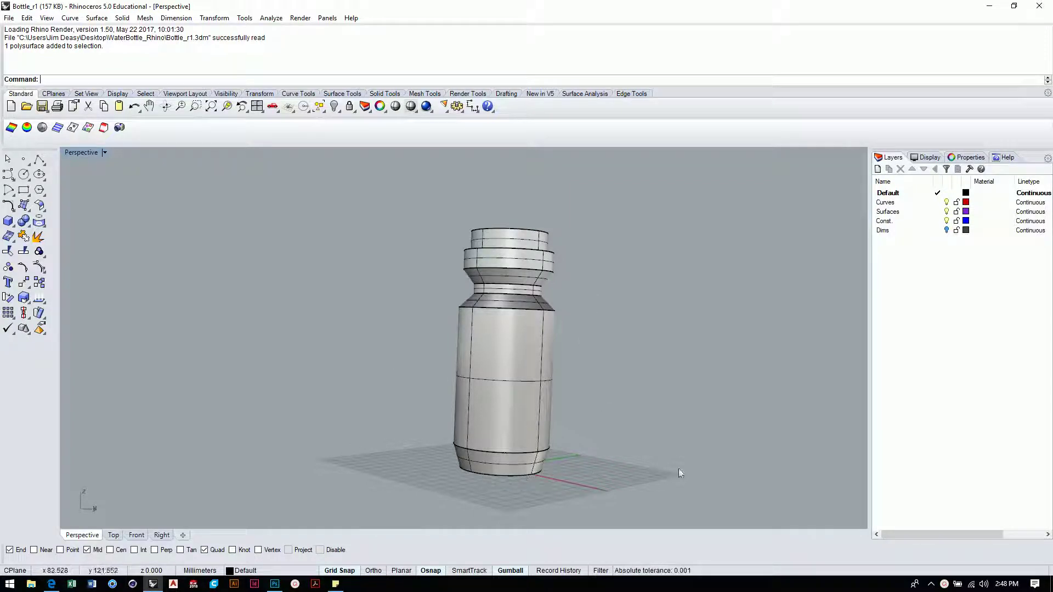
pyautogui.moveTo(464, 428); pyautogui.dragTo(371, 416, button='right')
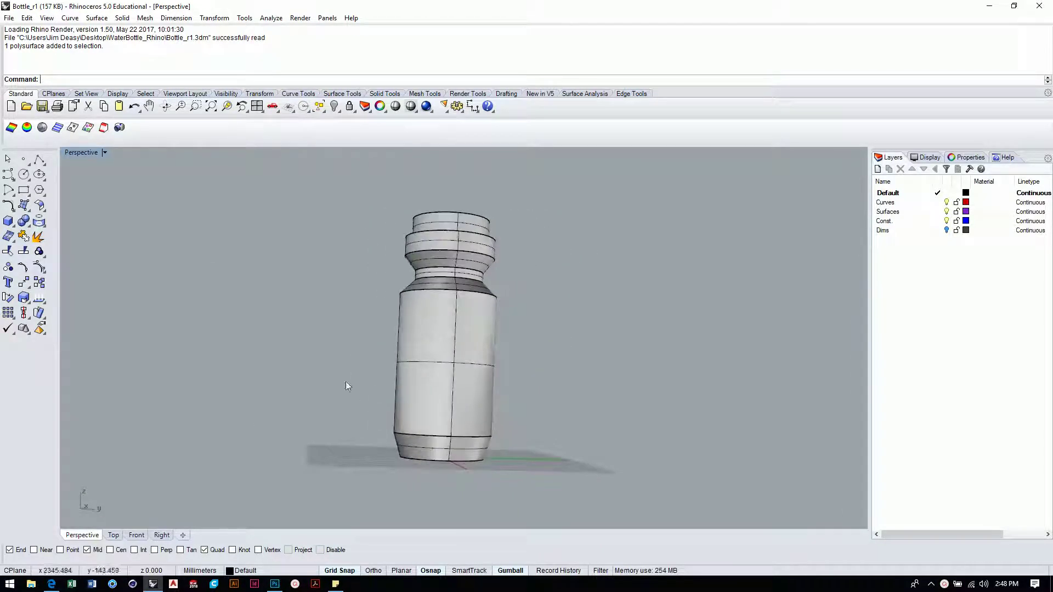
pyautogui.moveTo(346, 380)
pyautogui.mouseDown(button='right')
pyautogui.moveTo(394, 391)
pyautogui.moveTo(453, 388)
pyautogui.moveTo(488, 371)
pyautogui.moveTo(532, 376)
pyautogui.moveTo(347, 388)
pyautogui.mouseUp(button='right')
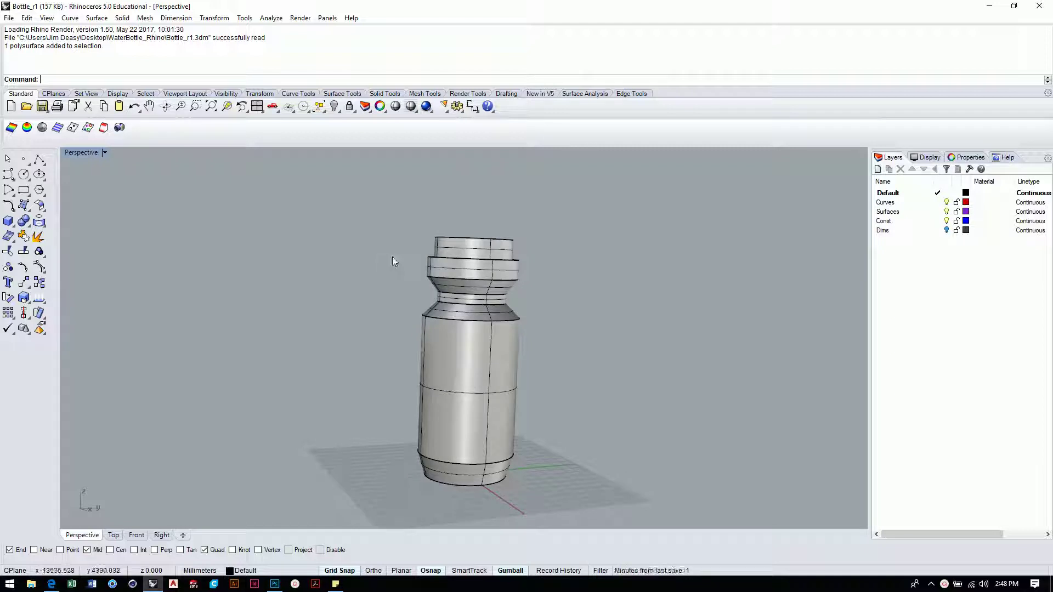
pyautogui.click(86, 155)
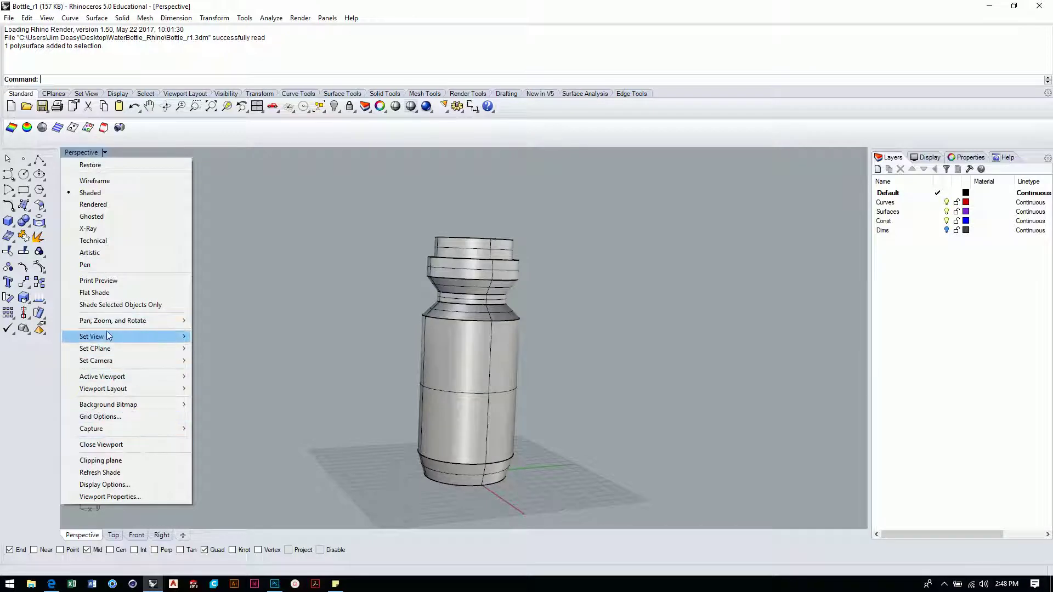
pyautogui.moveTo(108, 335)
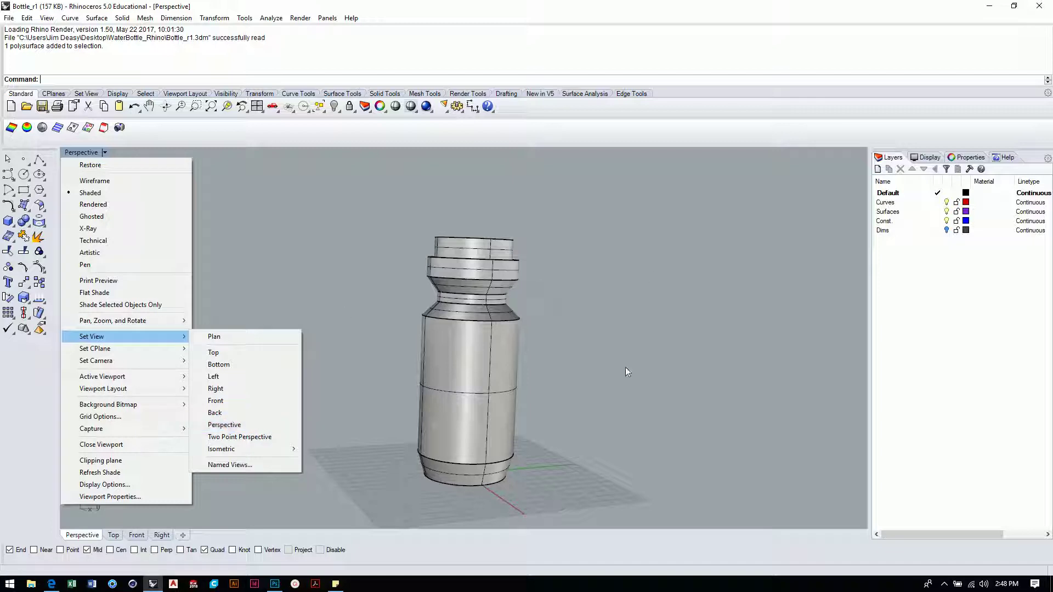
pyautogui.click(224, 423)
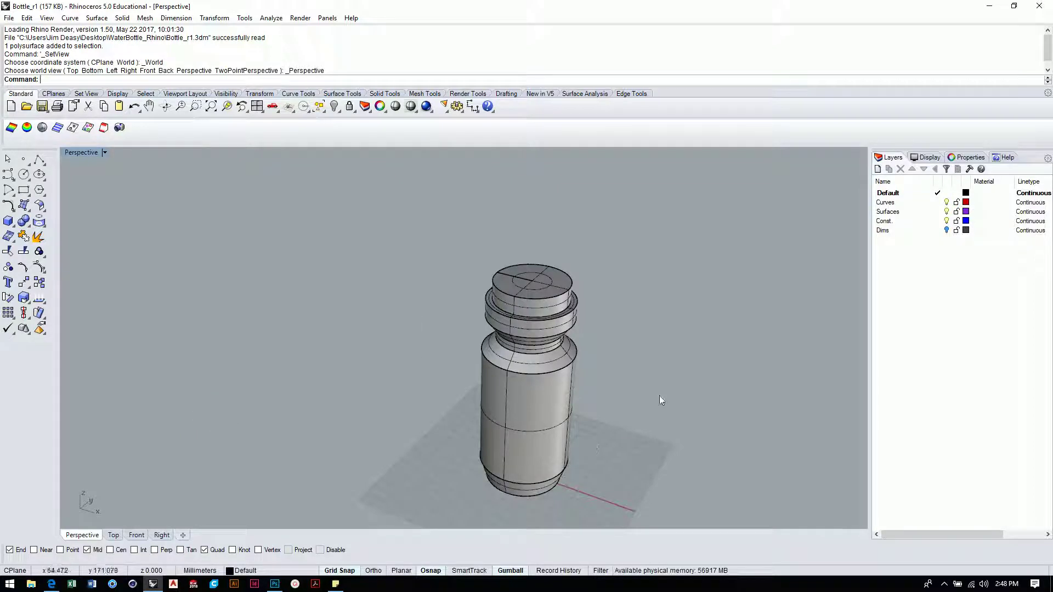
# - Inspect the bottle's body and base from different angles and distances in the Perspective viewport
pyautogui.moveTo(666, 426); pyautogui.dragTo(600, 408, button='right')
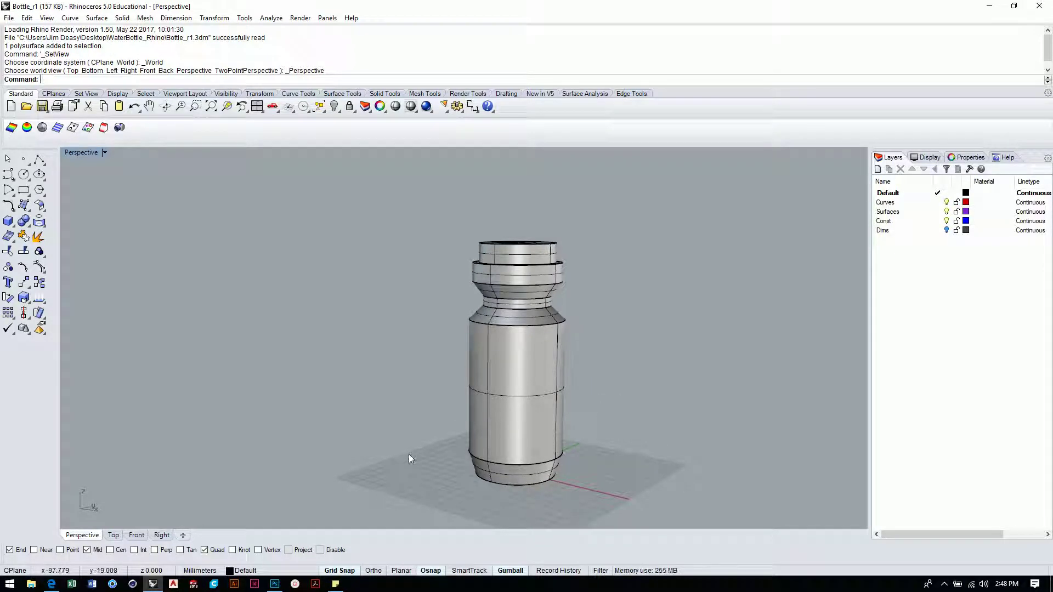
pyautogui.keyDown('shift'); pyautogui.moveTo(616, 384); pyautogui.dragTo(635, 329, button='right'); pyautogui.keyUp('shift')
pyautogui.scroll(5, 641, 342)
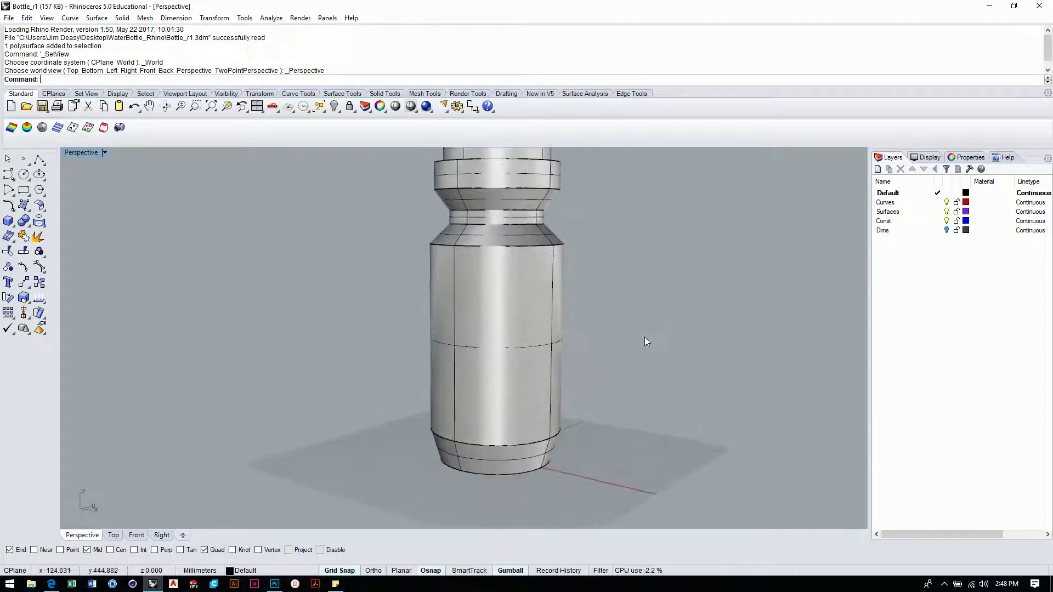
pyautogui.scroll(-4, 644, 343)
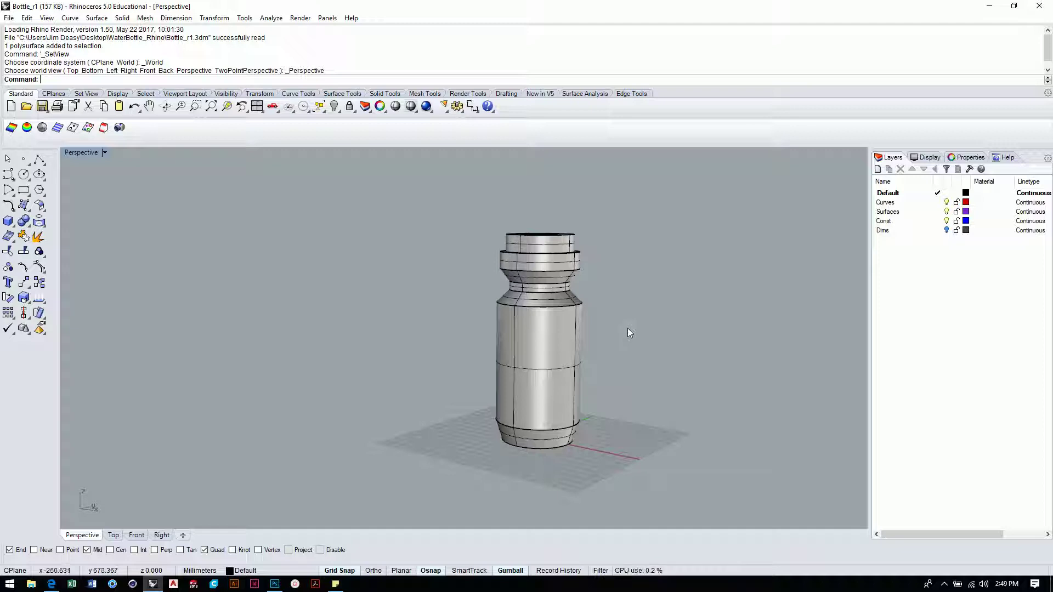
pyautogui.moveTo(614, 386); pyautogui.dragTo(628, 366, button='right')
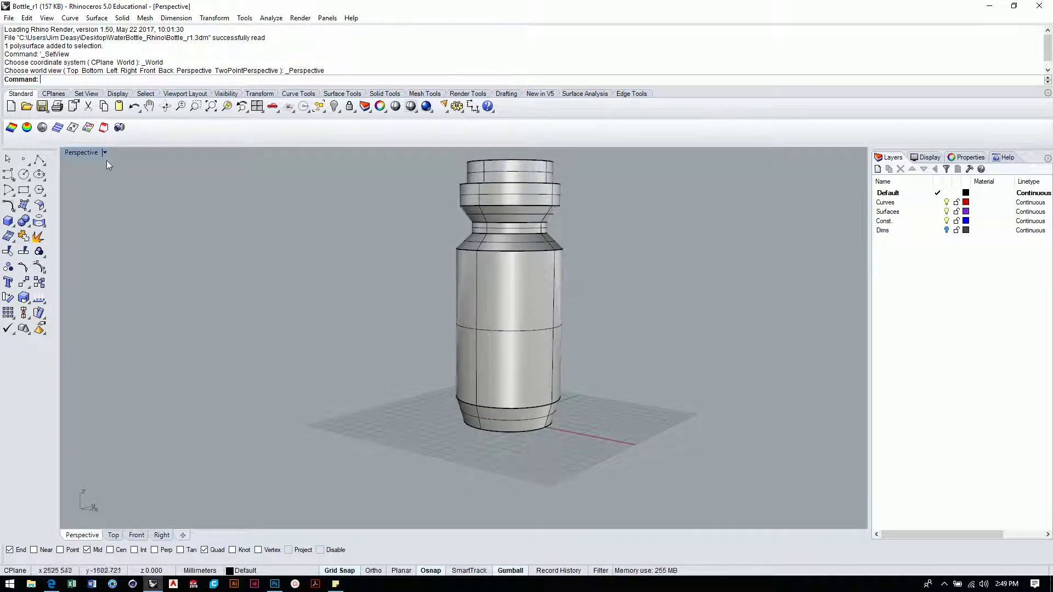
# - Switch to the Front viewport and reset its tilted view to the straight world Front view
pyautogui.click(136, 536)
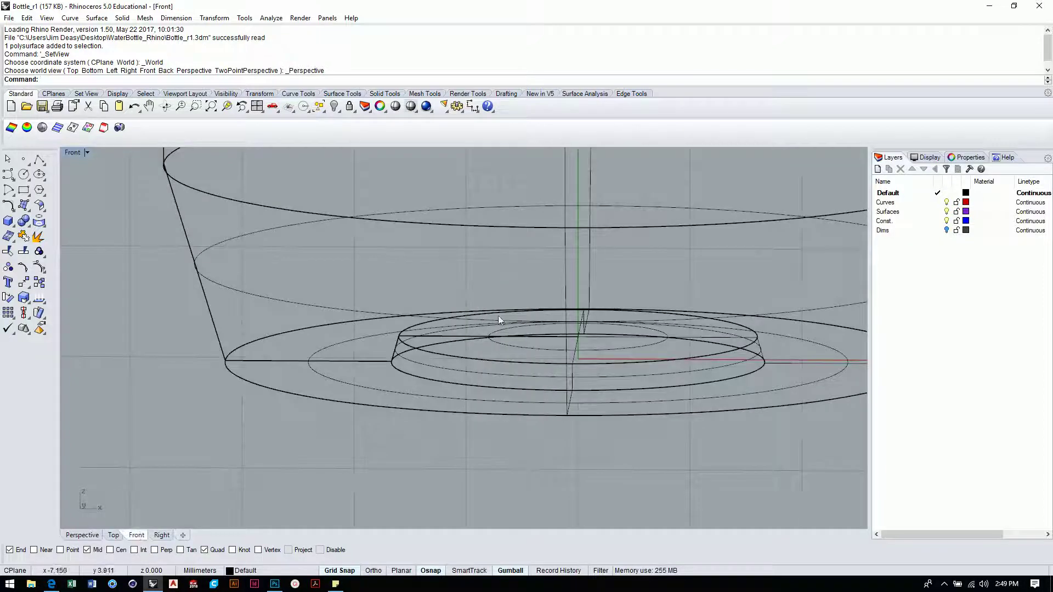
pyautogui.scroll(2, 564, 335)
pyautogui.scroll(-6, 562, 337)
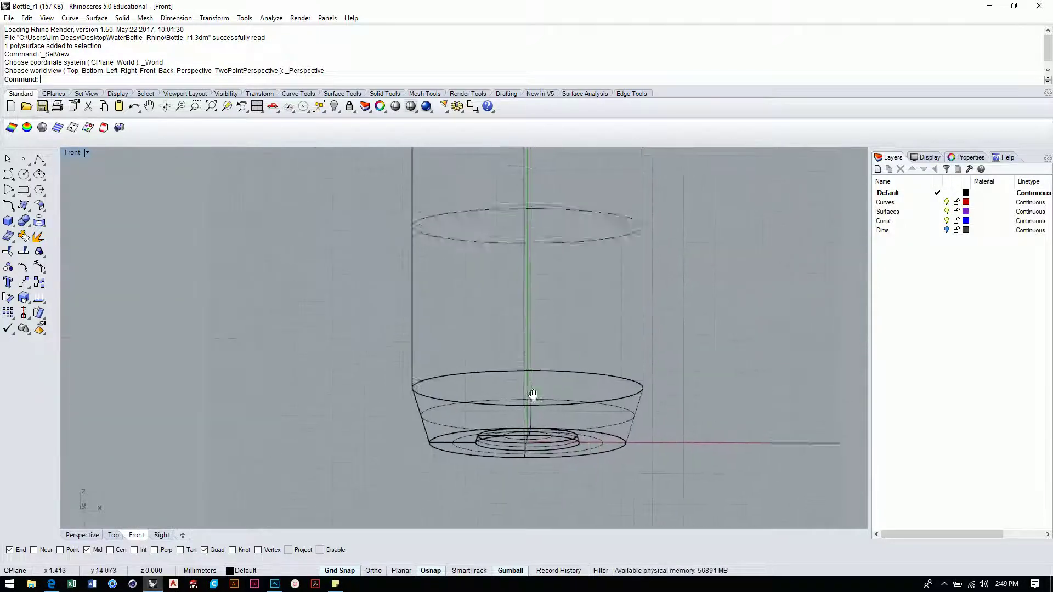
pyautogui.moveTo(549, 401); pyautogui.dragTo(566, 362, button='right')
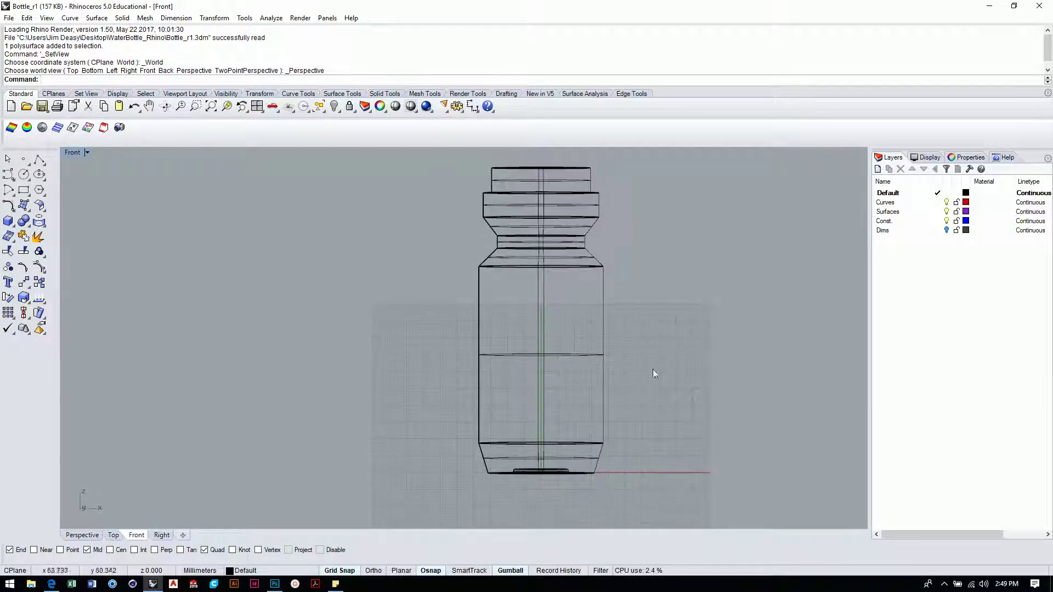
pyautogui.keyDown('ctrl'); pyautogui.keyDown('shift'); pyautogui.moveTo(652, 369); pyautogui.dragTo(668, 403, button='right'); pyautogui.keyUp('shift'); pyautogui.keyUp('ctrl')
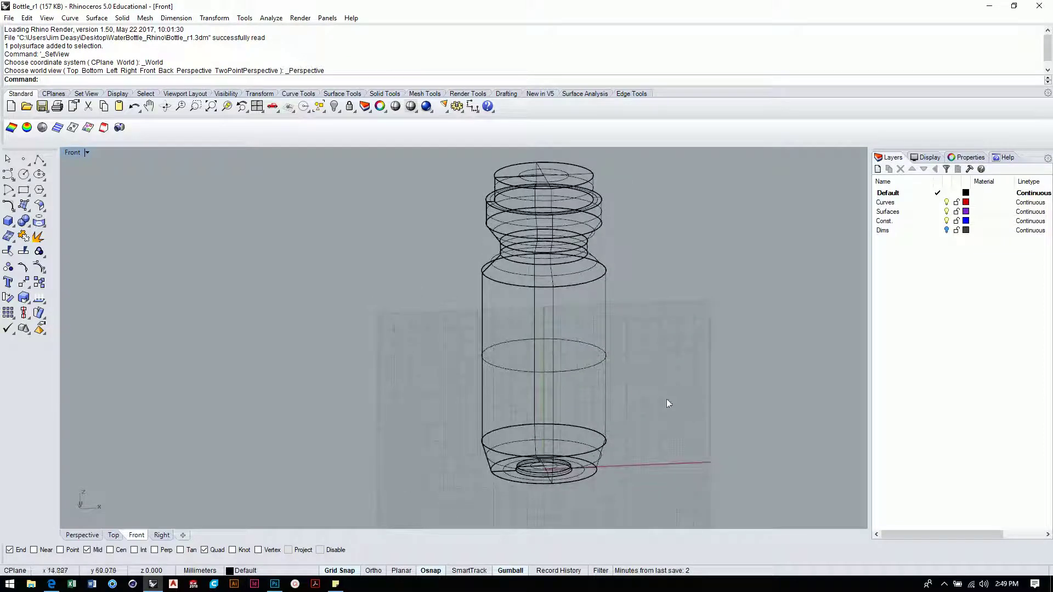
pyautogui.click(74, 153)
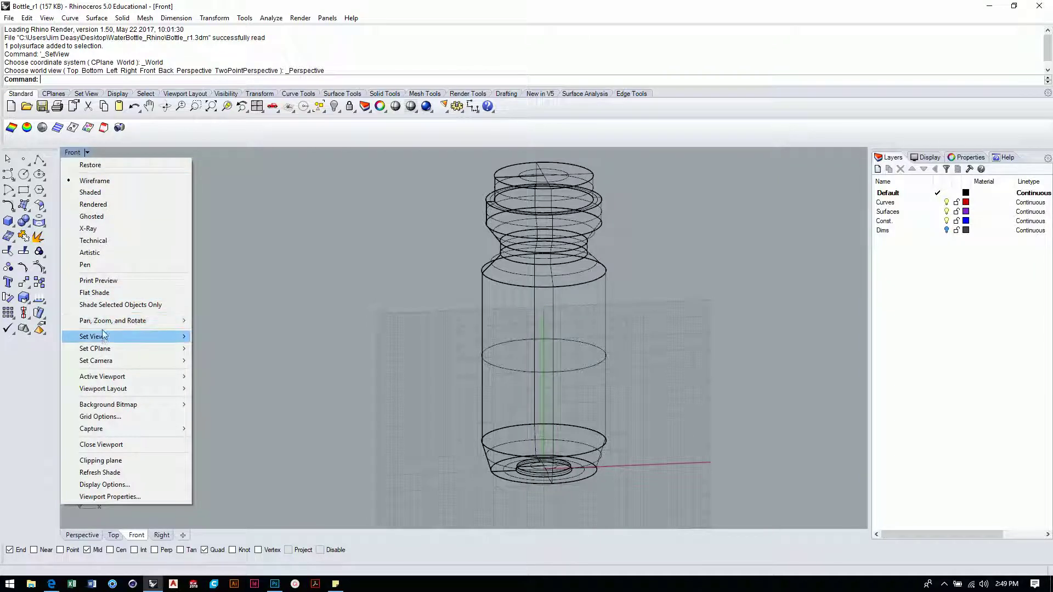
pyautogui.moveTo(103, 338)
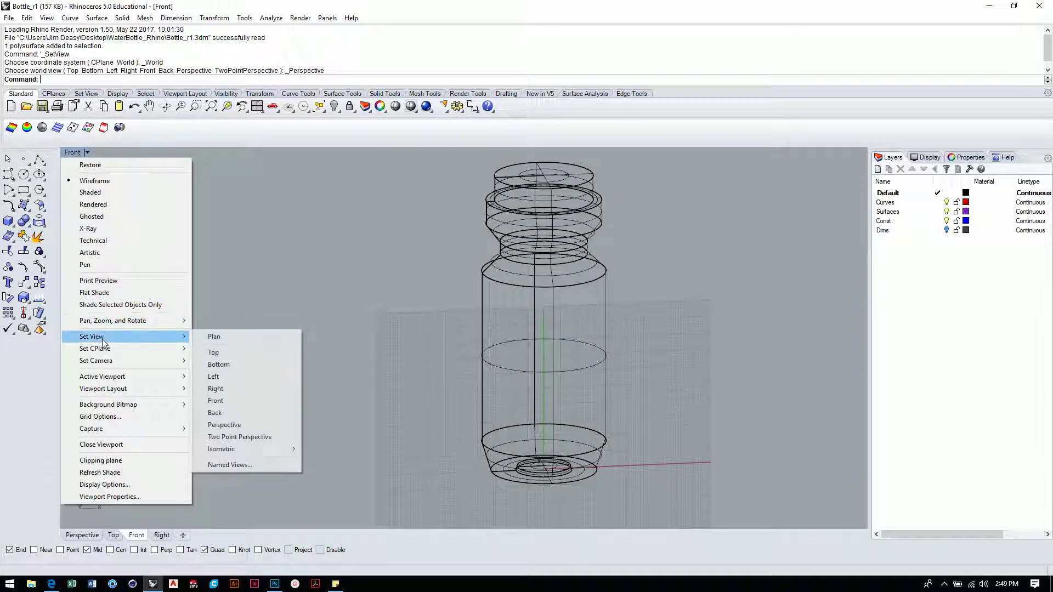
pyautogui.click(219, 401)
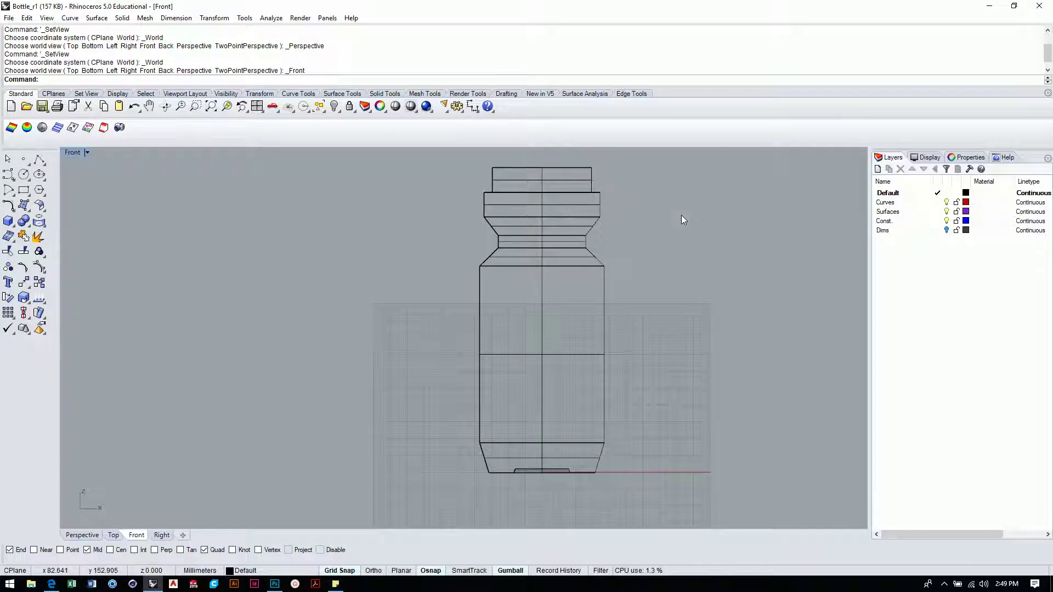
pyautogui.scroll(15, 554, 491)
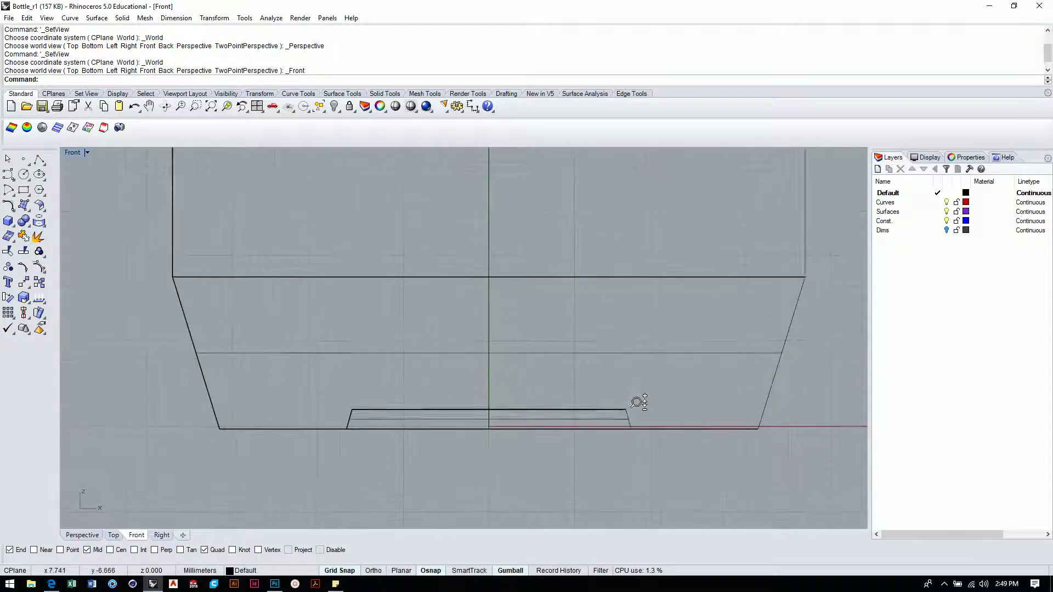
pyautogui.scroll(-8, 639, 402)
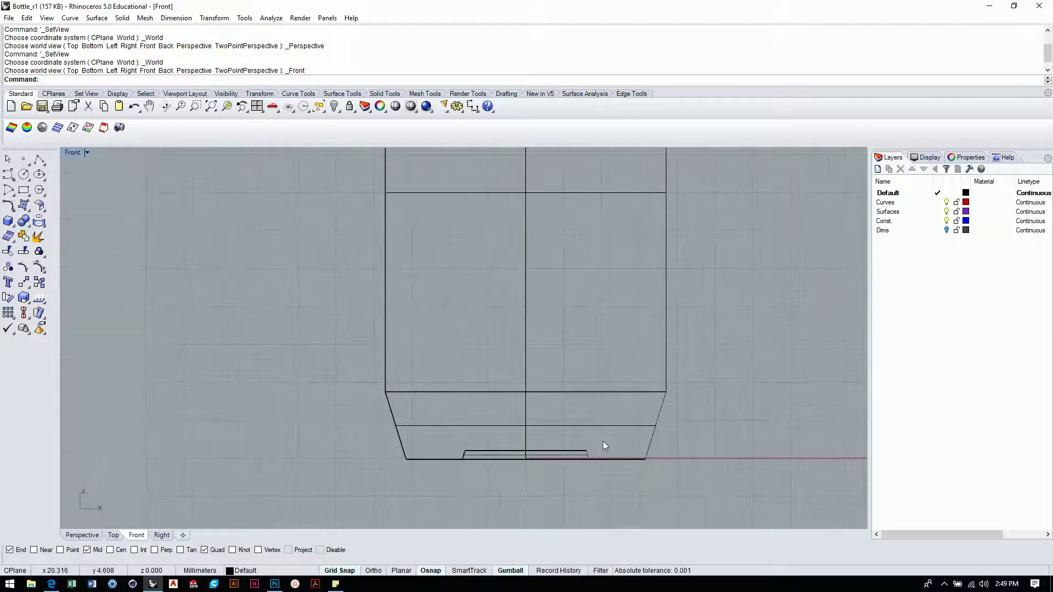
pyautogui.click(618, 392)
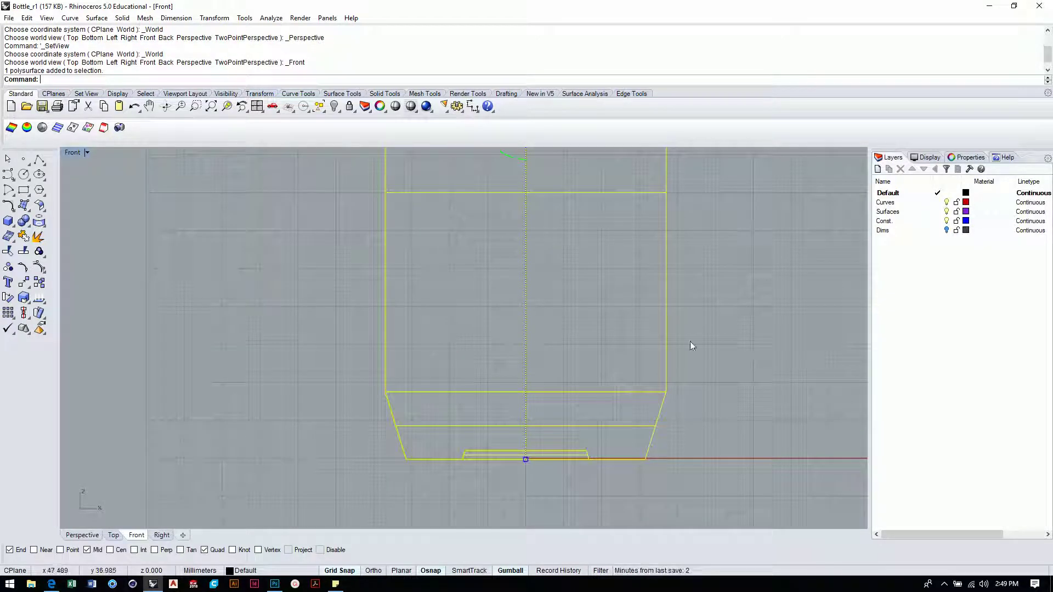
pyautogui.press('Escape')
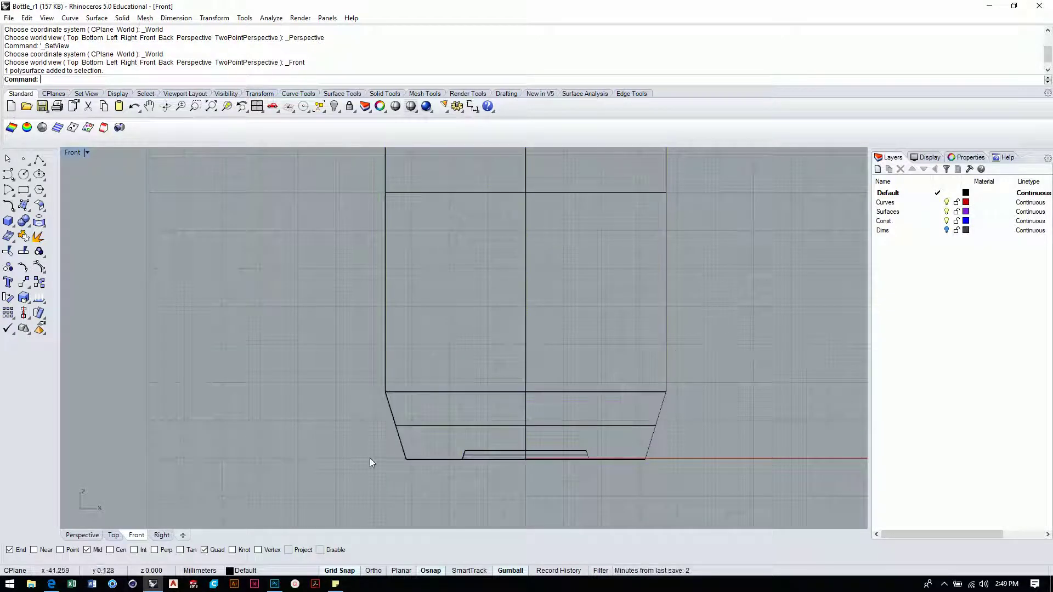
pyautogui.click(404, 445)
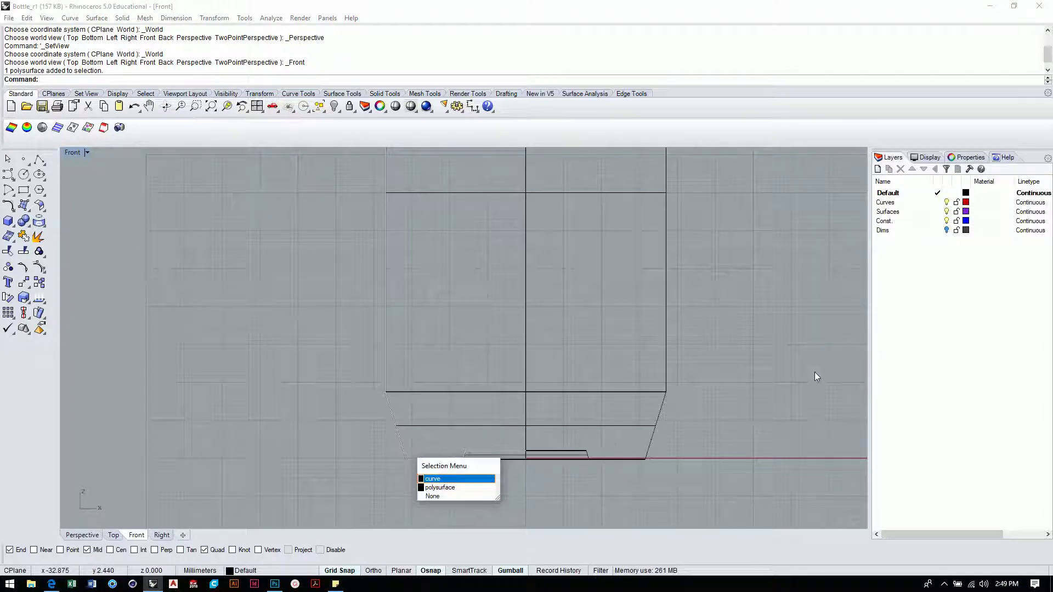
pyautogui.scroll(-3, 689, 317)
pyautogui.scroll(-6, 691, 320)
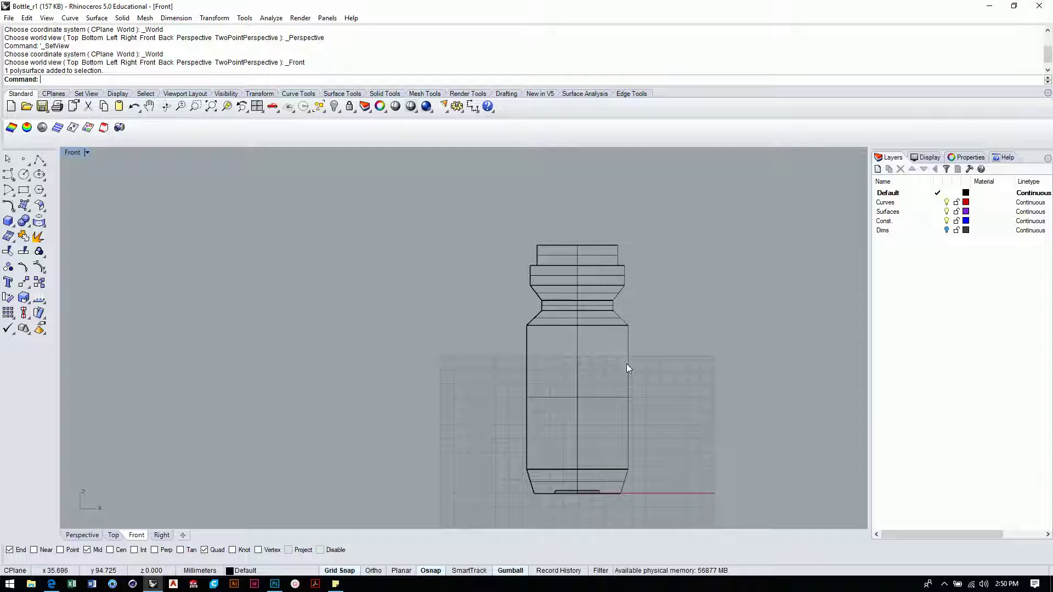
# - Pick the bottle's profile curve out of the overlapping objects, move it to the Curves layer and deselect it
pyautogui.click(527, 338)
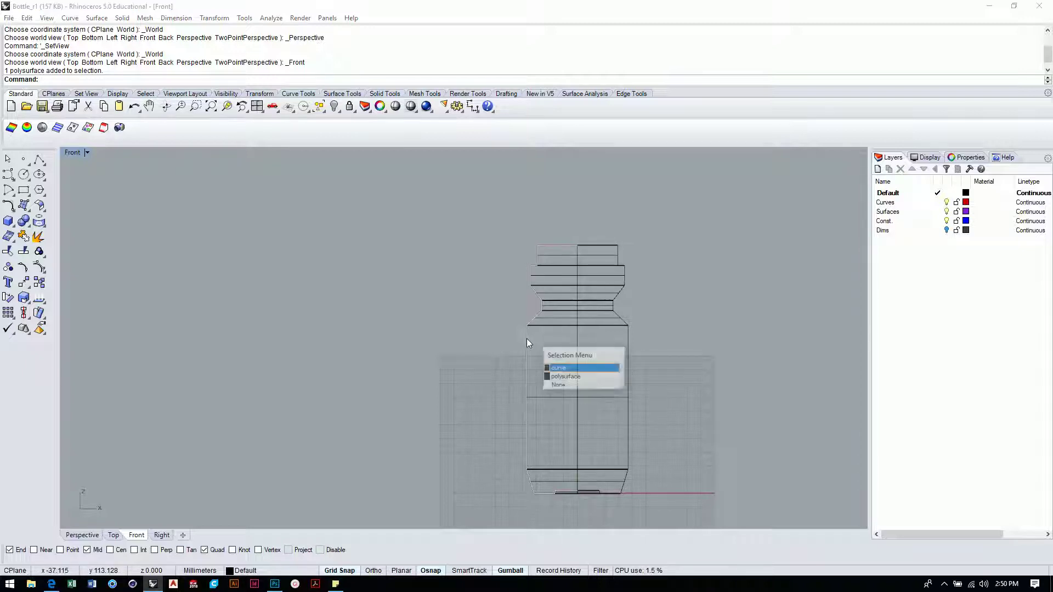
pyautogui.click(560, 368)
pyautogui.rightClick(885, 203)
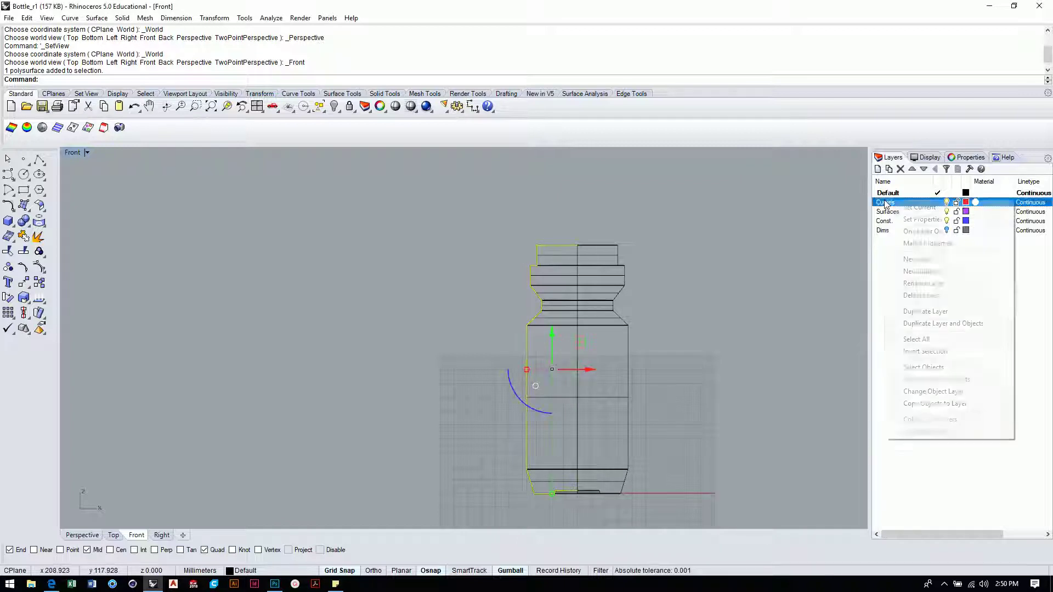
pyautogui.click(913, 391)
pyautogui.click(807, 317)
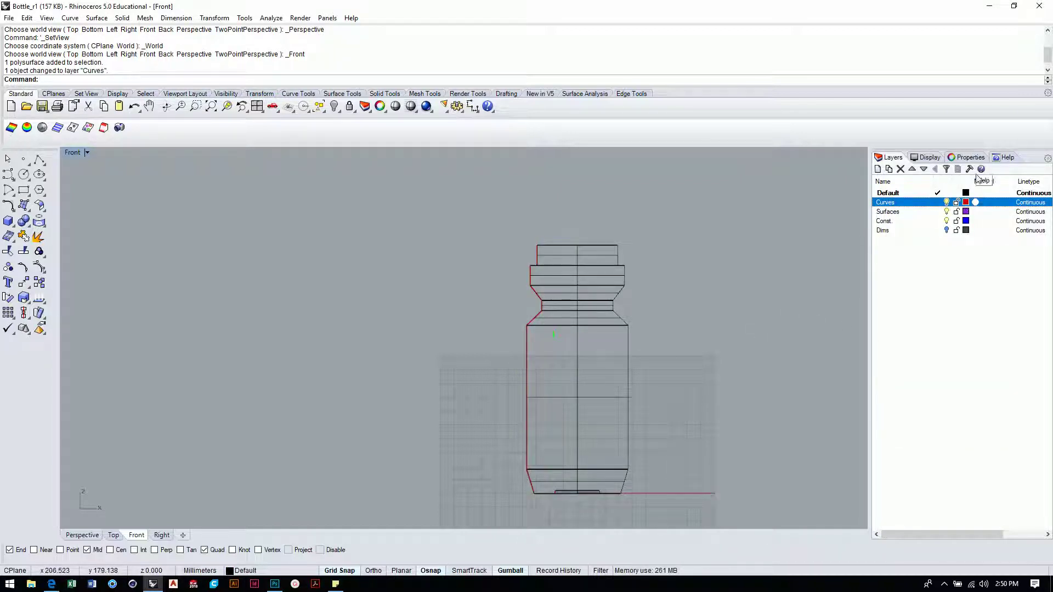
# - Set the Curves layer's colour to light pink with RGB values 255, 208, 235
pyautogui.click(966, 203)
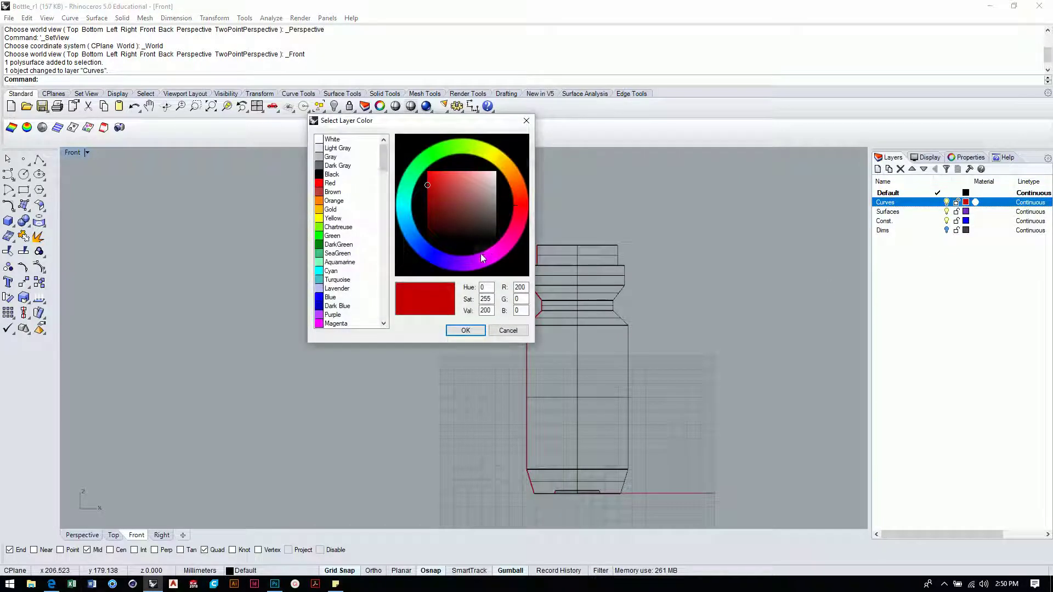
pyautogui.click(510, 238)
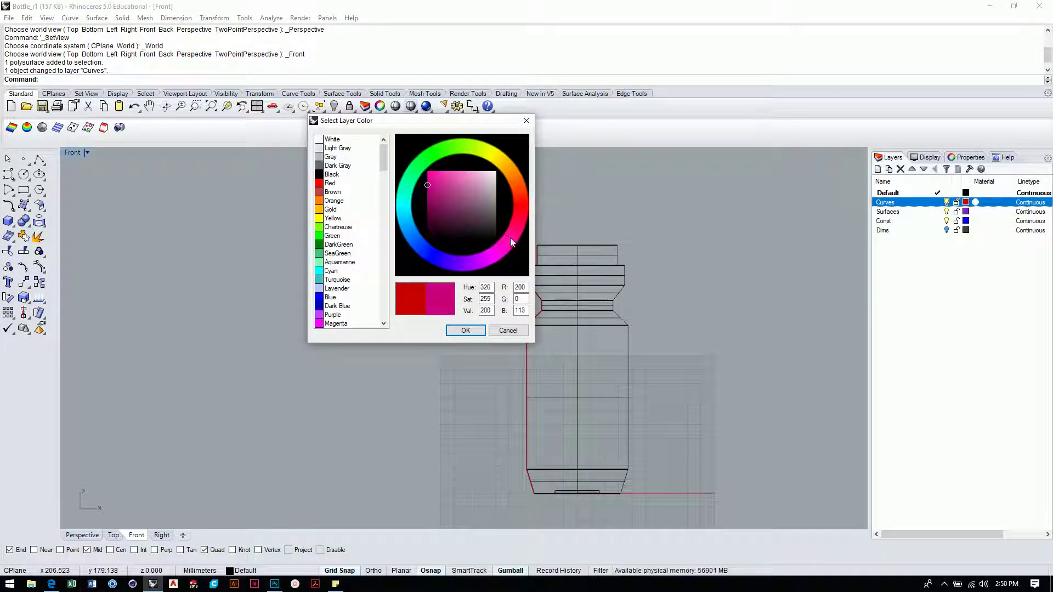
pyautogui.moveTo(478, 189); pyautogui.dragTo(483, 171)
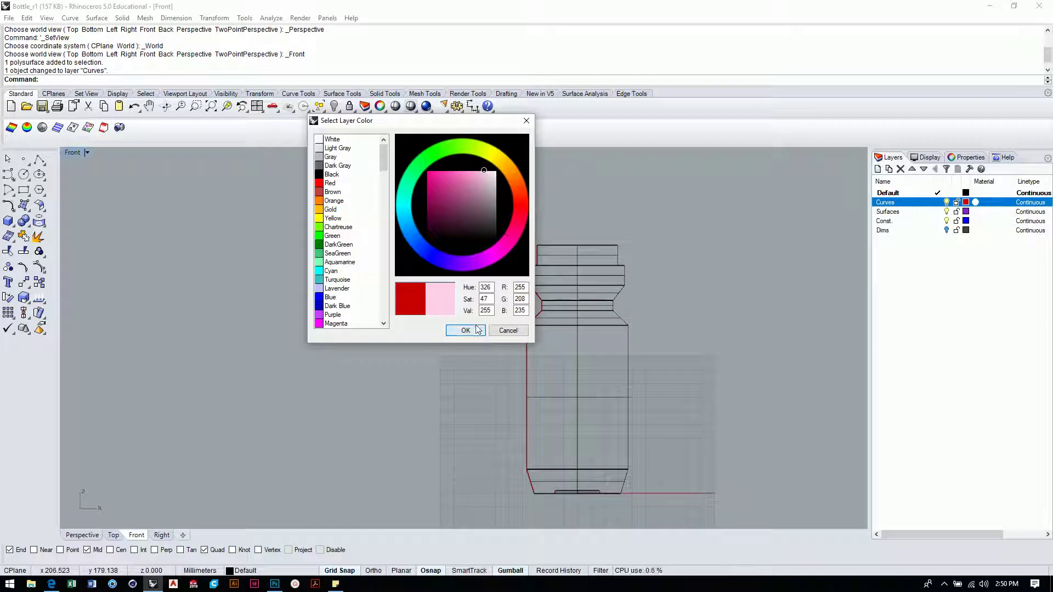
pyautogui.click(476, 331)
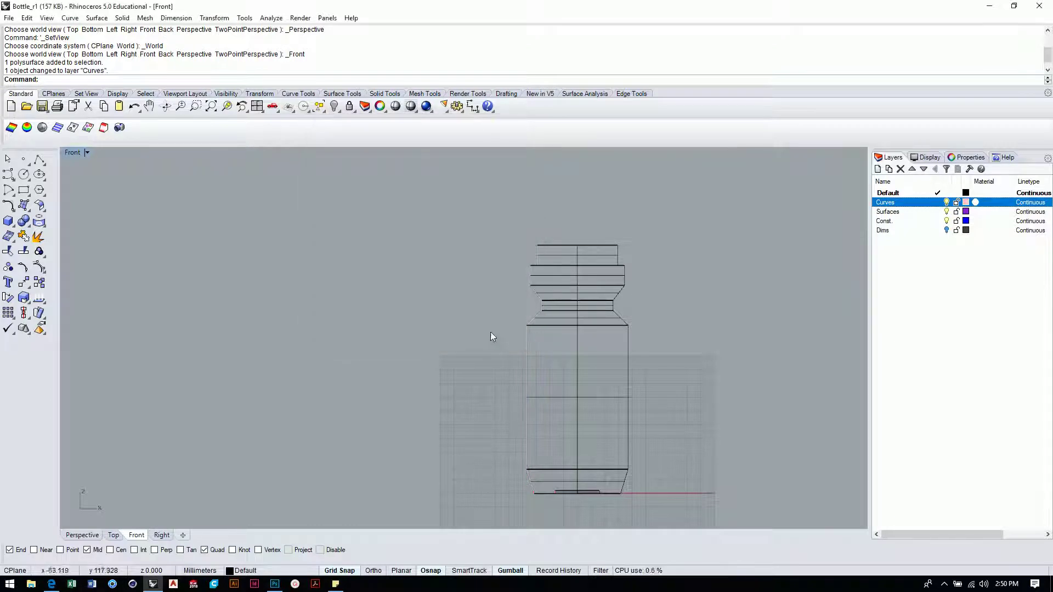
# - Move the bottle polysurface to the Surfaces layer and deselect it
pyautogui.click(614, 326)
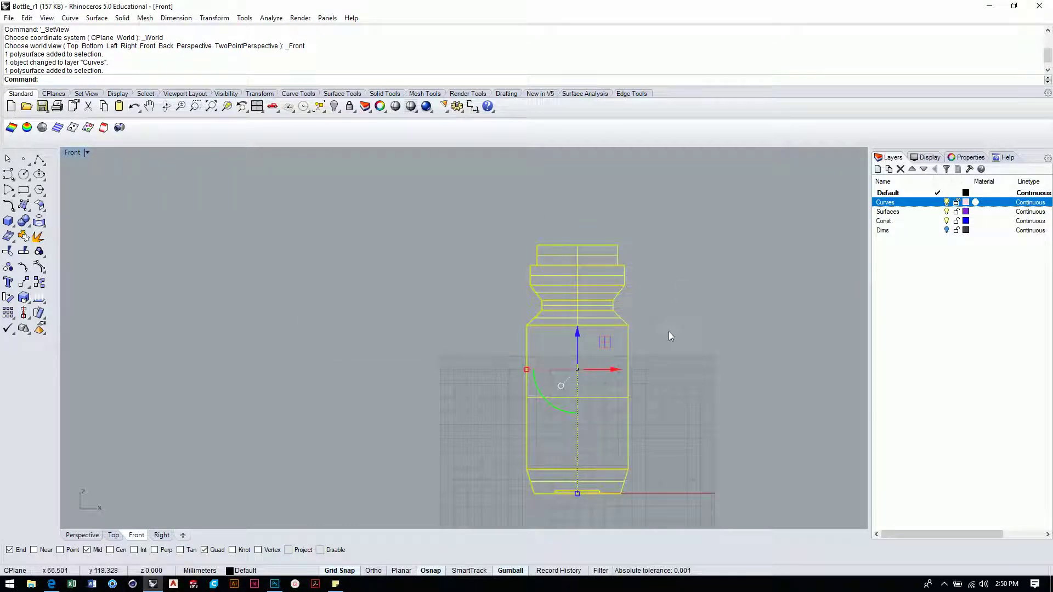
pyautogui.rightClick(886, 212)
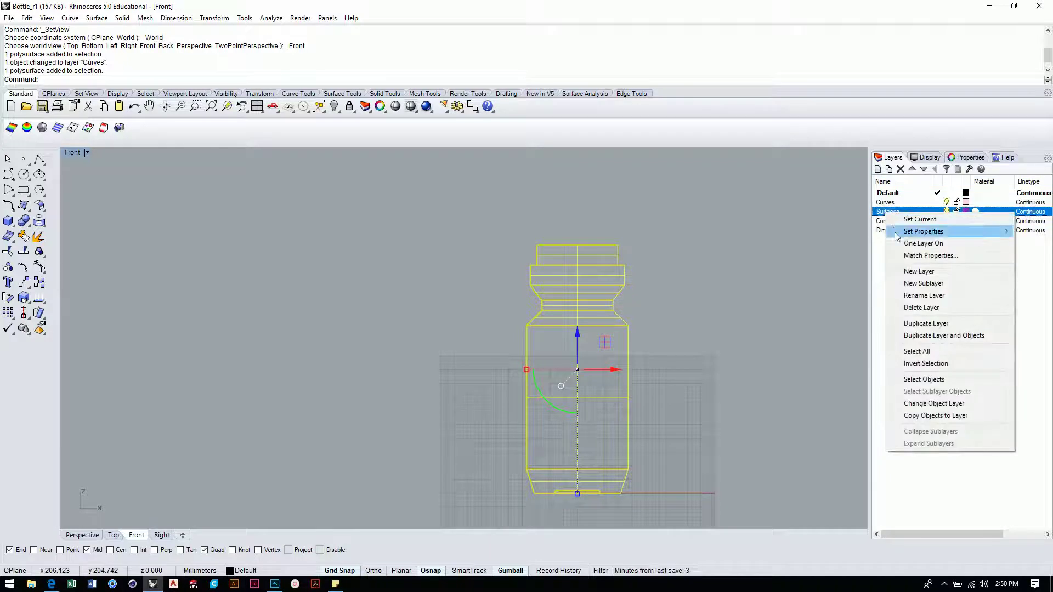
pyautogui.click(908, 404)
pyautogui.click(792, 346)
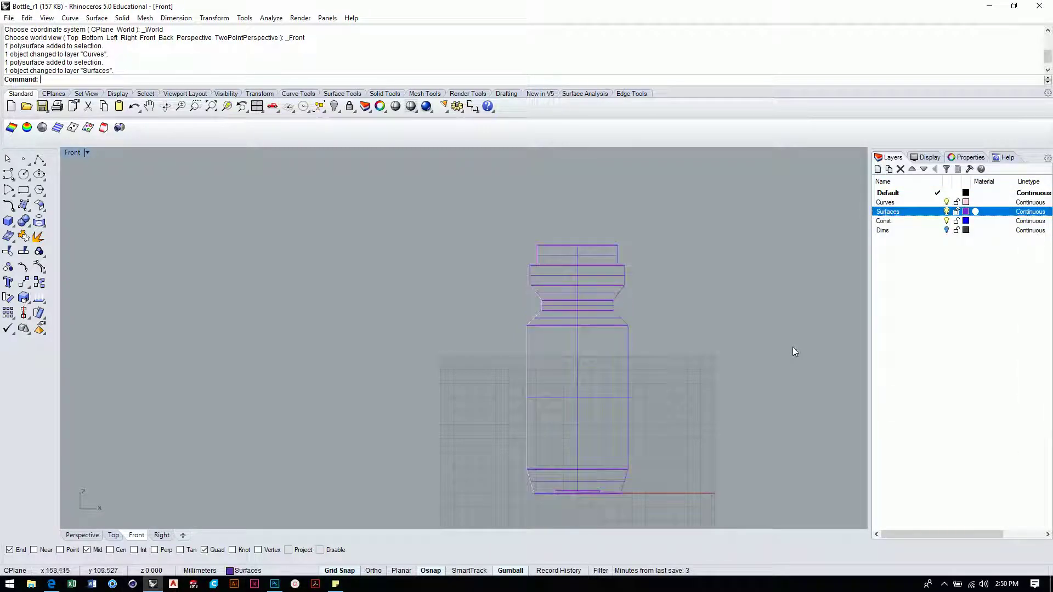
# - Set the Surfaces layer's colour to light purple with RGB values 216, 174, 255
pyautogui.click(964, 213)
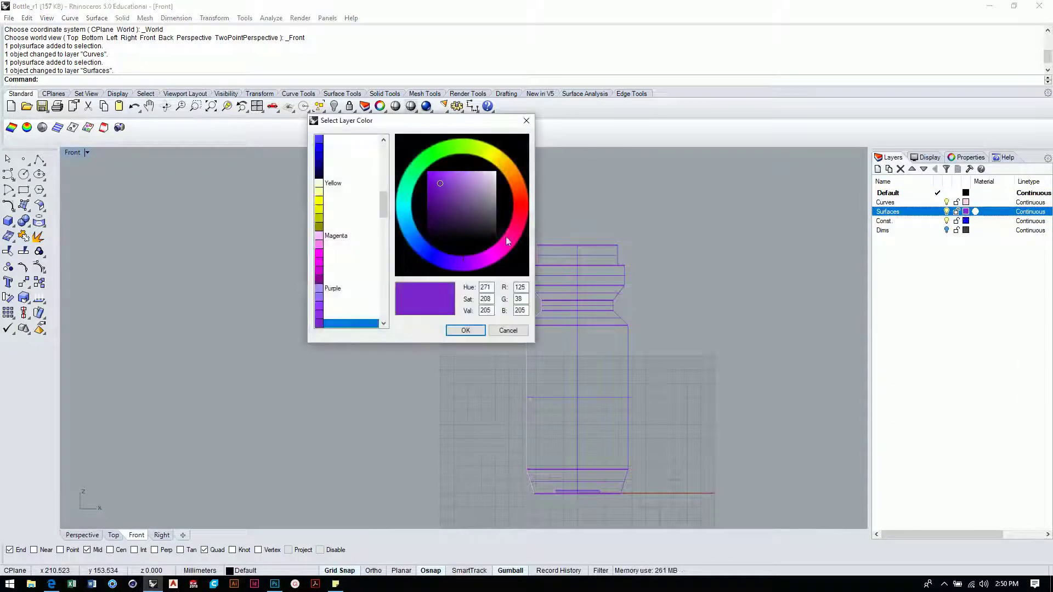
pyautogui.click(474, 170)
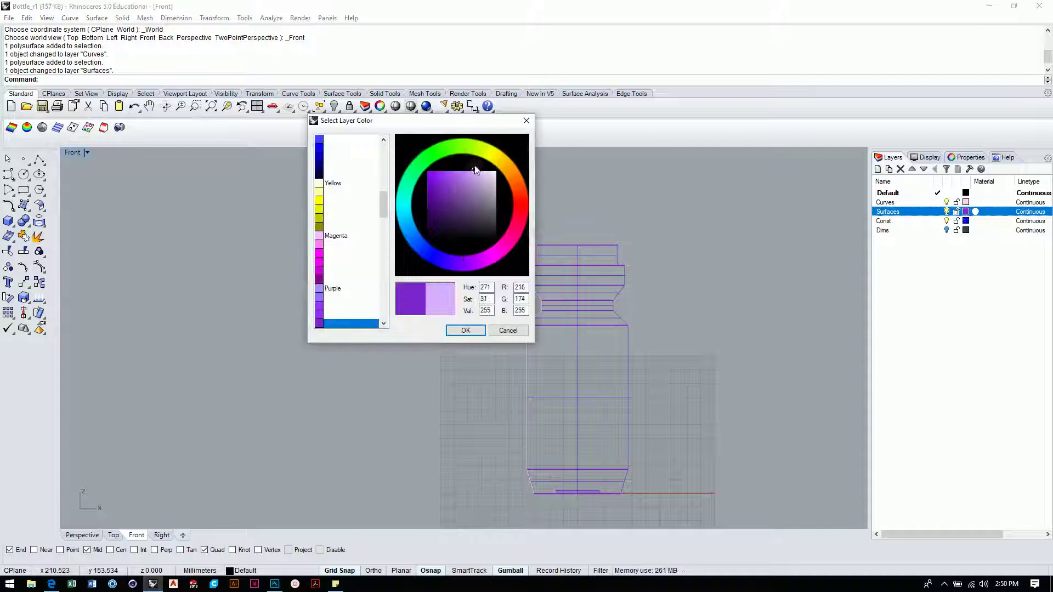
pyautogui.click(465, 330)
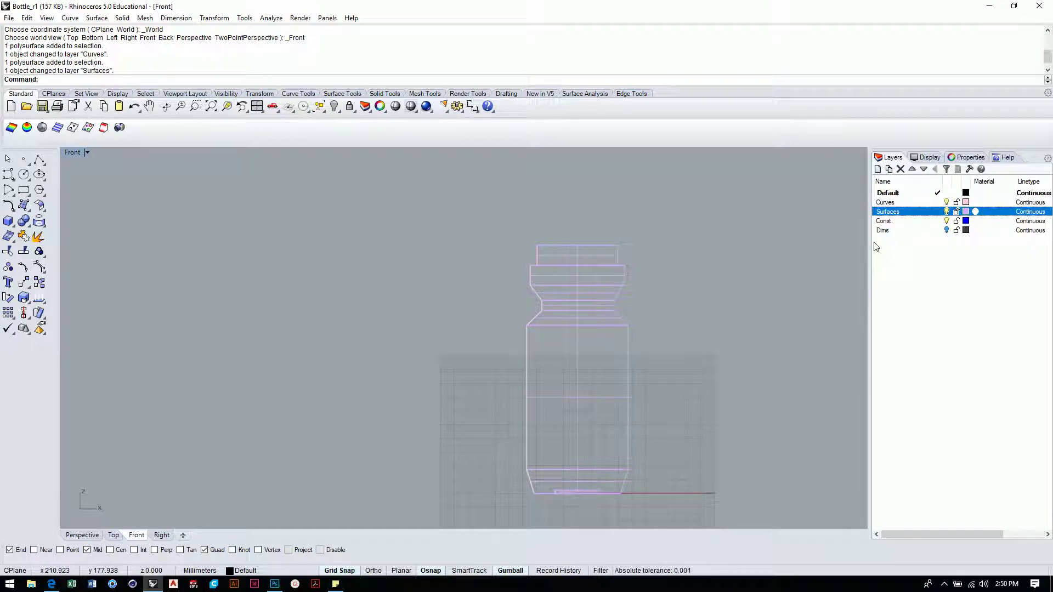
# - Hide the Curves layer and show the bottle in the maximised Perspective viewport with the Ghosted display mode
pyautogui.click(939, 202)
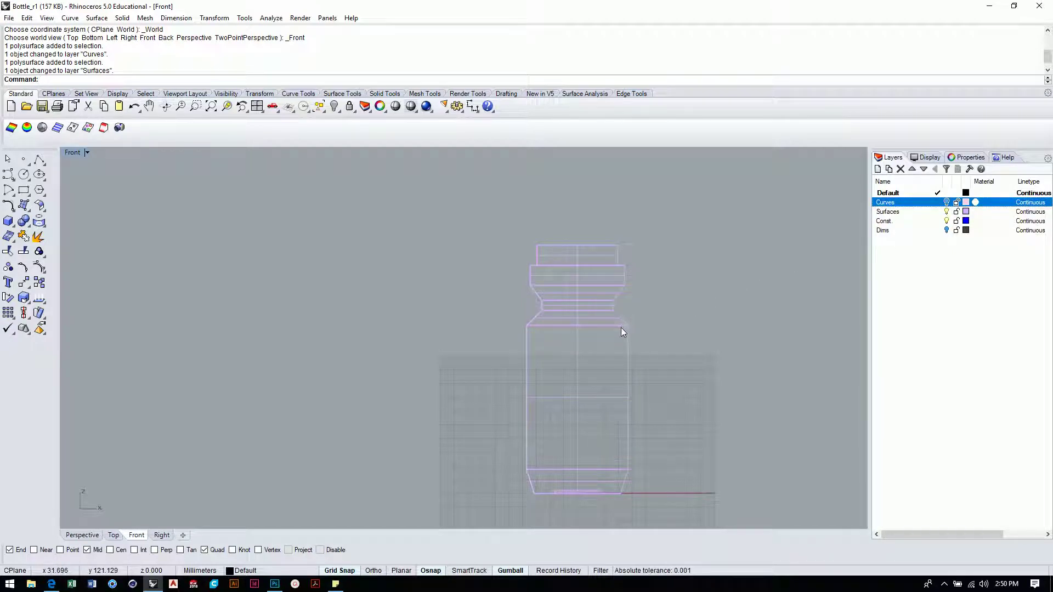
pyautogui.doubleClick(72, 153)
pyautogui.doubleClick(476, 152)
pyautogui.moveTo(476, 153); pyautogui.dragTo(308, 295, button='right')
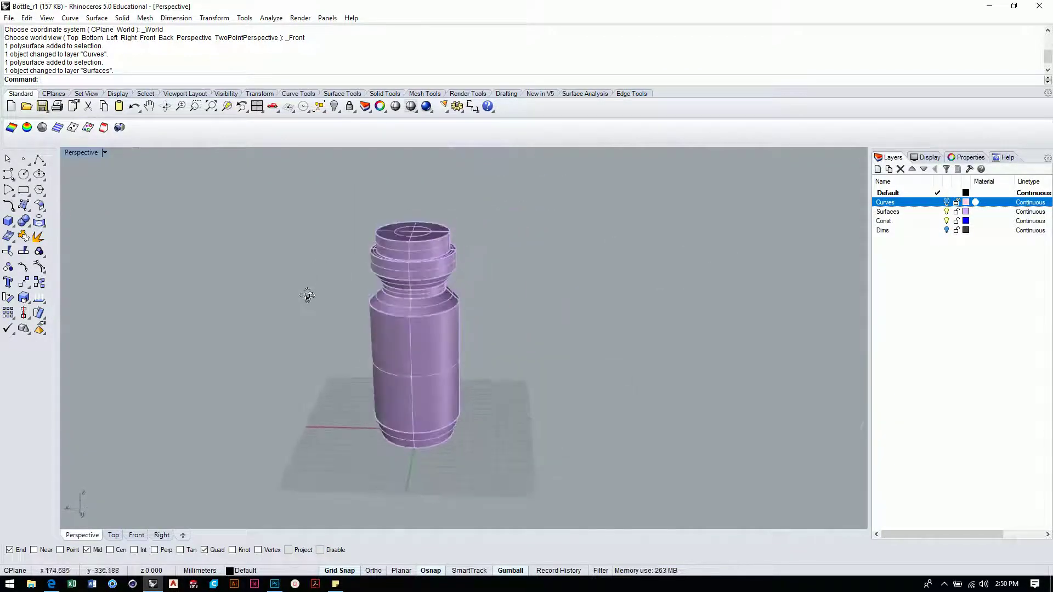
pyautogui.click(105, 153)
pyautogui.click(103, 215)
pyautogui.scroll(5, 377, 298)
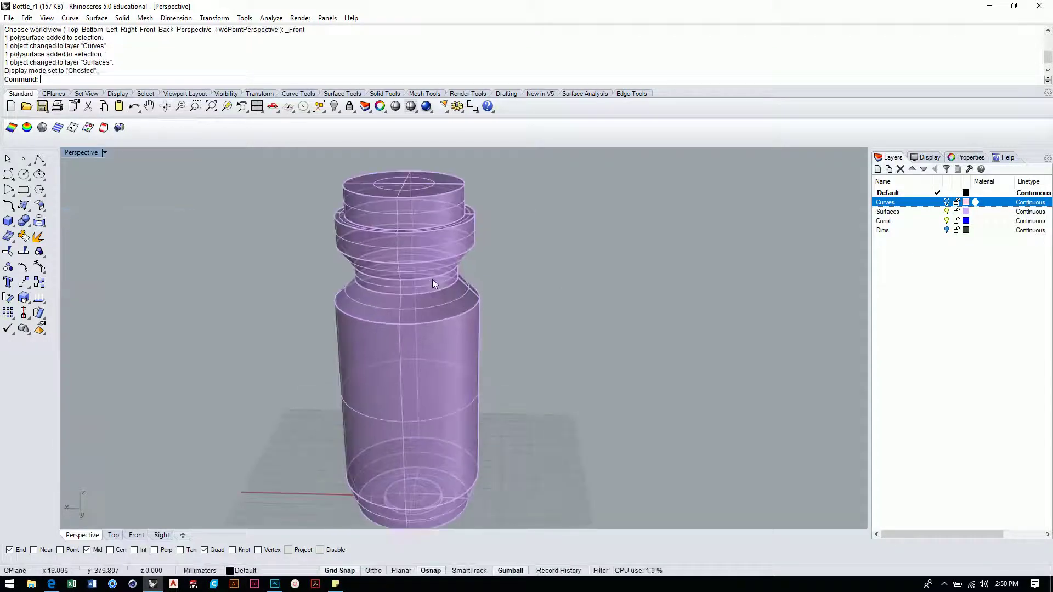
pyautogui.moveTo(518, 348); pyautogui.dragTo(574, 313, button='right')
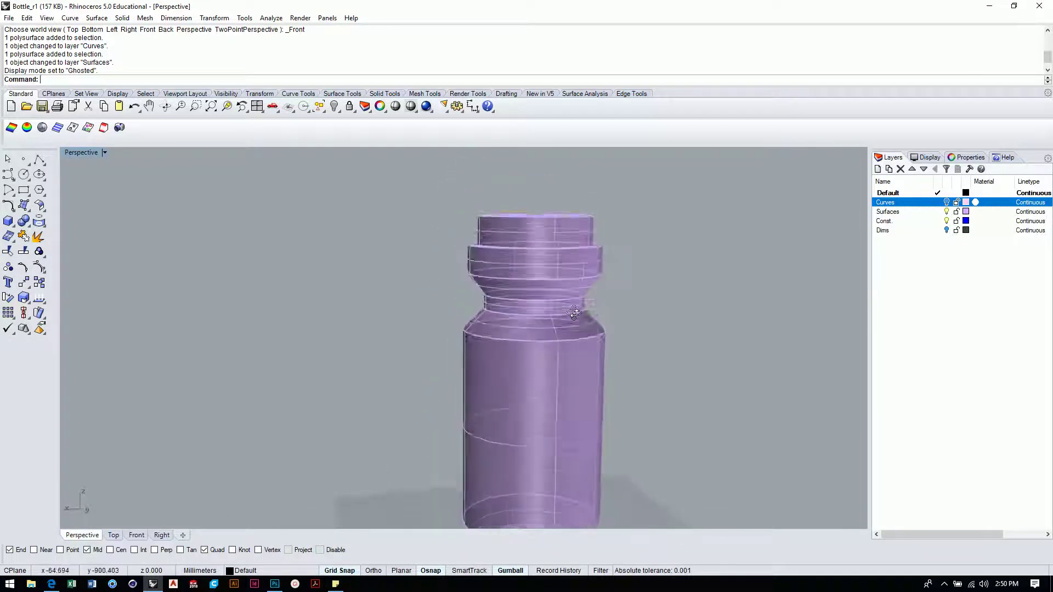
# - Examine the bottle's neck and collar outline in the Front viewport, briefly selecting the polysurface and deselecting it
pyautogui.click(135, 536)
pyautogui.scroll(10, 587, 284)
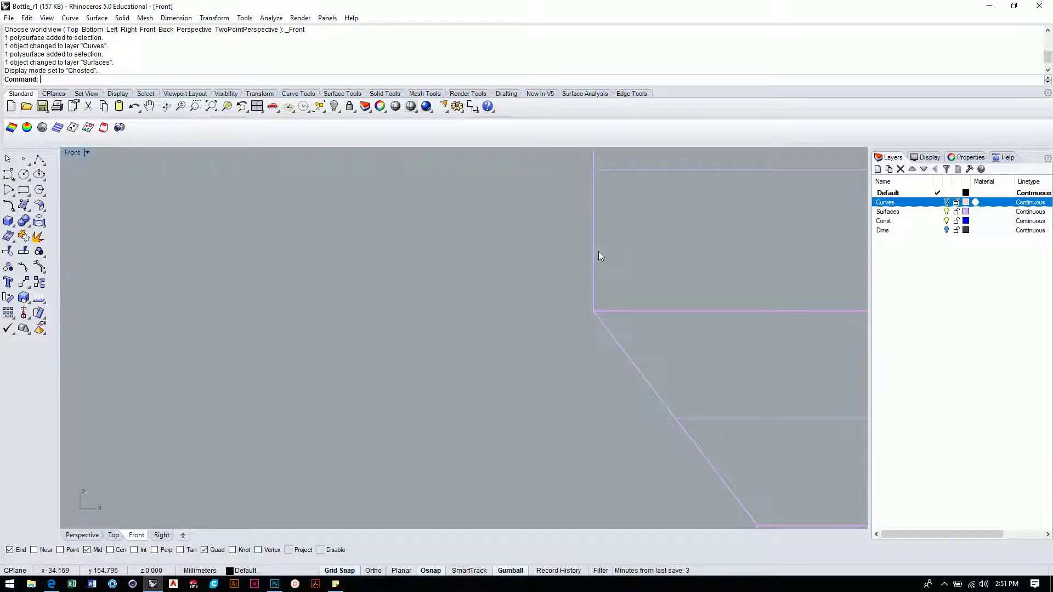
pyautogui.scroll(-4, 585, 334)
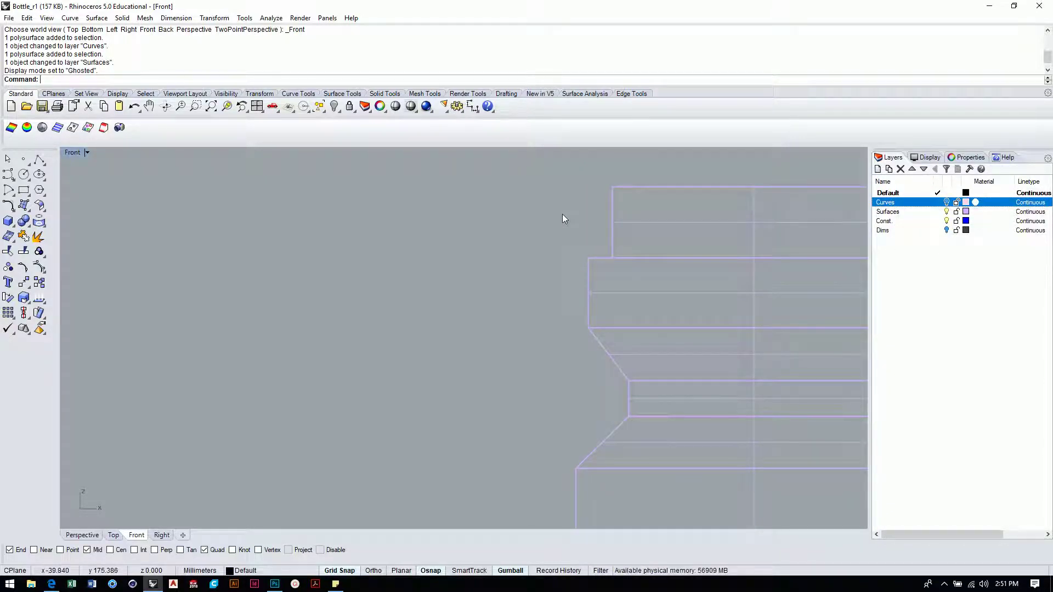
pyautogui.moveTo(686, 275); pyautogui.dragTo(498, 318, button='right')
pyautogui.scroll(-2, 498, 318)
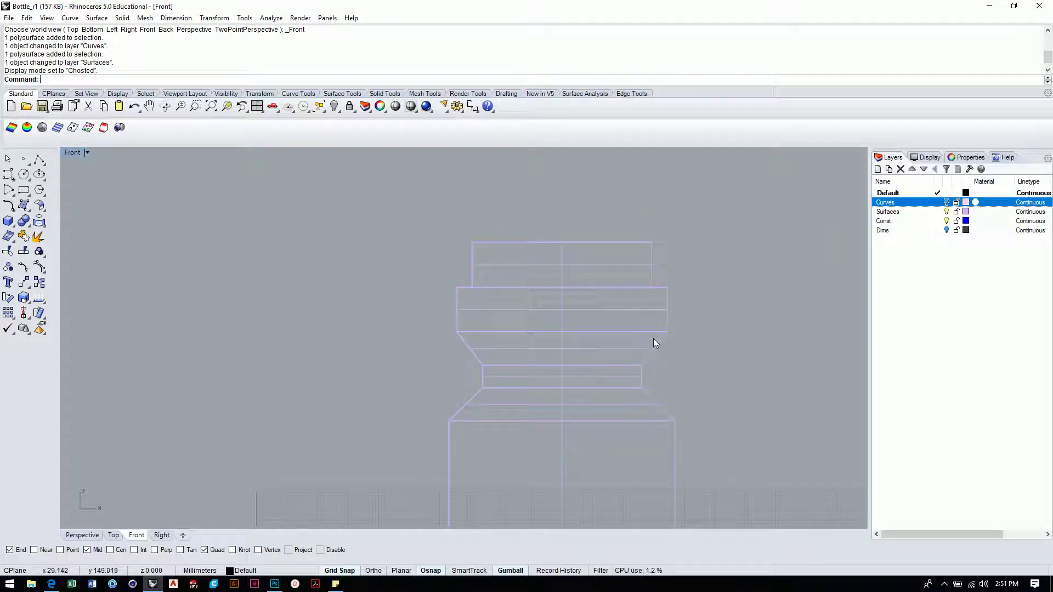
pyautogui.click(649, 308)
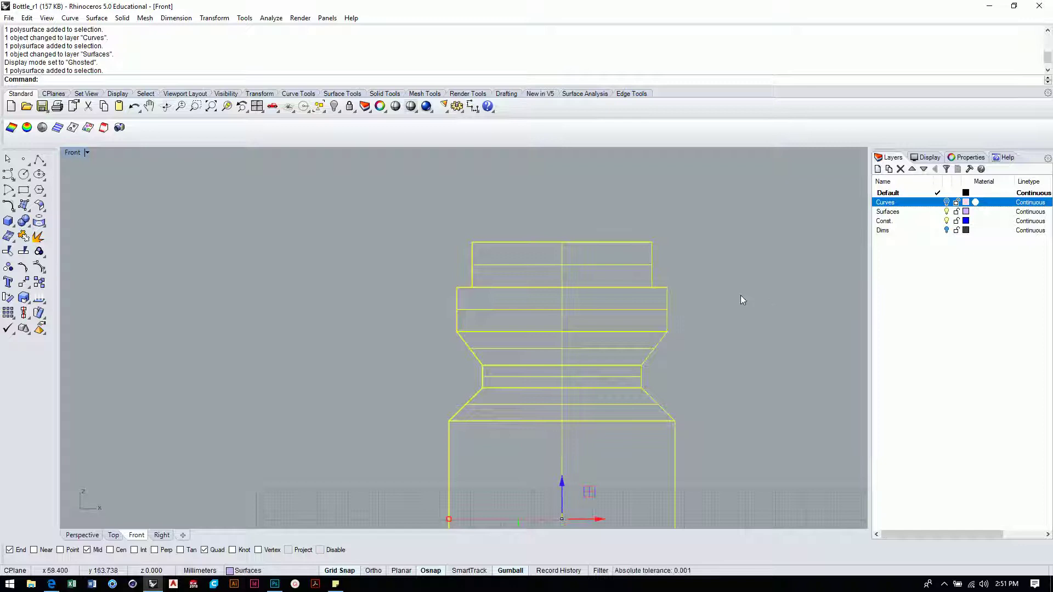
pyautogui.press('Escape')
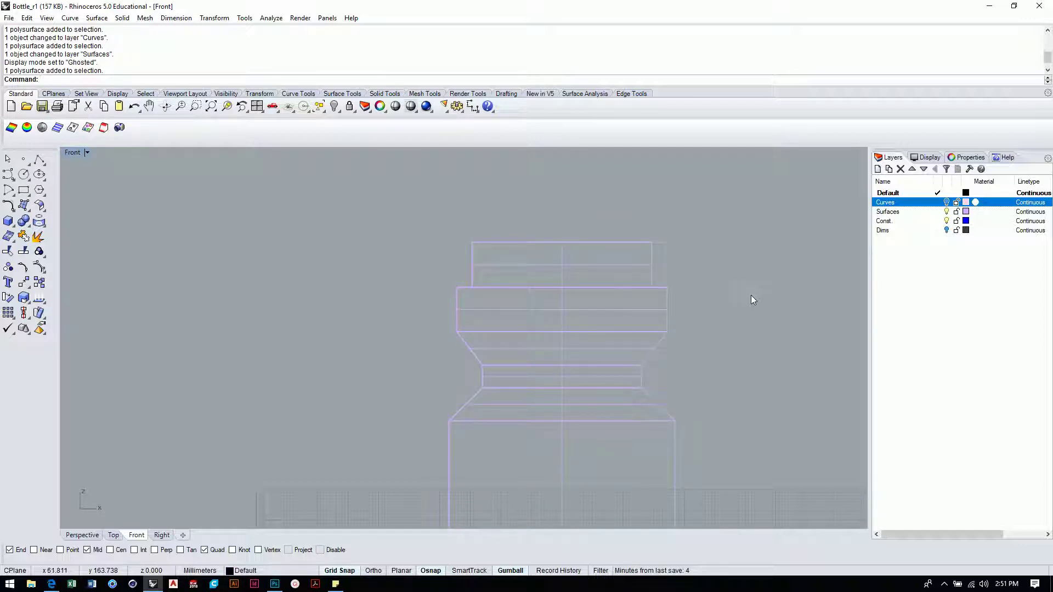
# - Examine the hard edges around the bottle's collar and neck up close in the maximised Perspective viewport
pyautogui.doubleClick(74, 153)
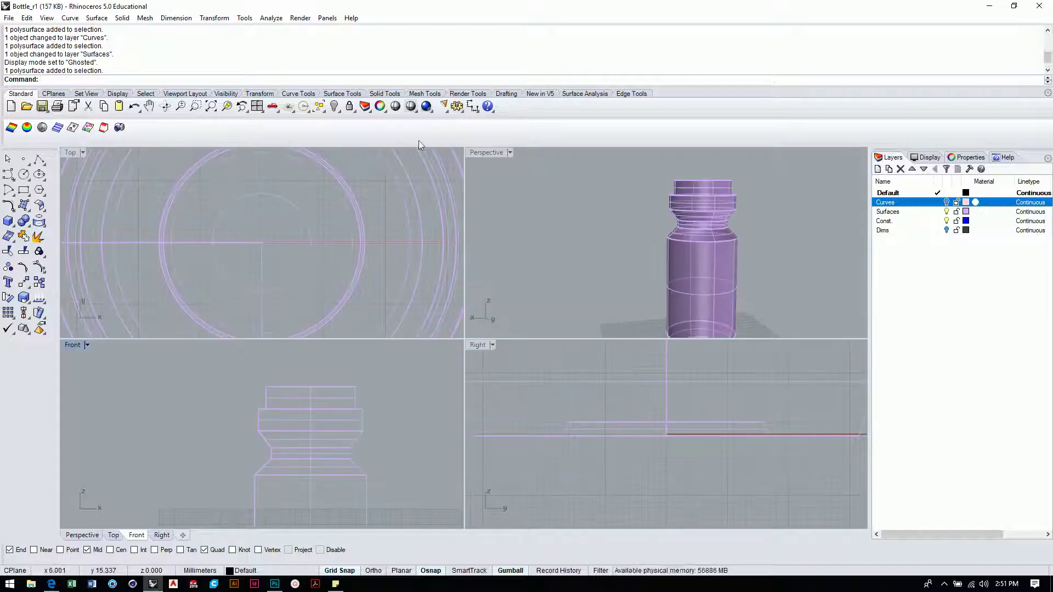
pyautogui.doubleClick(493, 154)
pyautogui.moveTo(491, 154); pyautogui.dragTo(516, 258, button='right')
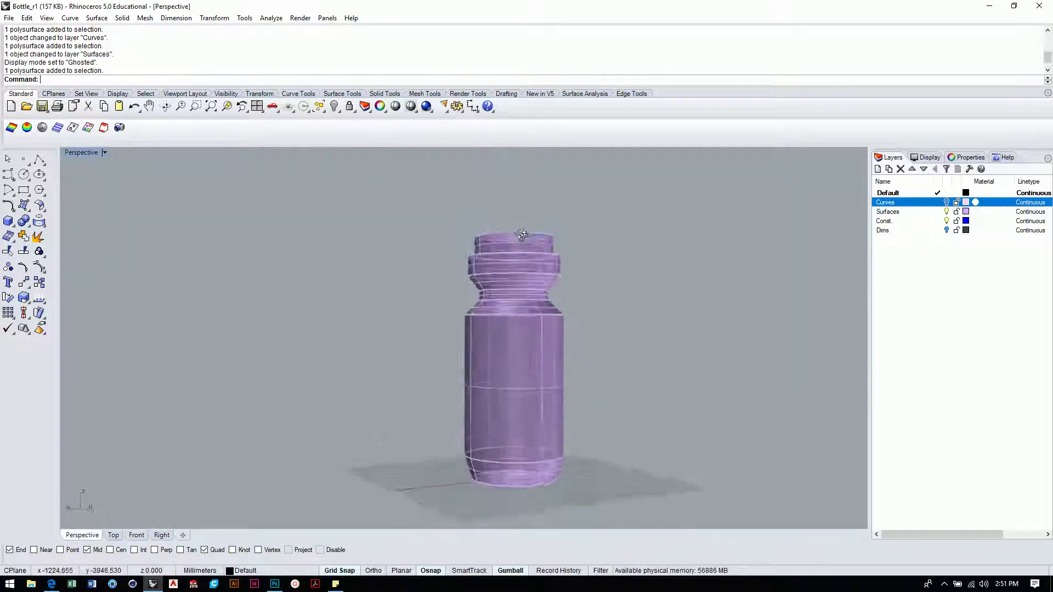
pyautogui.scroll(5, 533, 266)
pyautogui.scroll(6, 538, 297)
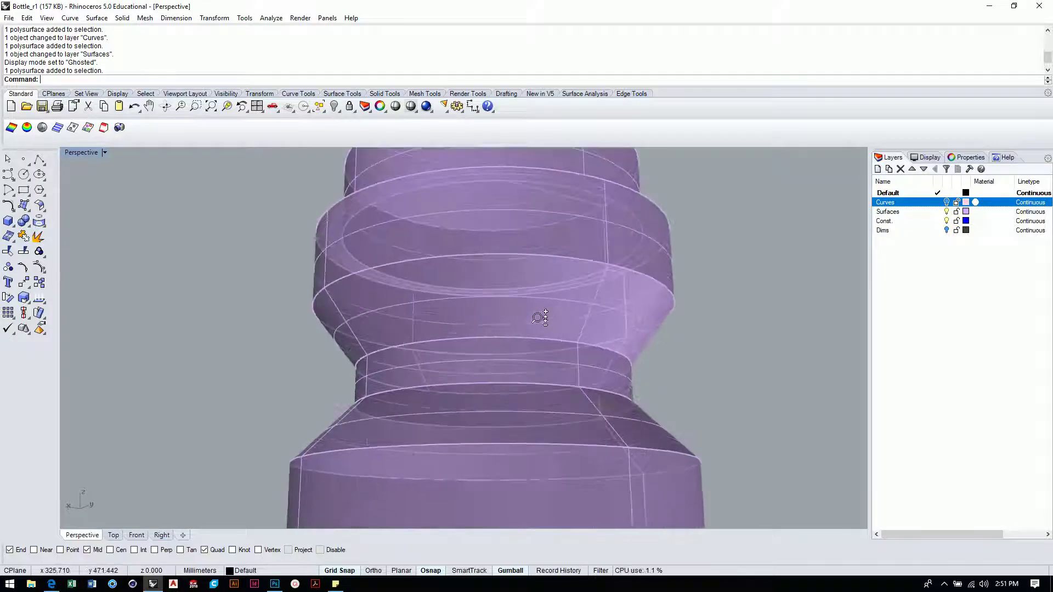
pyautogui.scroll(-5, 556, 388)
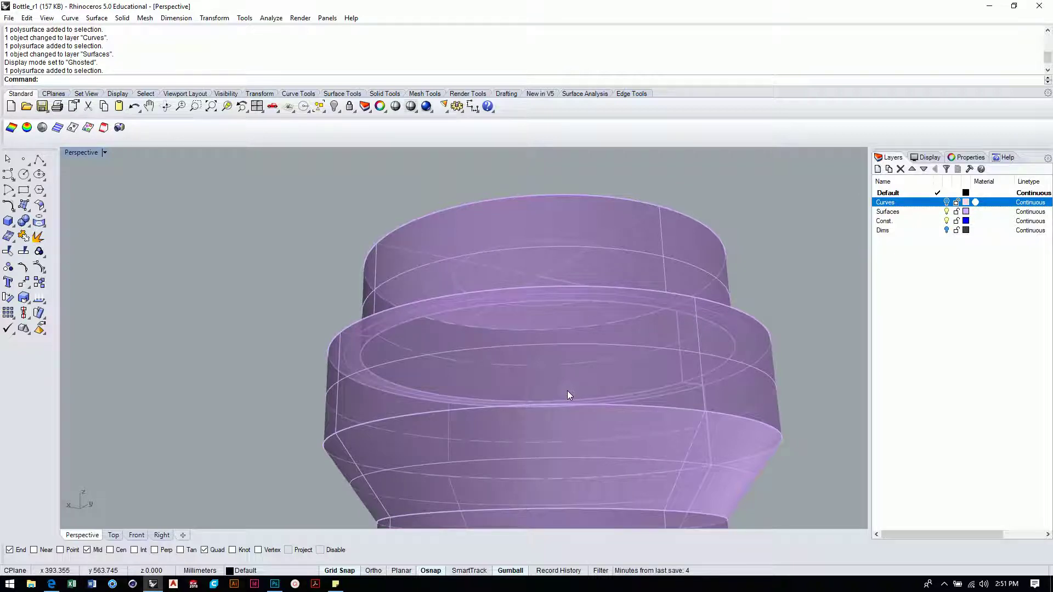
pyautogui.moveTo(552, 373); pyautogui.dragTo(466, 402, button='right')
pyautogui.scroll(3, 507, 393)
pyautogui.scroll(-3, 519, 373)
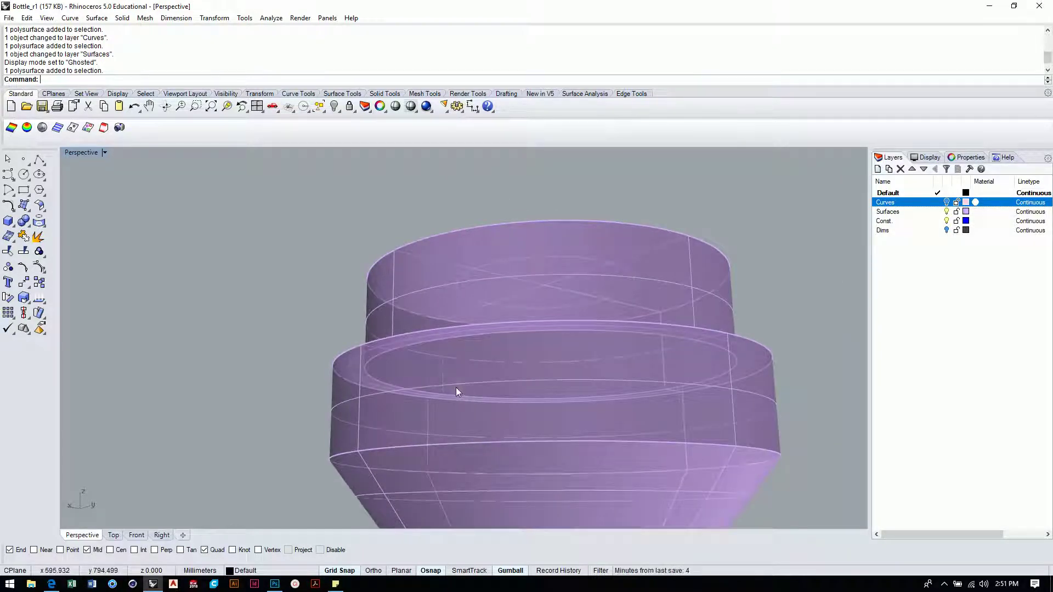
pyautogui.scroll(-3, 459, 376)
pyautogui.moveTo(458, 377)
pyautogui.mouseDown(button='right')
pyautogui.moveTo(429, 393)
pyautogui.moveTo(440, 369)
pyautogui.moveTo(605, 404)
pyautogui.moveTo(563, 407)
pyautogui.mouseUp(button='right')
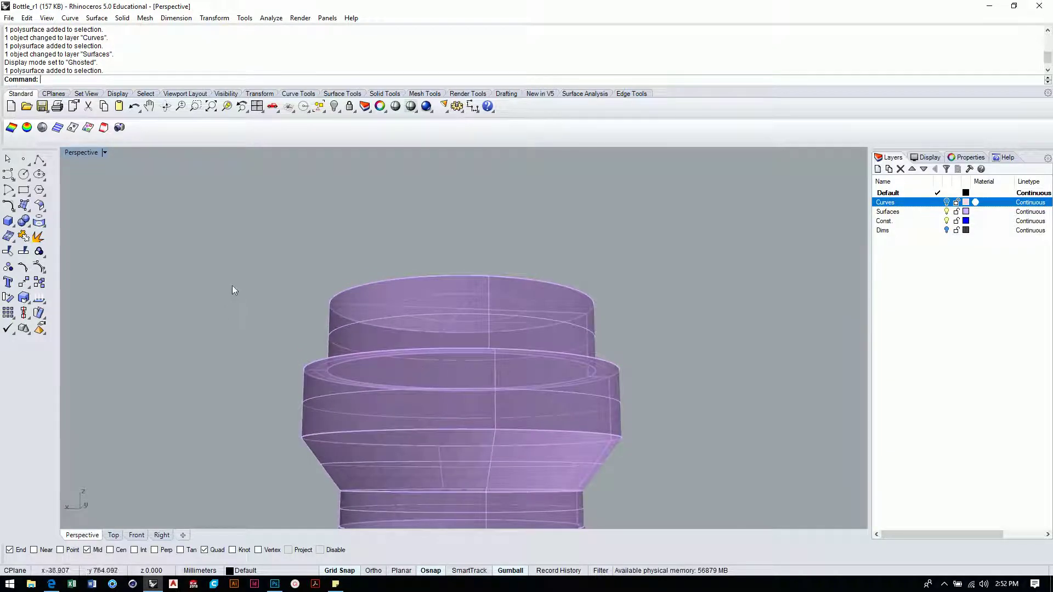
pyautogui.click(26, 222)
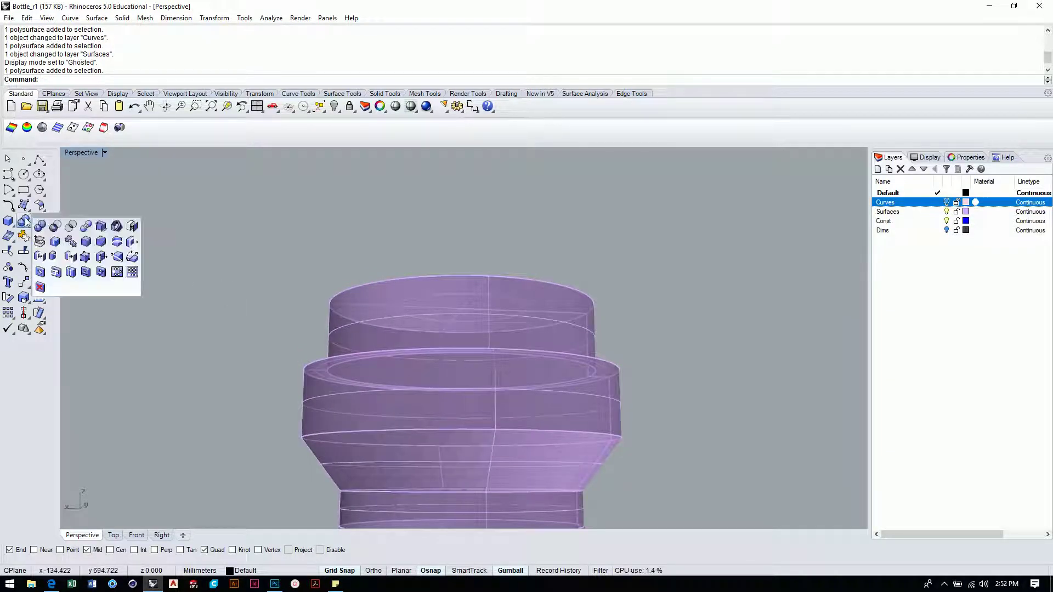
pyautogui.click(87, 242)
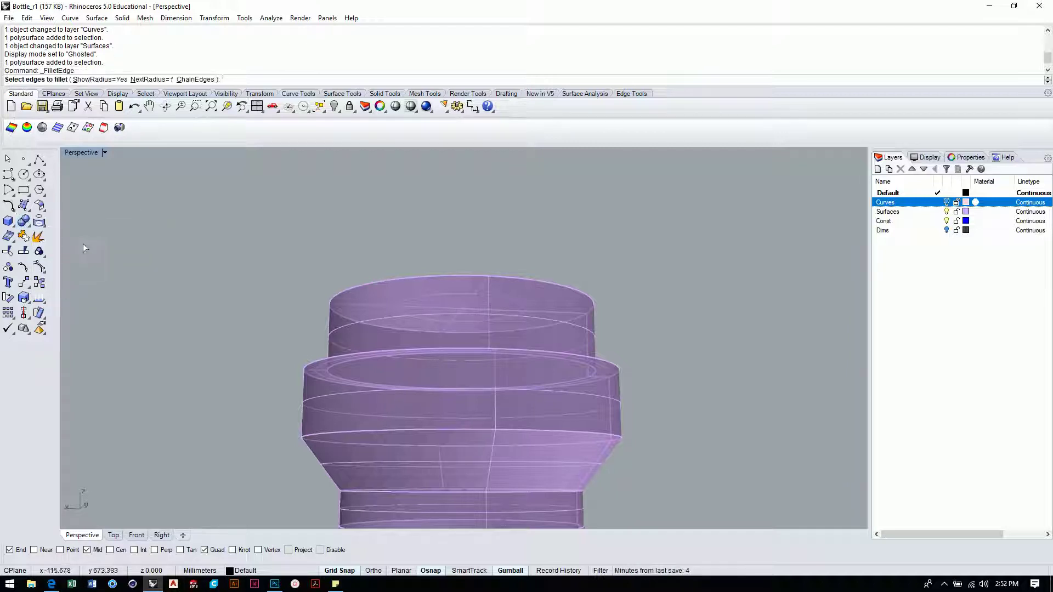
pyautogui.click(152, 80)
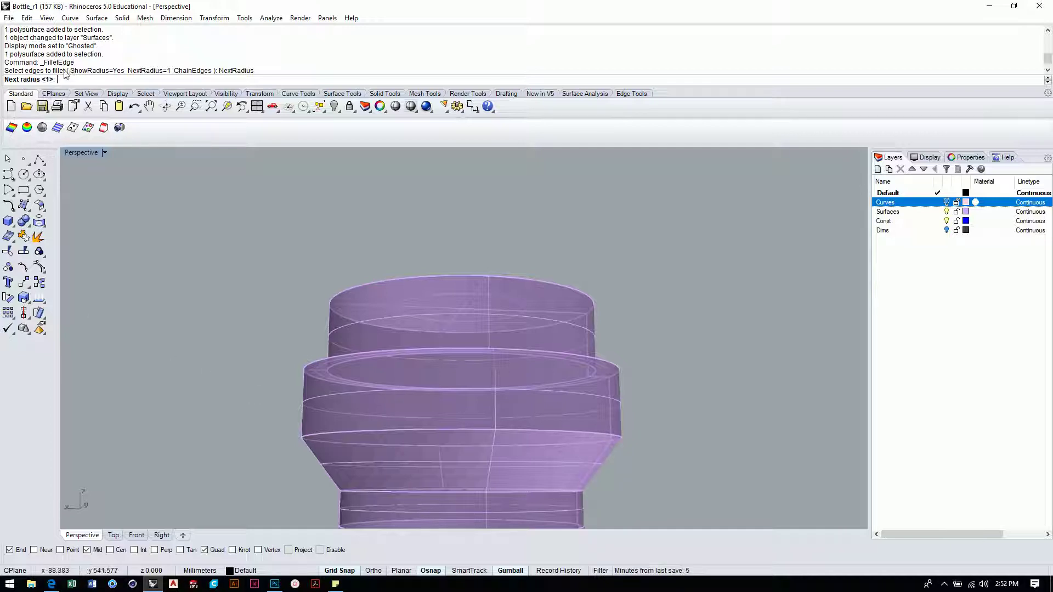
# - Fillet the collar's lower outer edge at radius 1 and set the next fillet radius to 3 within the same command
pyautogui.click(26, 222)
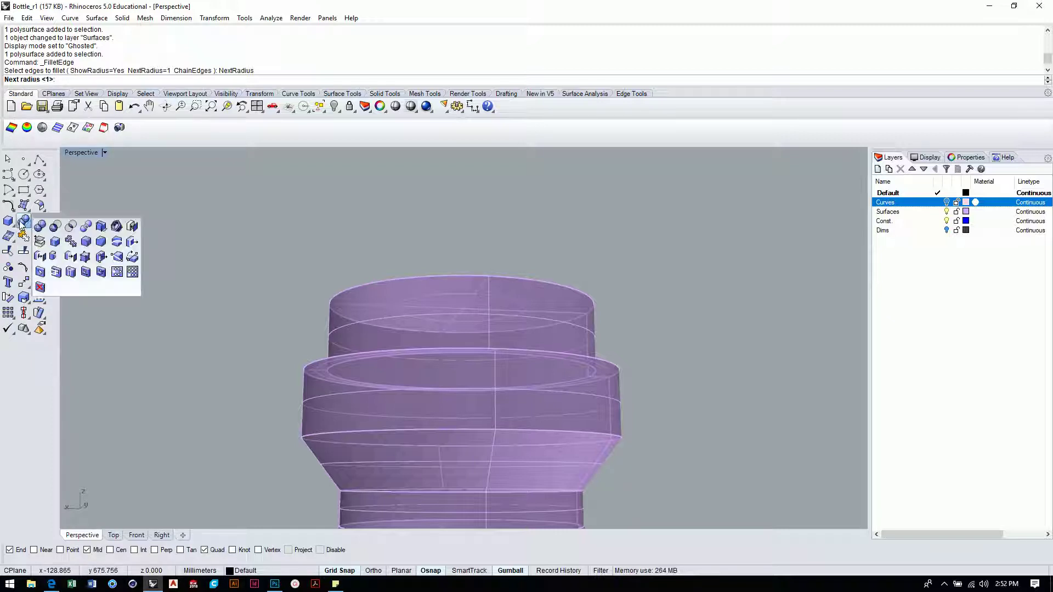
pyautogui.click(86, 255)
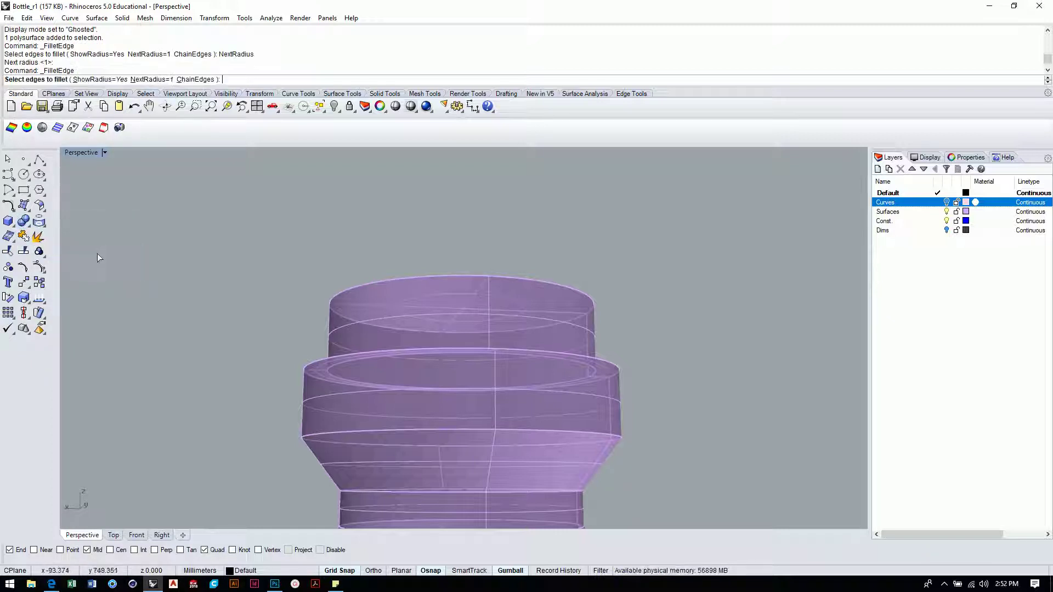
pyautogui.click(612, 438)
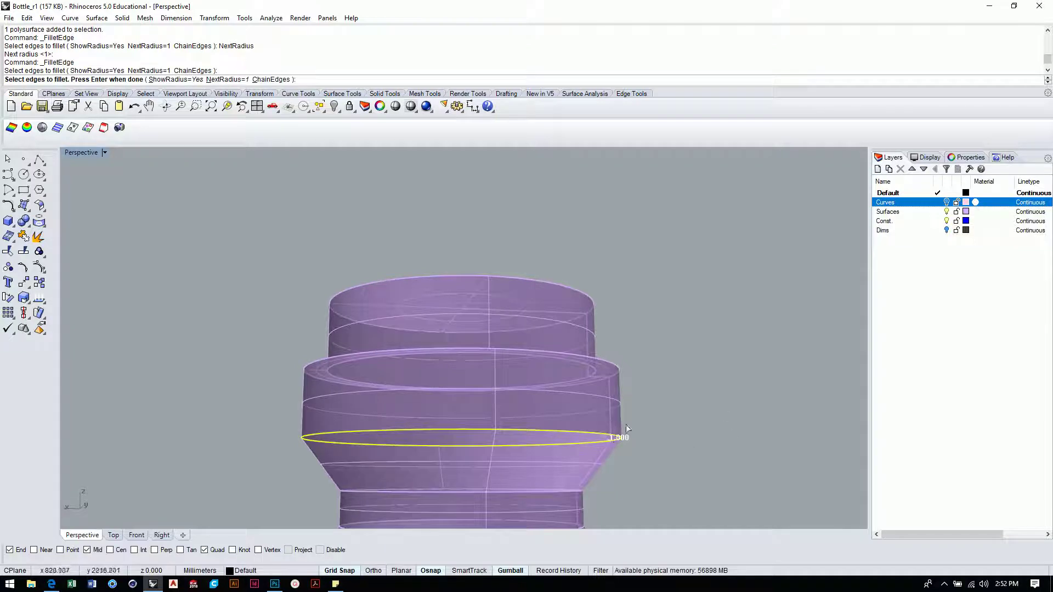
pyautogui.moveTo(650, 418)
pyautogui.mouseDown(button='right')
pyautogui.moveTo(650, 399)
pyautogui.moveTo(645, 437)
pyautogui.mouseUp(button='right')
pyautogui.click(222, 79)
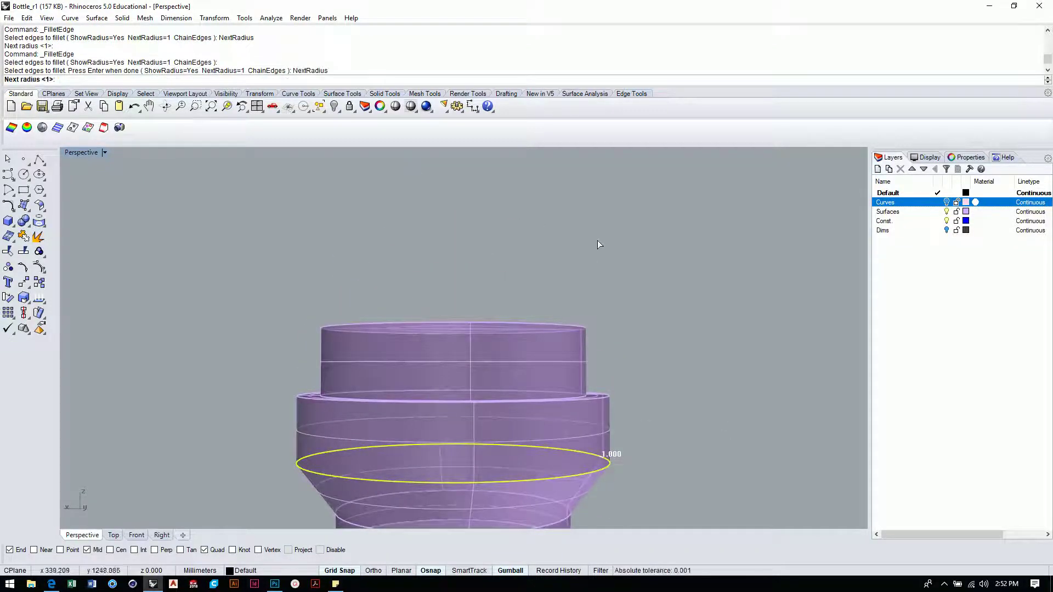
pyautogui.write('3')
pyautogui.press('Return')
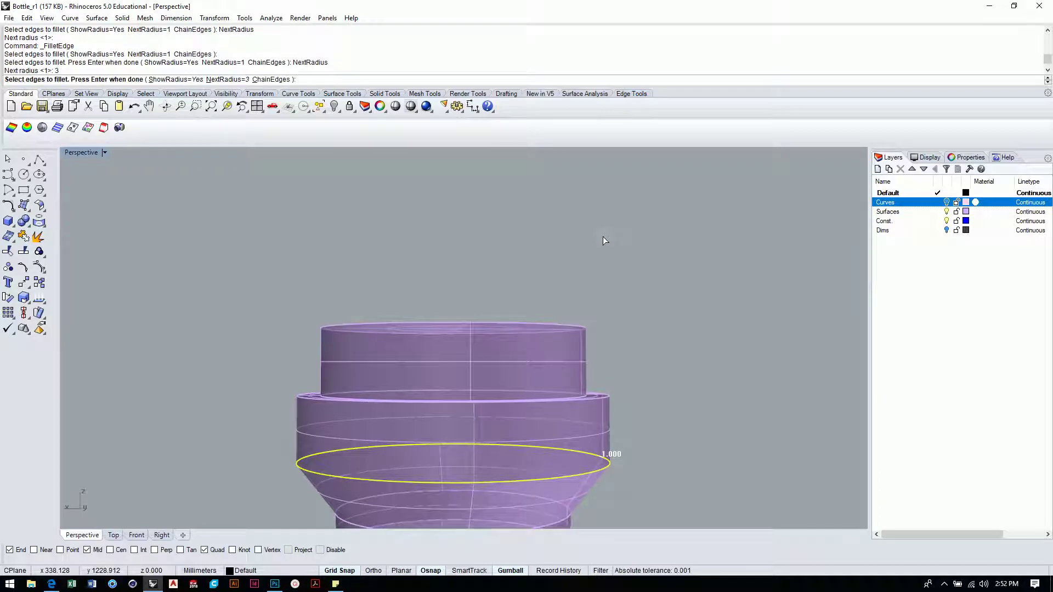
pyautogui.press('Return')
pyautogui.press('Return')
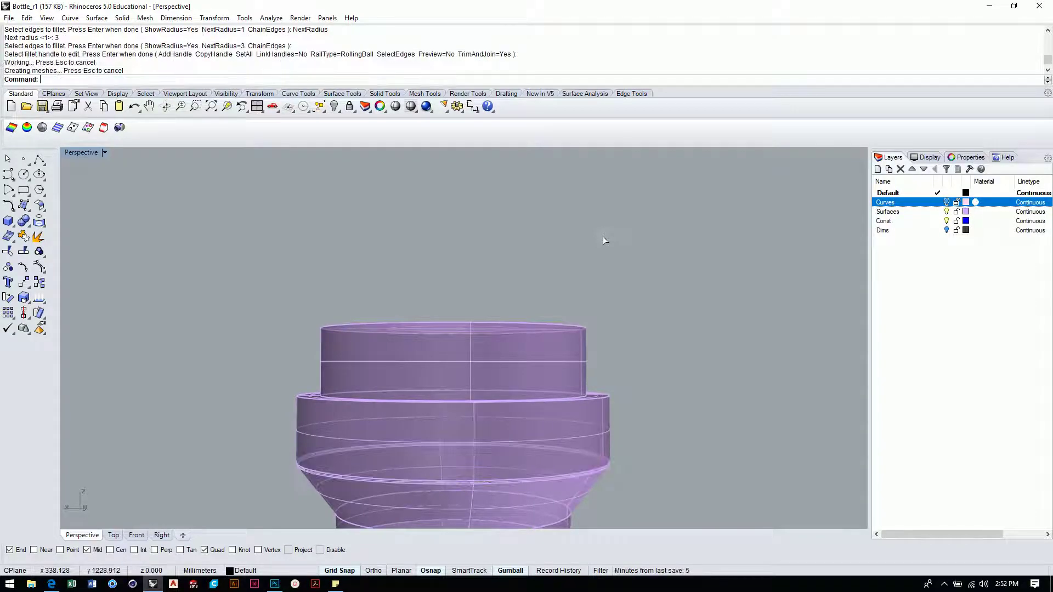
# - Undo the radius 1 fillet on the collar's lower outer edge
pyautogui.scroll(10, 510, 475)
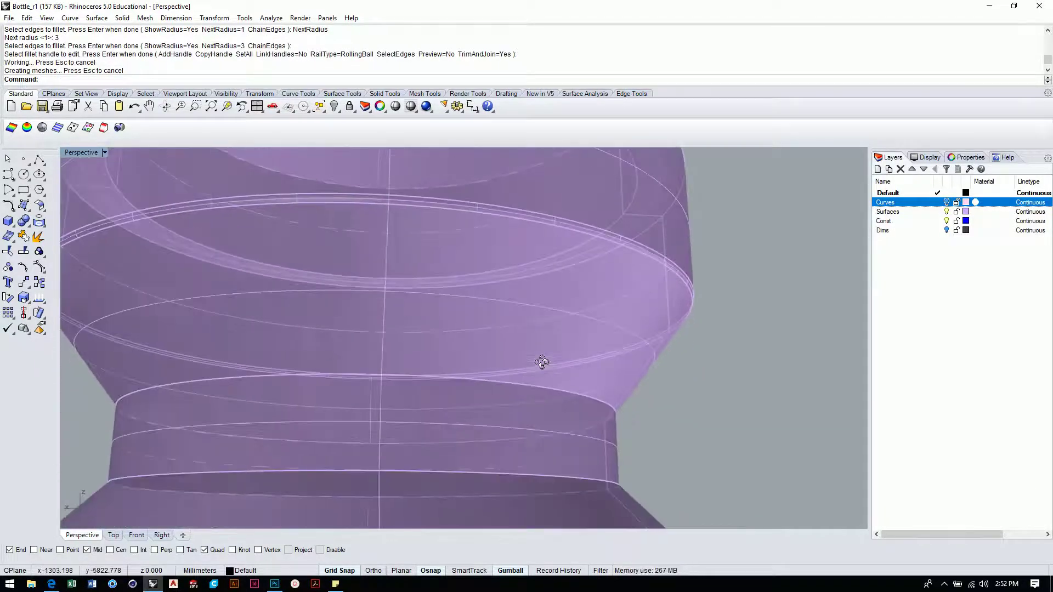
pyautogui.moveTo(542, 362); pyautogui.dragTo(556, 380, button='right')
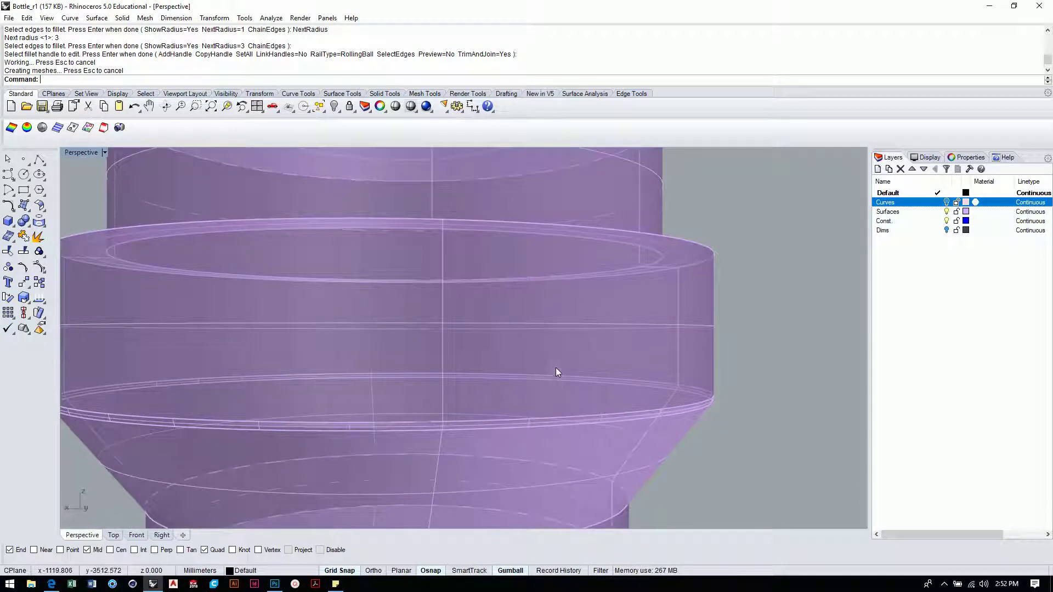
pyautogui.click(556, 370)
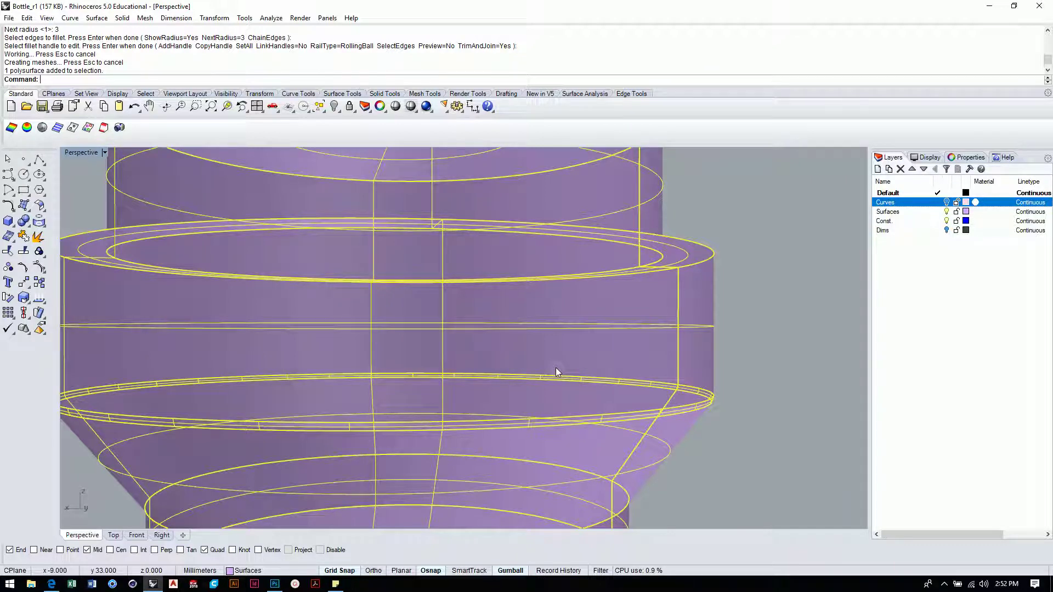
pyautogui.hotkey('ctrl', 'z')
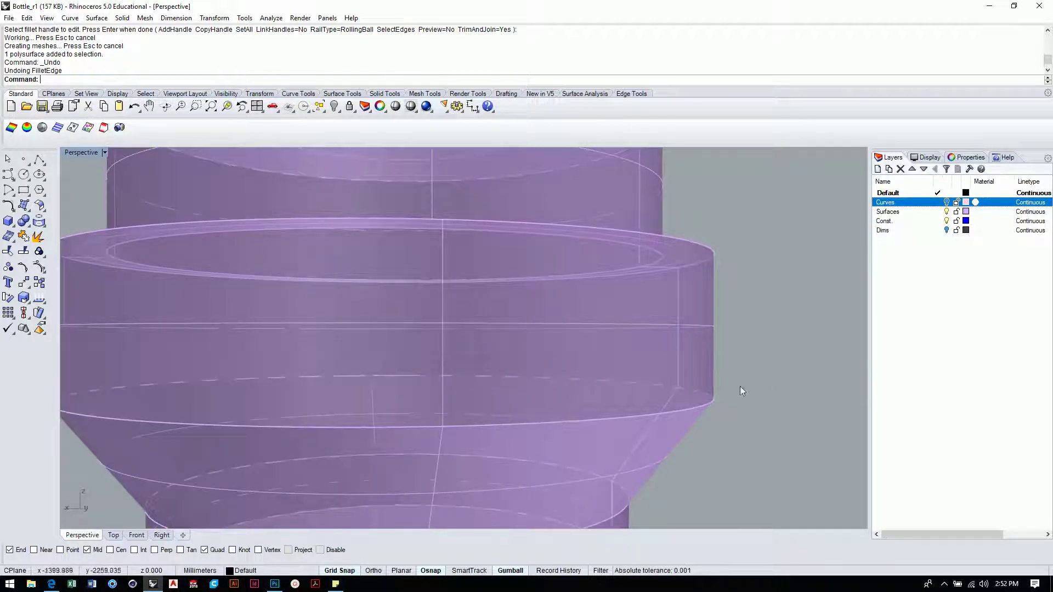
# - Fillet the collar's lower outer edge with a 3 mm radius
pyautogui.click(23, 222)
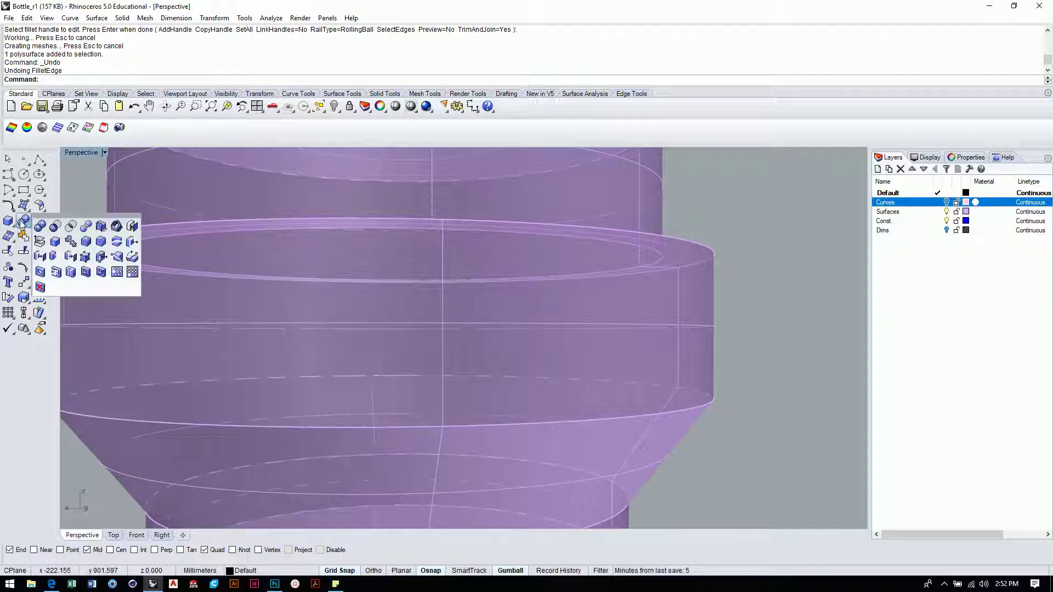
pyautogui.click(86, 241)
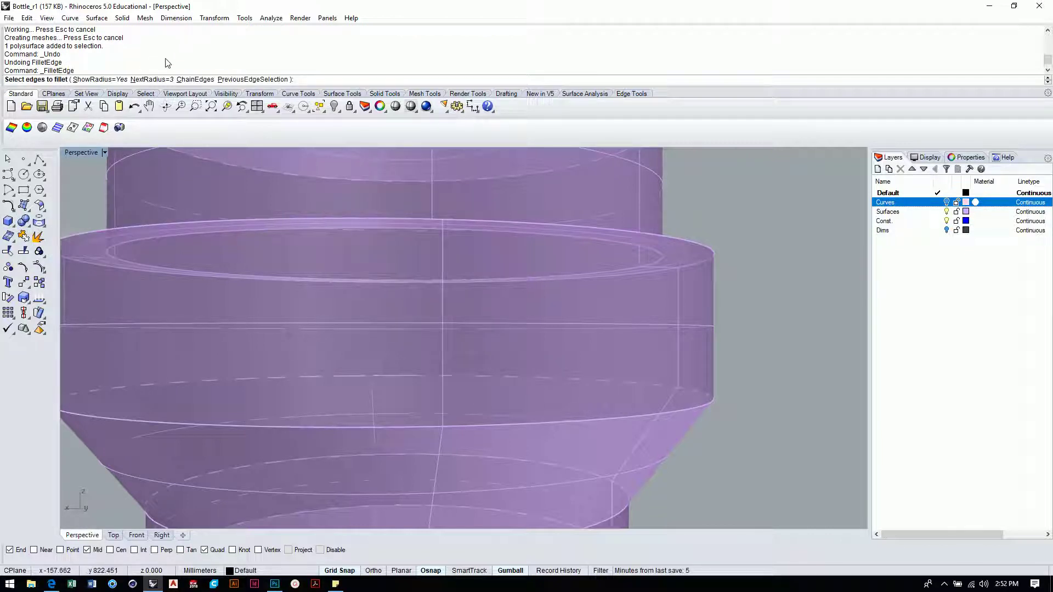
pyautogui.click(673, 386)
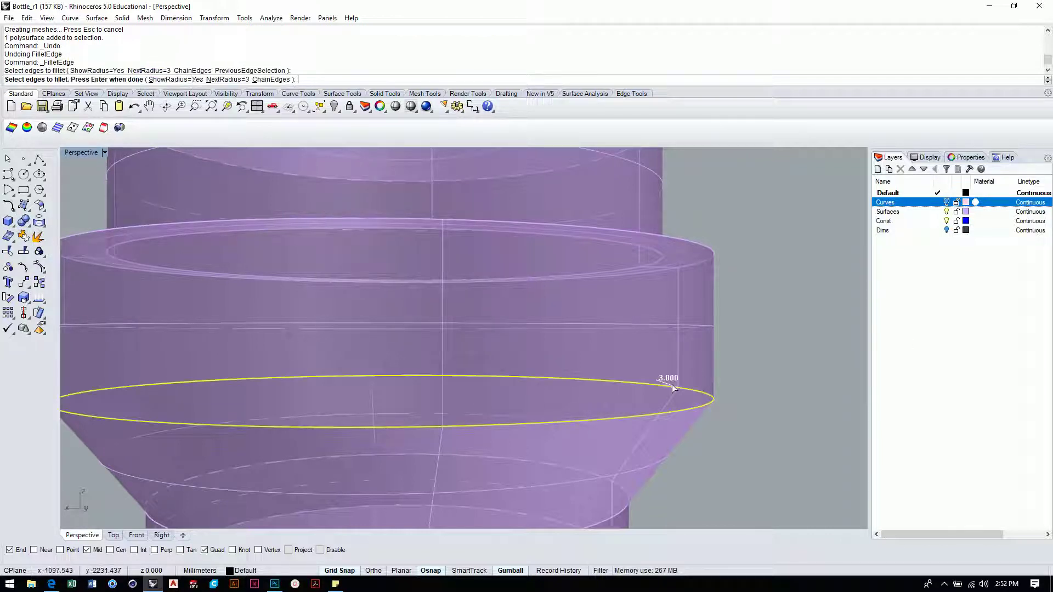
pyautogui.press('Return')
pyautogui.press('Return')
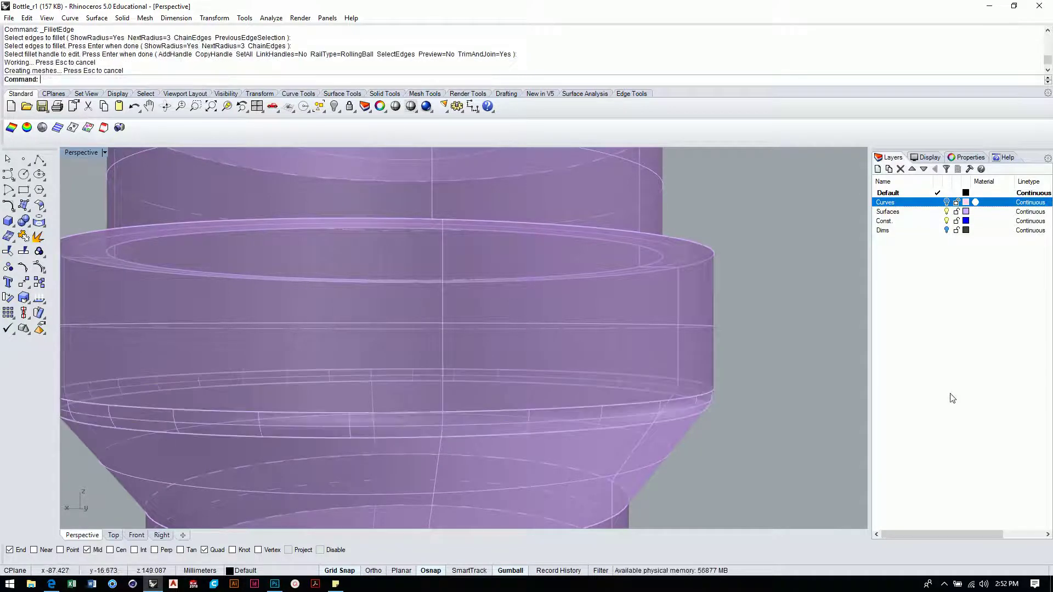
# - Undo the 3 mm fillet on the collar's lower outer edge
pyautogui.scroll(-3, 703, 390)
pyautogui.moveTo(703, 391); pyautogui.dragTo(570, 374, button='right')
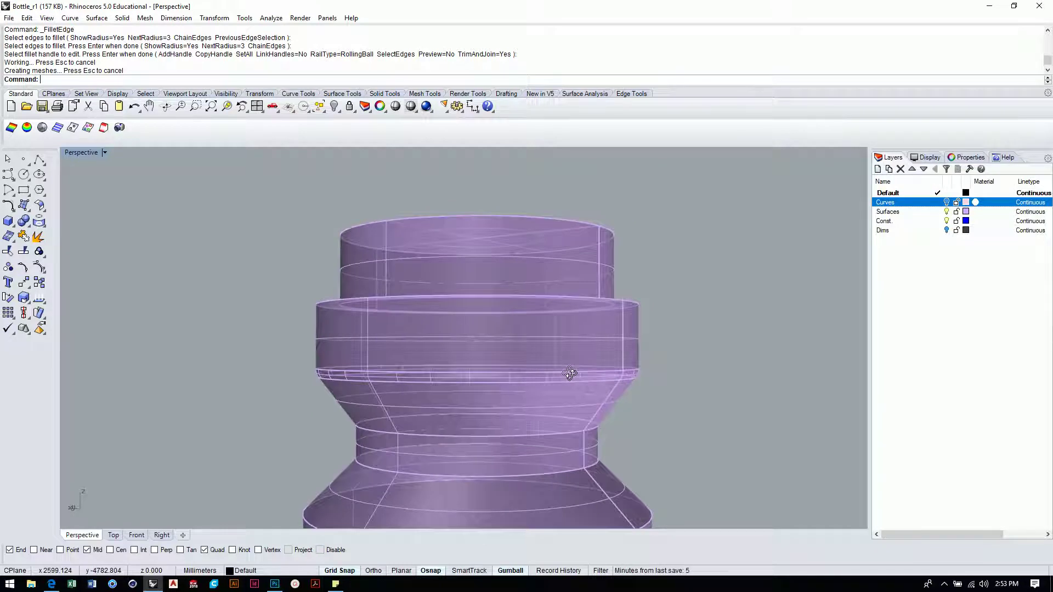
pyautogui.hotkey('ctrl', 'z')
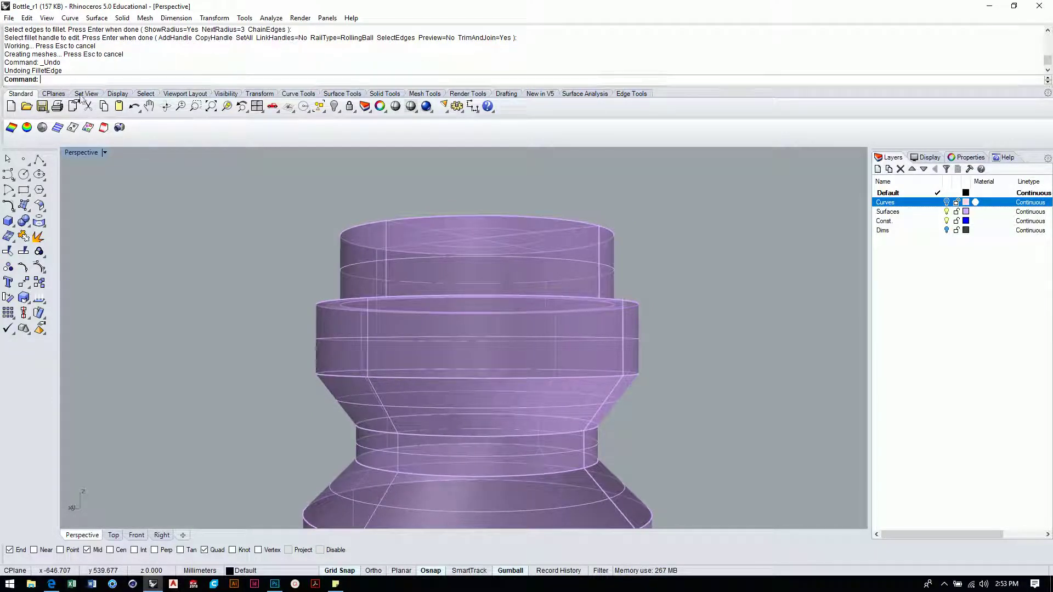
pyautogui.press('Return')
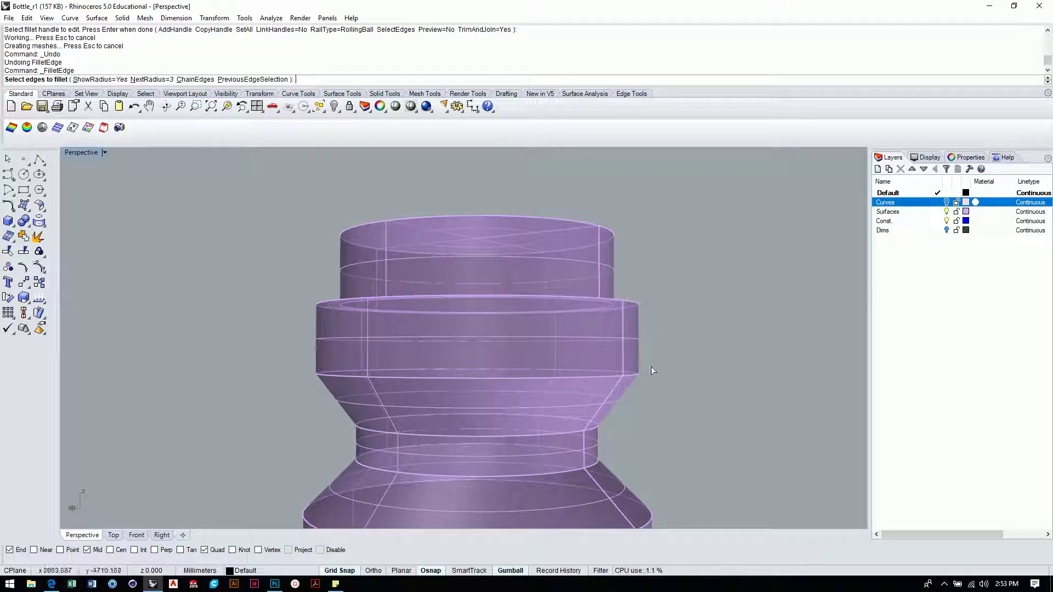
pyautogui.click(593, 378)
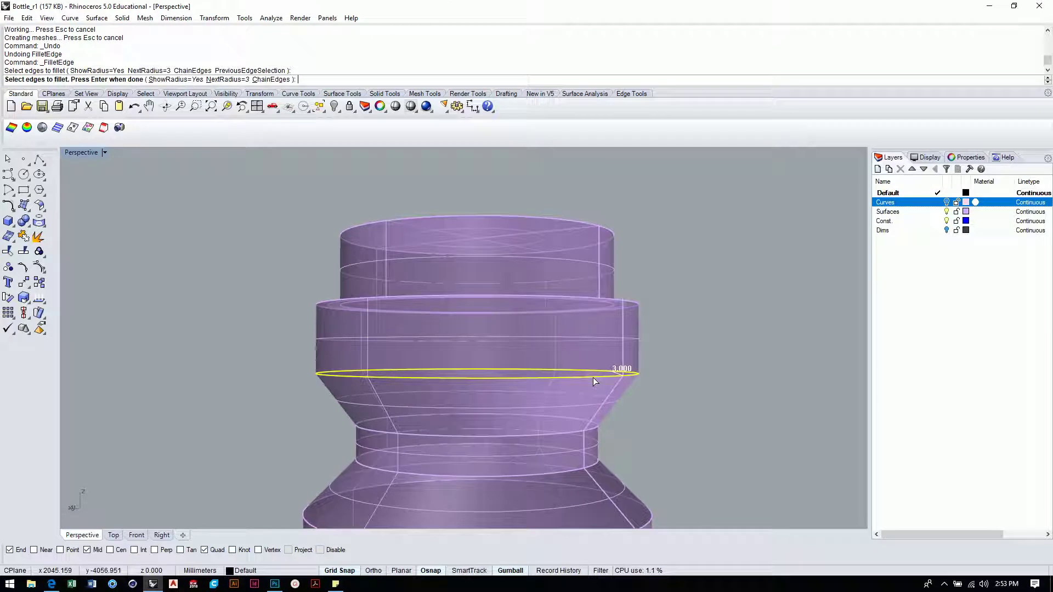
pyautogui.press('Escape')
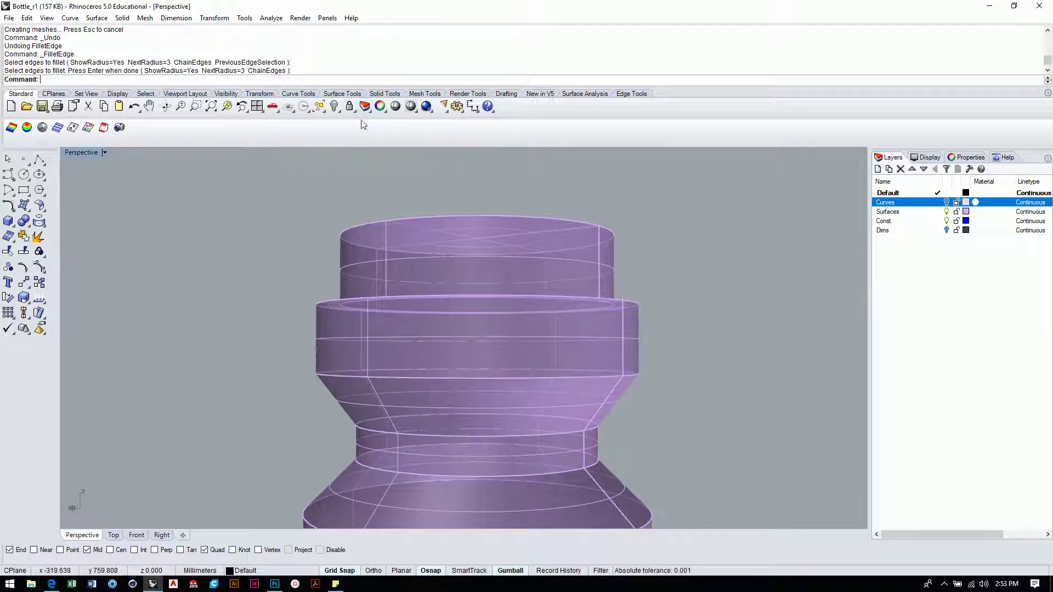
# - Fillet the collar's lower outer edge with a 5 mm radius
pyautogui.rightClick(209, 159)
pyautogui.click(157, 80)
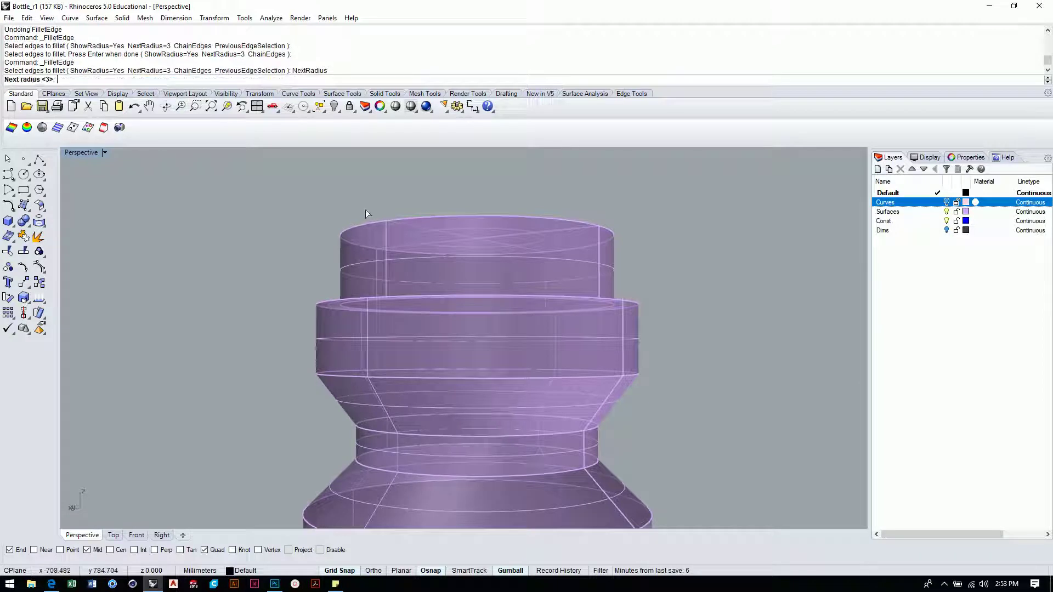
pyautogui.write('5')
pyautogui.press('Return')
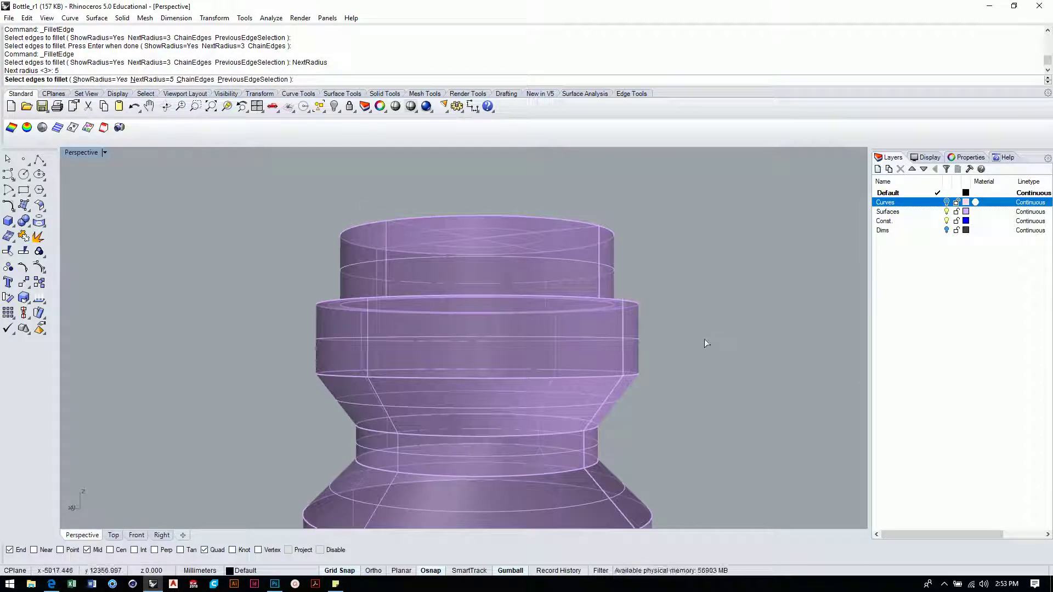
pyautogui.click(606, 376)
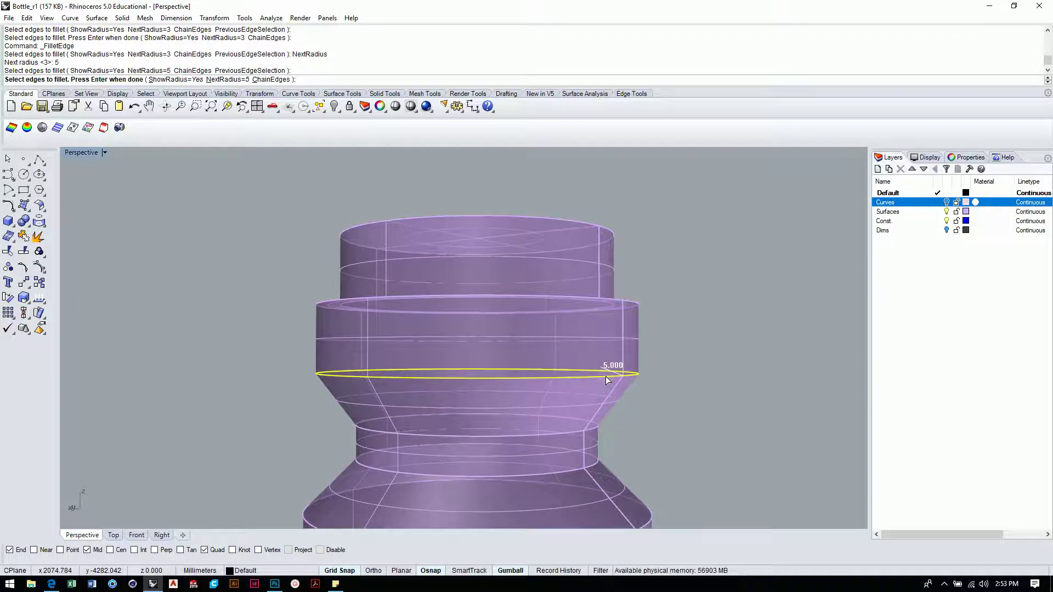
pyautogui.press('Return')
pyautogui.press('Return')
# - Fillet the neck's upper edge, where the collar's taper meets the narrow band, with a 3 mm radius
pyautogui.moveTo(585, 356); pyautogui.dragTo(528, 374, button='right')
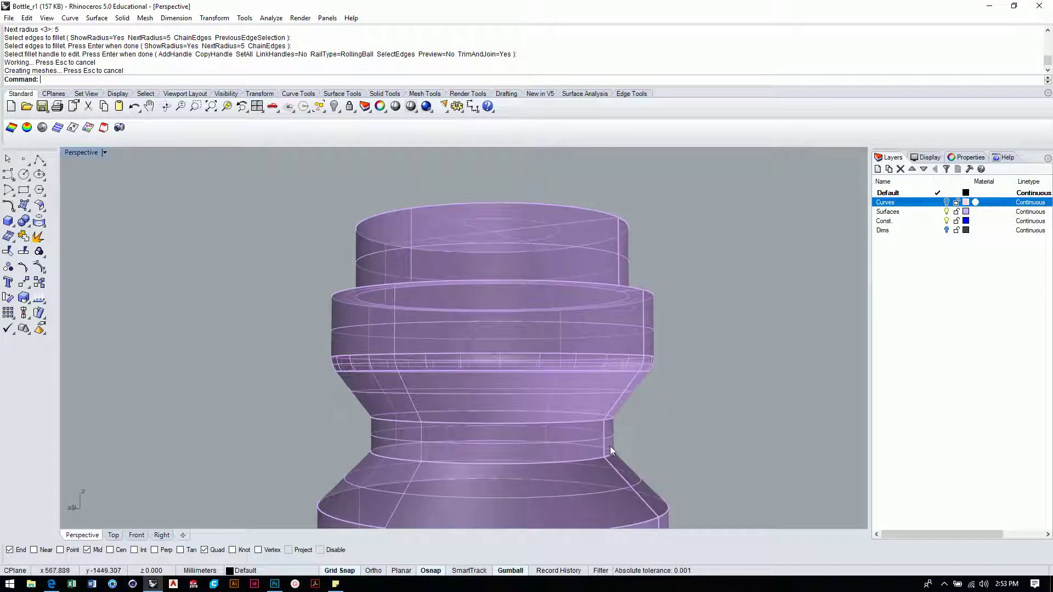
pyautogui.press('Return')
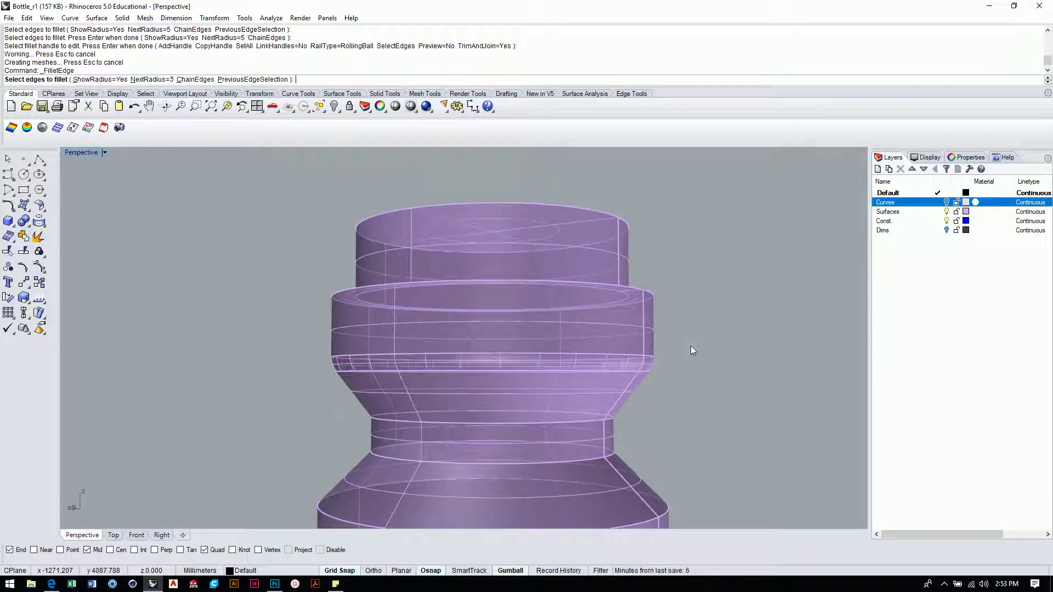
pyautogui.click(159, 80)
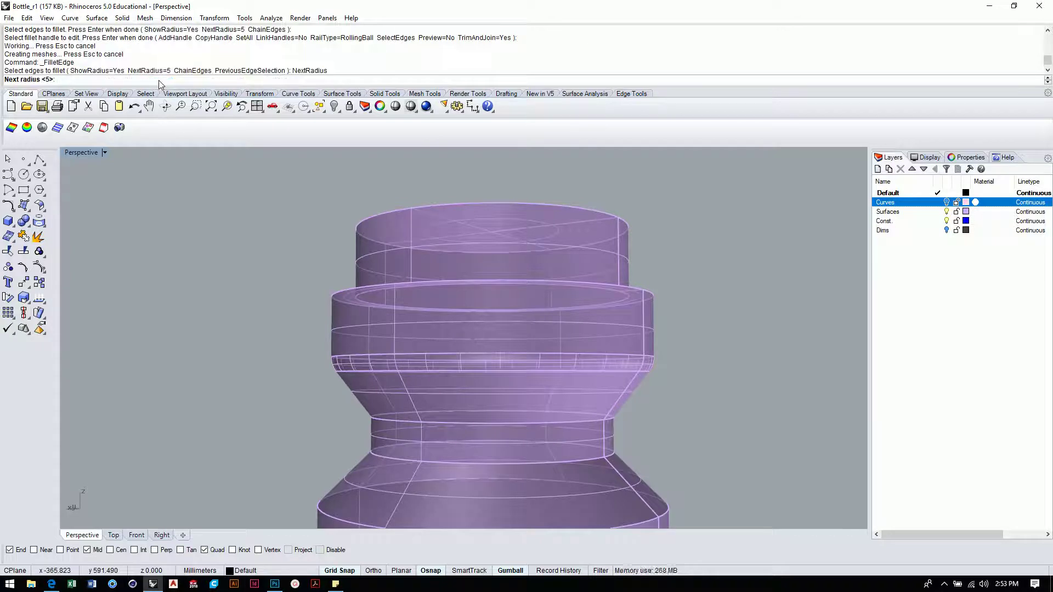
pyautogui.write('3')
pyautogui.press('Return')
pyautogui.click(599, 420)
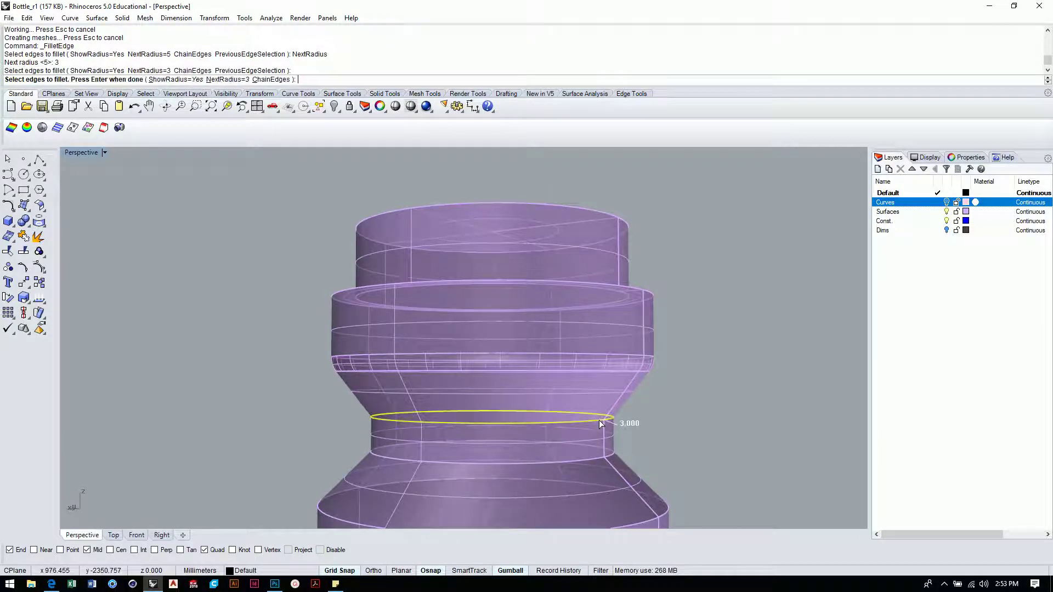
pyautogui.press('Return')
pyautogui.press('Return')
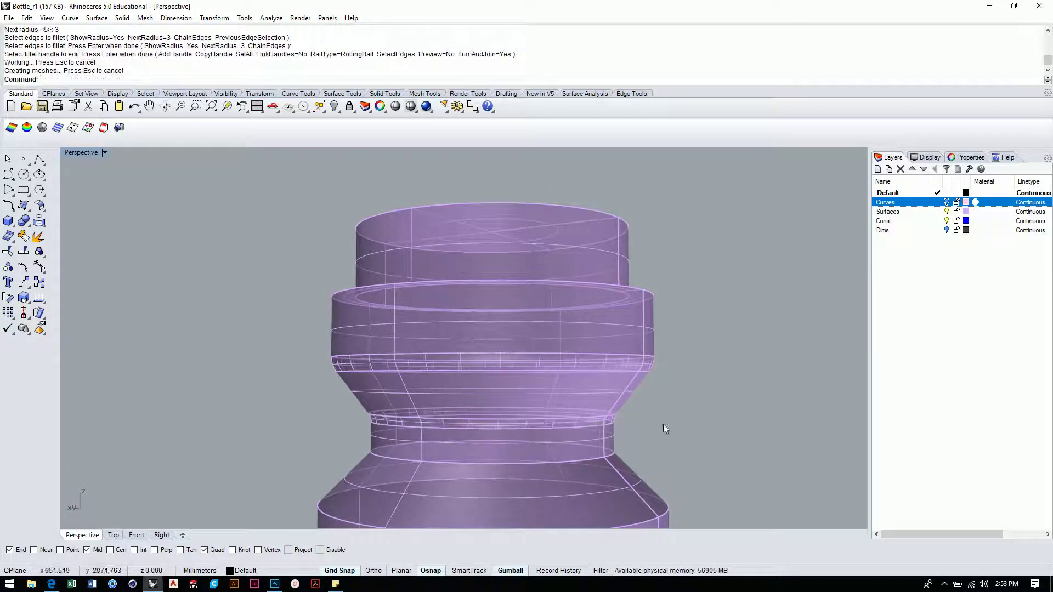
# - Fillet the neck's lower edge, where the narrow band meets the sloped shoulder, using the same 3 mm radius
pyautogui.press('Return')
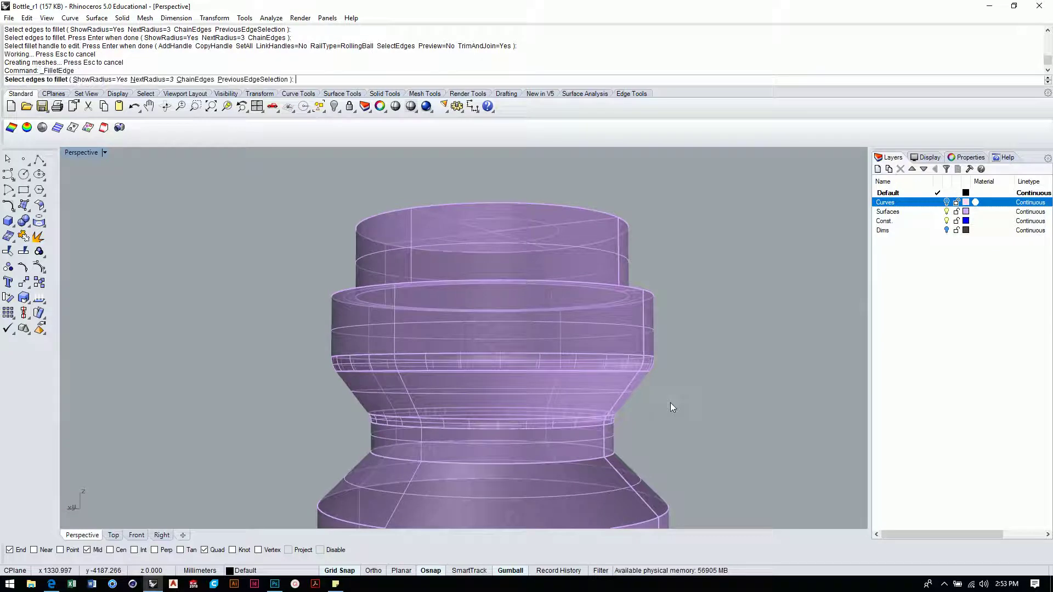
pyautogui.click(591, 458)
pyautogui.press('Return')
pyautogui.press('Return')
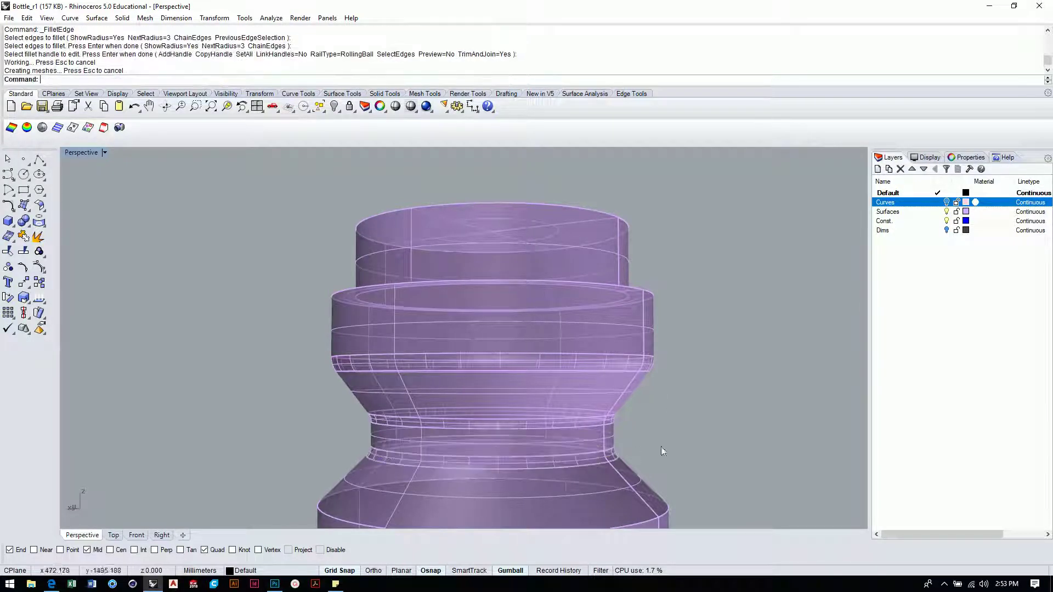
# - Fillet the shoulder edge, where the sloped shoulder meets the bottle's main body, with a 5 mm radius
pyautogui.scroll(-2, 647, 434)
pyautogui.keyDown('shift'); pyautogui.moveTo(630, 418); pyautogui.dragTo(622, 382, button='right'); pyautogui.keyUp('shift')
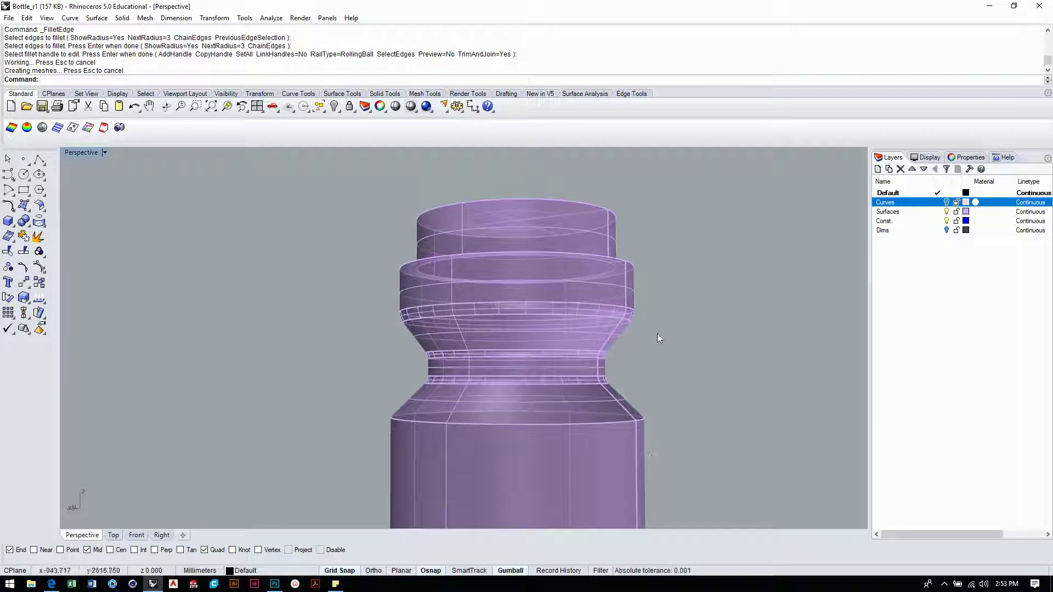
pyautogui.press('Return')
pyautogui.click(152, 80)
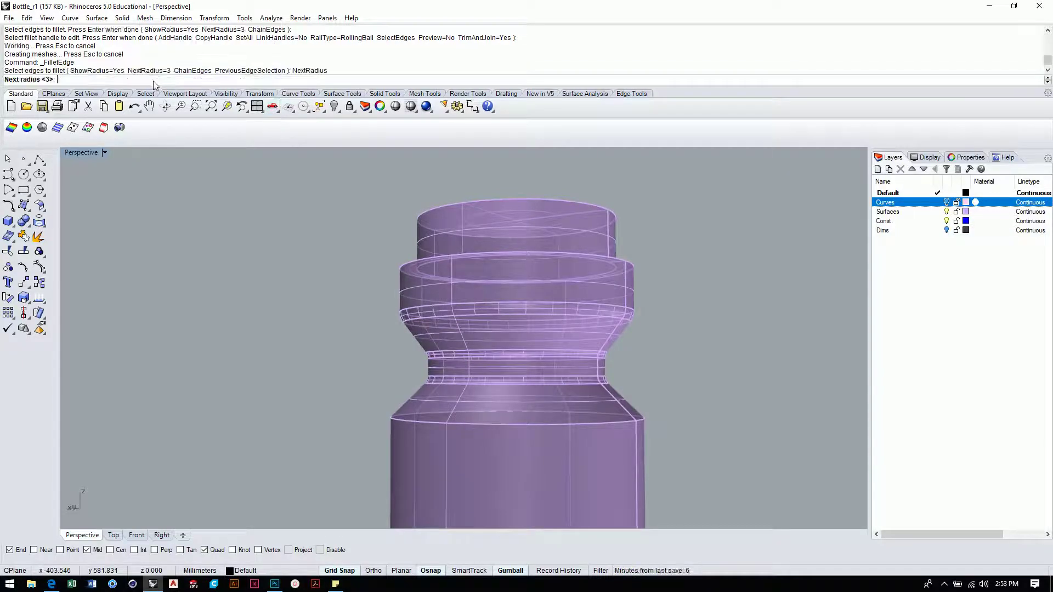
pyautogui.write('5')
pyautogui.press('Return')
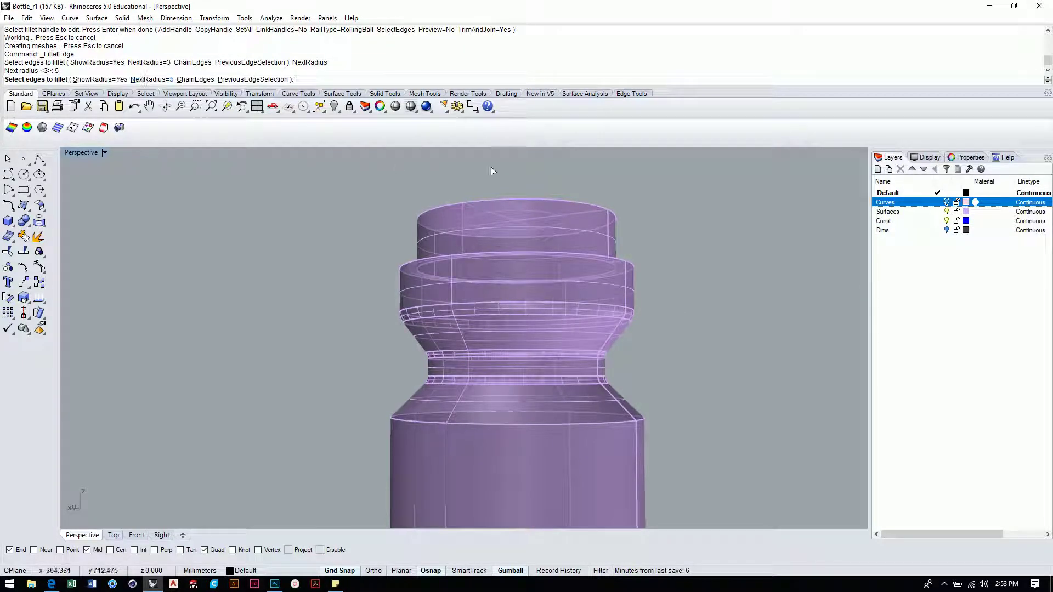
pyautogui.click(621, 421)
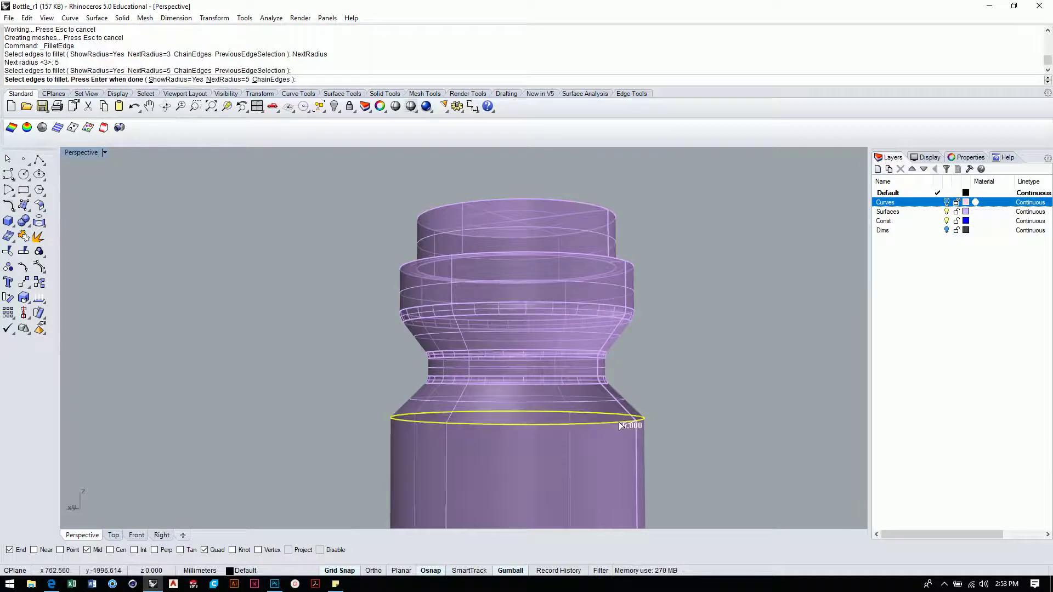
pyautogui.press('Return')
pyautogui.press('Return')
# - Try a 3 mm fillet on the edge where the bottle's body meets its tapered base, and undo it
pyautogui.moveTo(737, 325); pyautogui.dragTo(590, 379, button='right')
pyautogui.scroll(3, 590, 379)
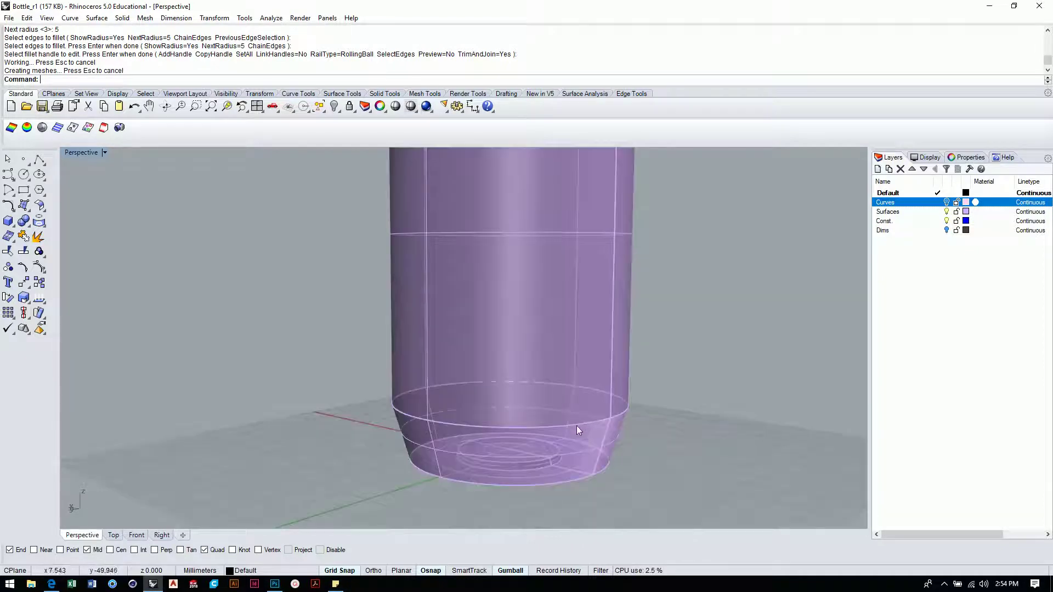
pyautogui.moveTo(577, 426); pyautogui.dragTo(592, 383, button='right')
pyautogui.scroll(3, 627, 352)
pyautogui.rightClick(709, 357)
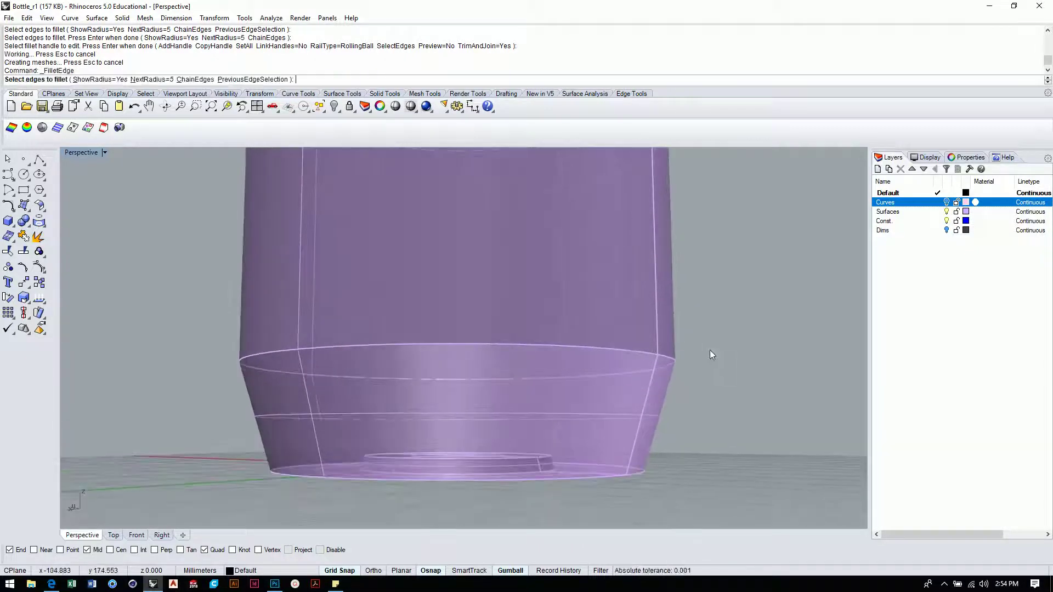
pyautogui.click(148, 79)
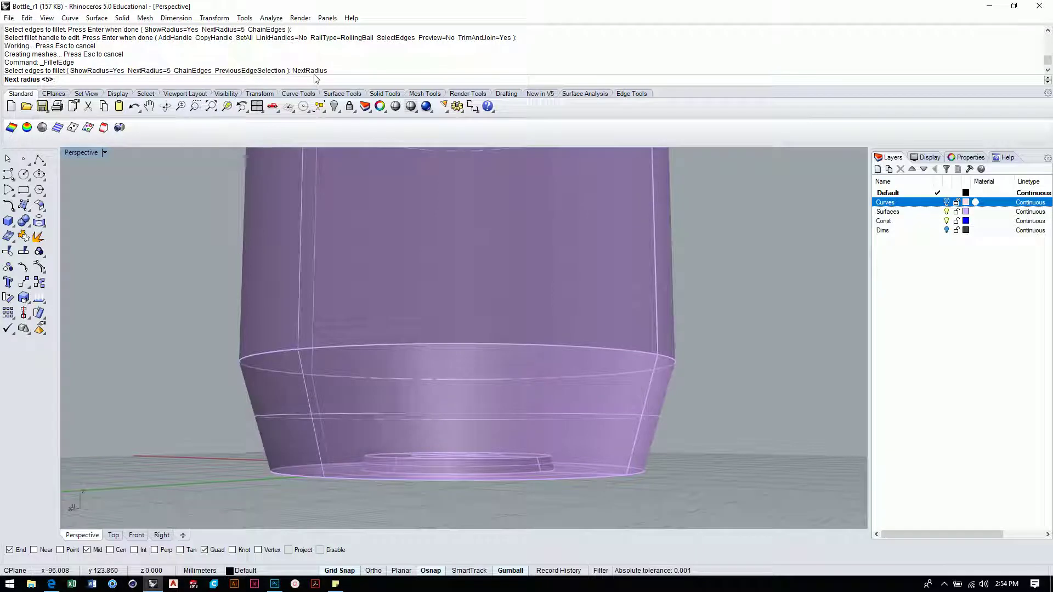
pyautogui.write('3')
pyautogui.press('Return')
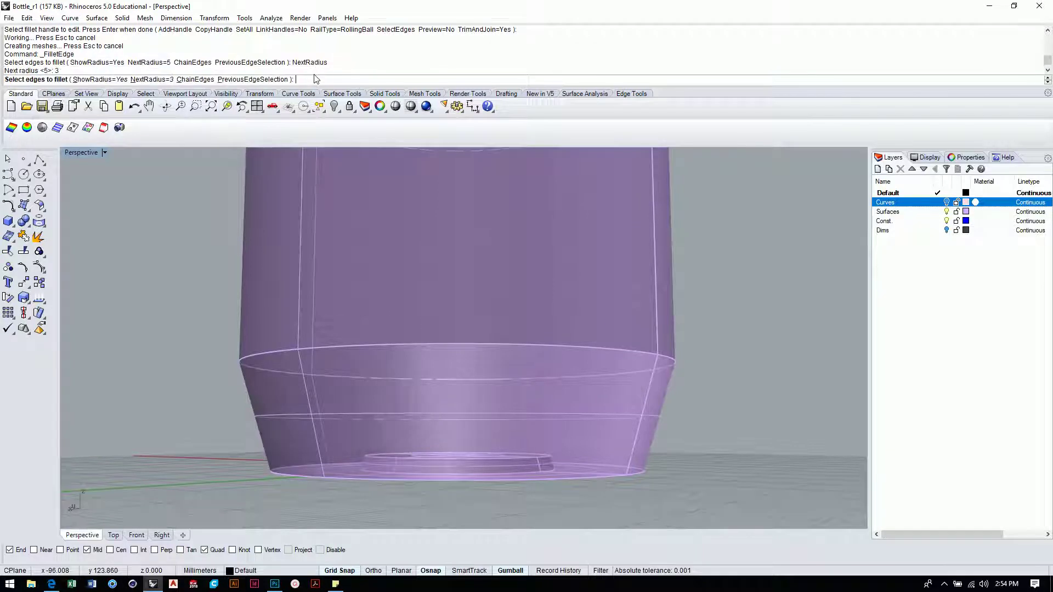
pyautogui.click(641, 352)
pyautogui.press('Return')
pyautogui.press('Return')
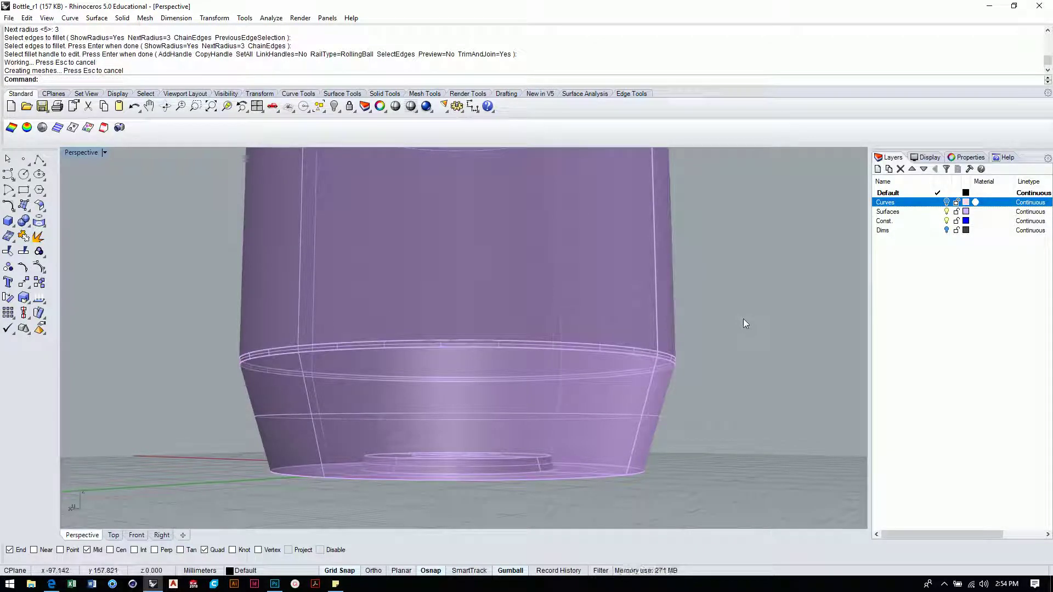
pyautogui.hotkey('ctrl', 'z')
# - Try a 5 mm fillet on the edge between the body and the tapered base, and undo it
pyautogui.rightClick(725, 310)
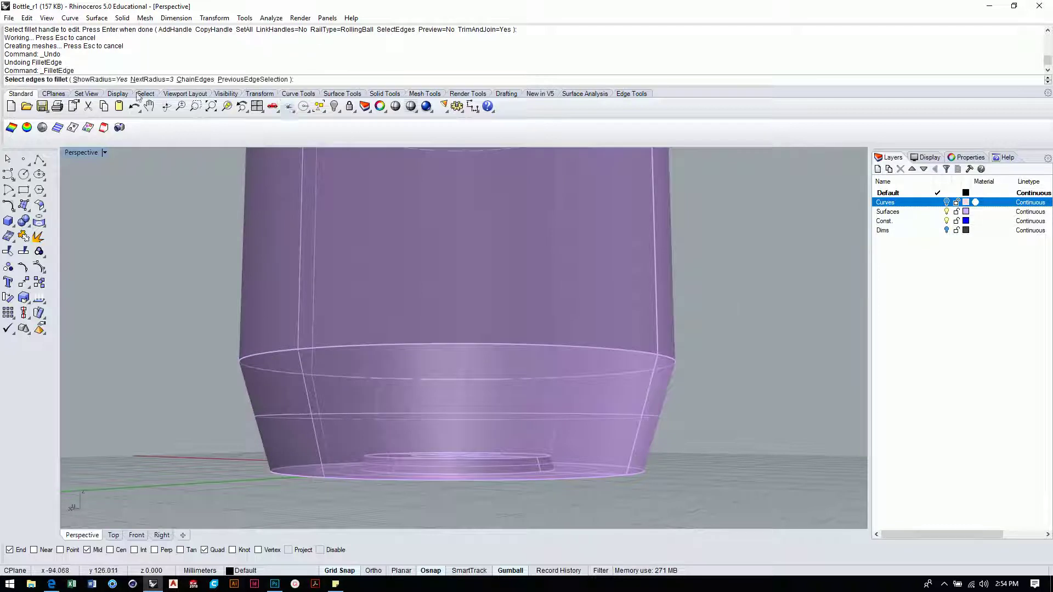
pyautogui.click(86, 93)
pyautogui.click(146, 79)
pyautogui.write('5')
pyautogui.press('Return')
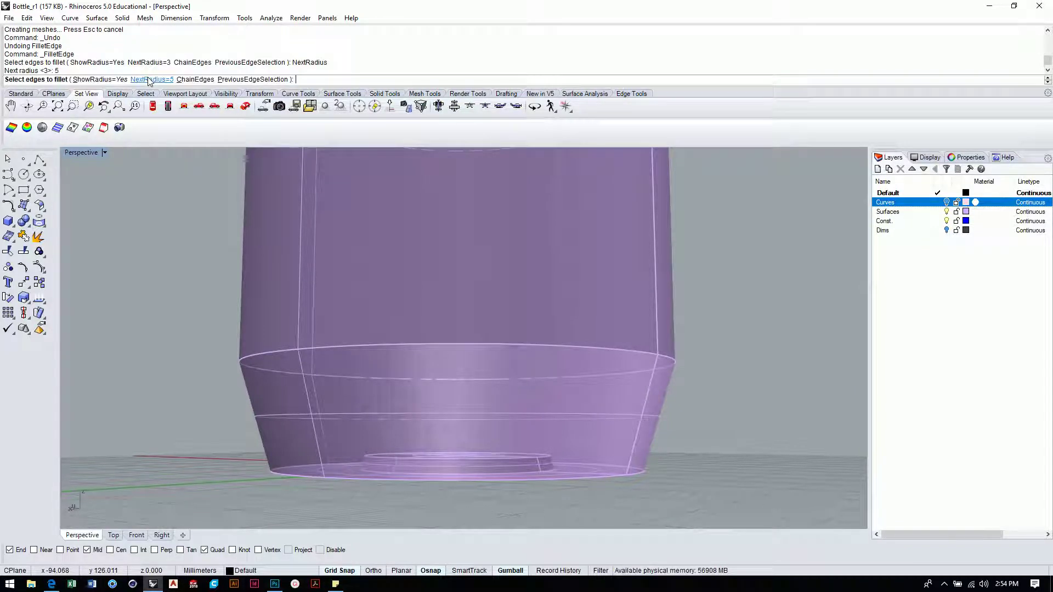
pyautogui.click(610, 350)
pyautogui.press('Return')
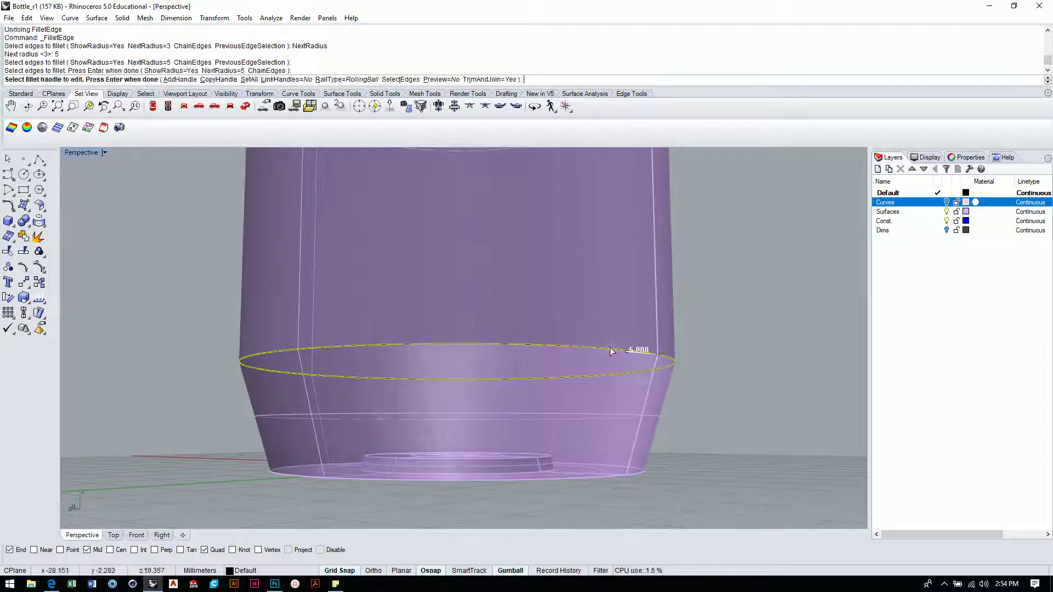
pyautogui.press('Return')
pyautogui.moveTo(696, 314); pyautogui.dragTo(607, 351, button='right')
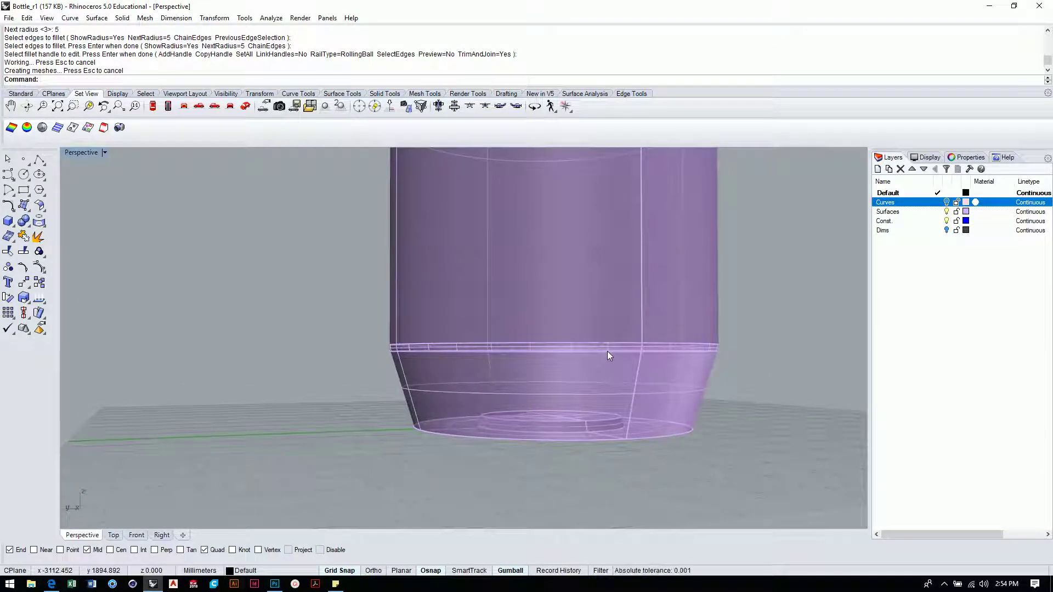
pyautogui.hotkey('ctrl', 'z')
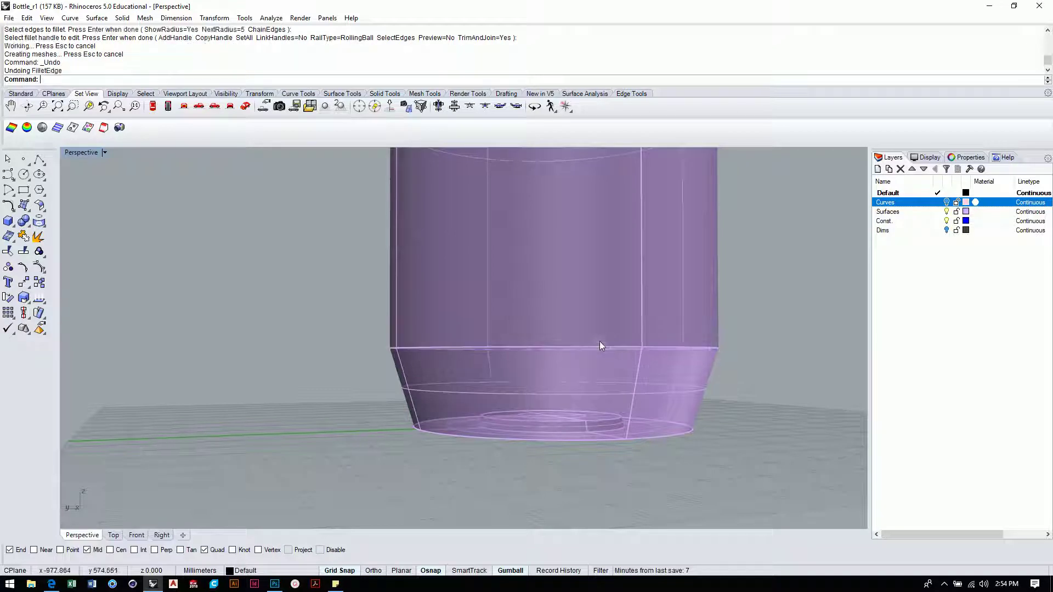
# - Fillet the edge between the bottle's body and its tapered base with an 8 mm radius
pyautogui.moveTo(778, 340); pyautogui.dragTo(751, 308, button='right')
pyautogui.rightClick(749, 306)
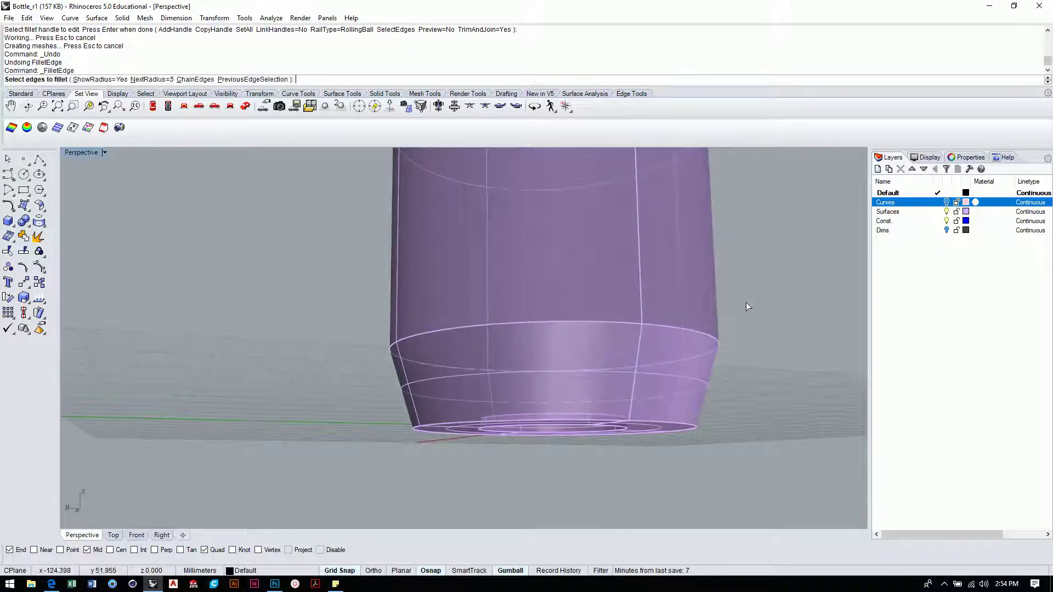
pyautogui.click(149, 80)
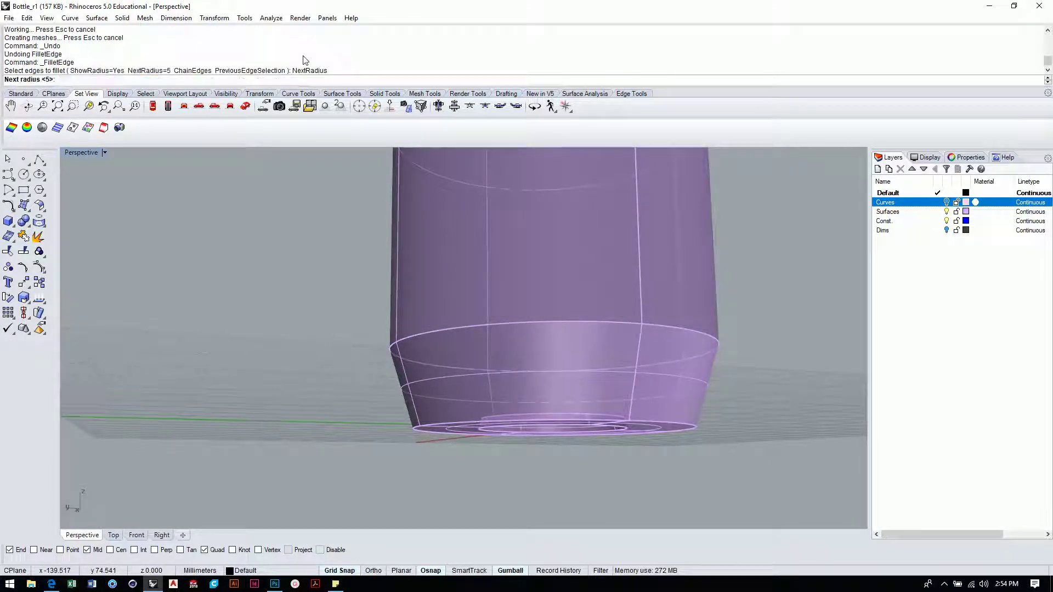
pyautogui.press('Return')
pyautogui.click(666, 326)
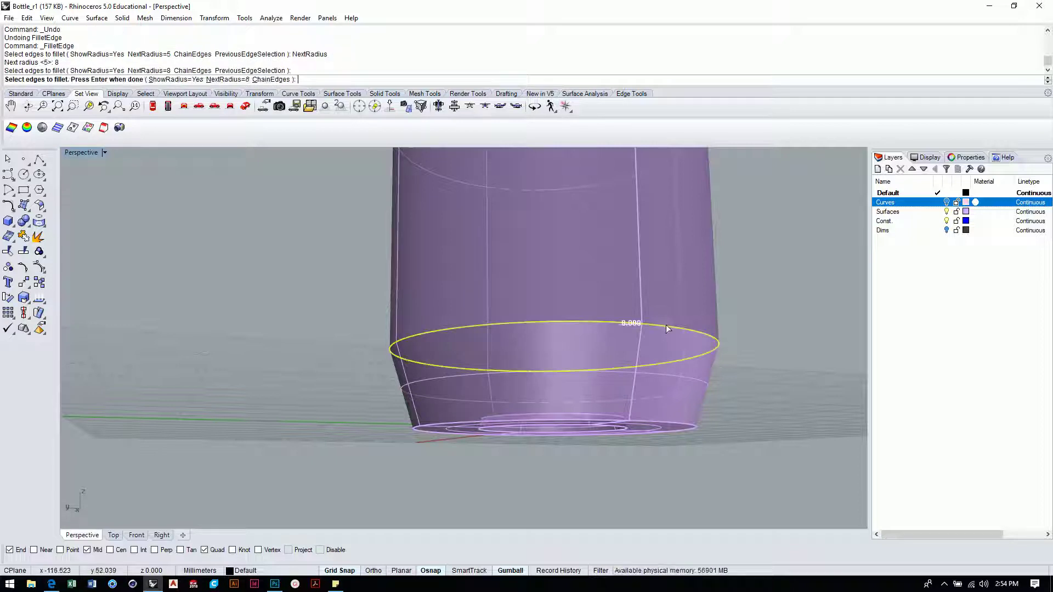
pyautogui.press('Return')
pyautogui.press('Return')
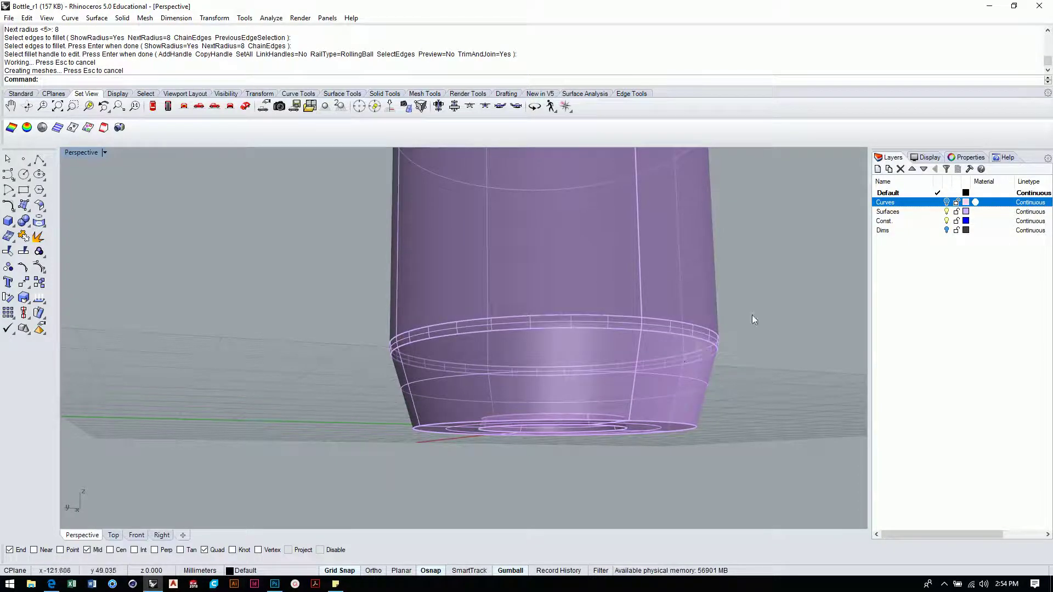
# - Fillet the bottle's bottom outer edge, where the tapered base meets the underside, with a 5 mm radius
pyautogui.moveTo(752, 315); pyautogui.dragTo(455, 289, button='right')
pyautogui.moveTo(705, 372); pyautogui.dragTo(717, 359, button='right')
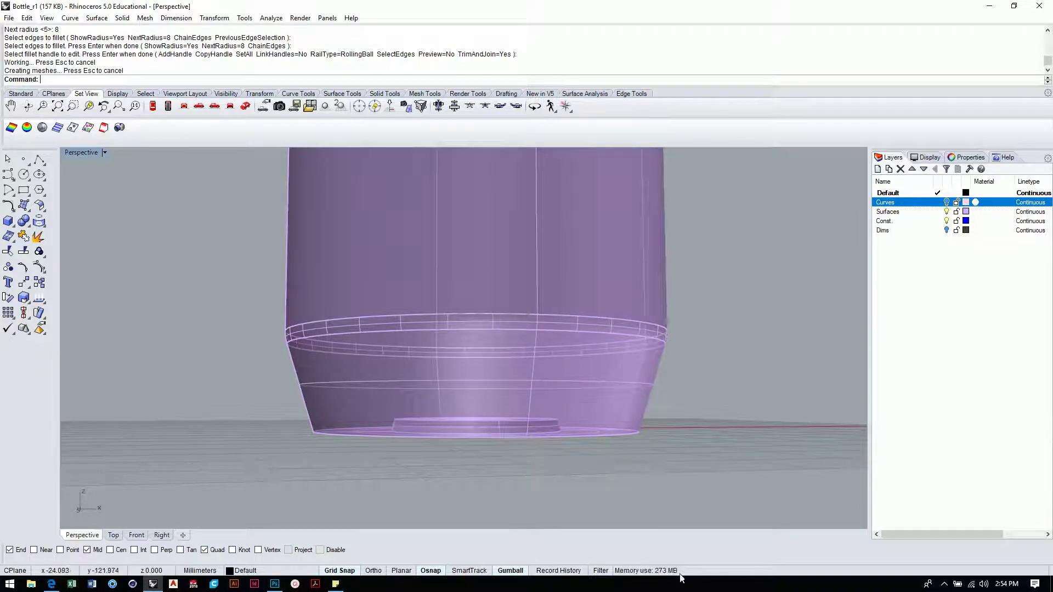
pyautogui.rightClick(754, 351)
pyautogui.click(170, 80)
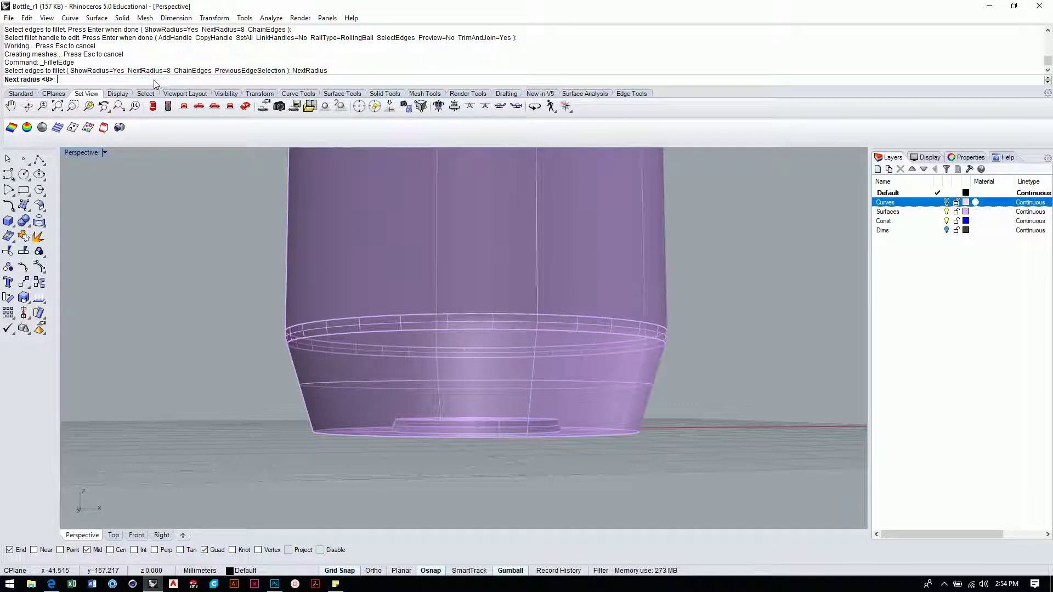
pyautogui.write('5')
pyautogui.press('Return')
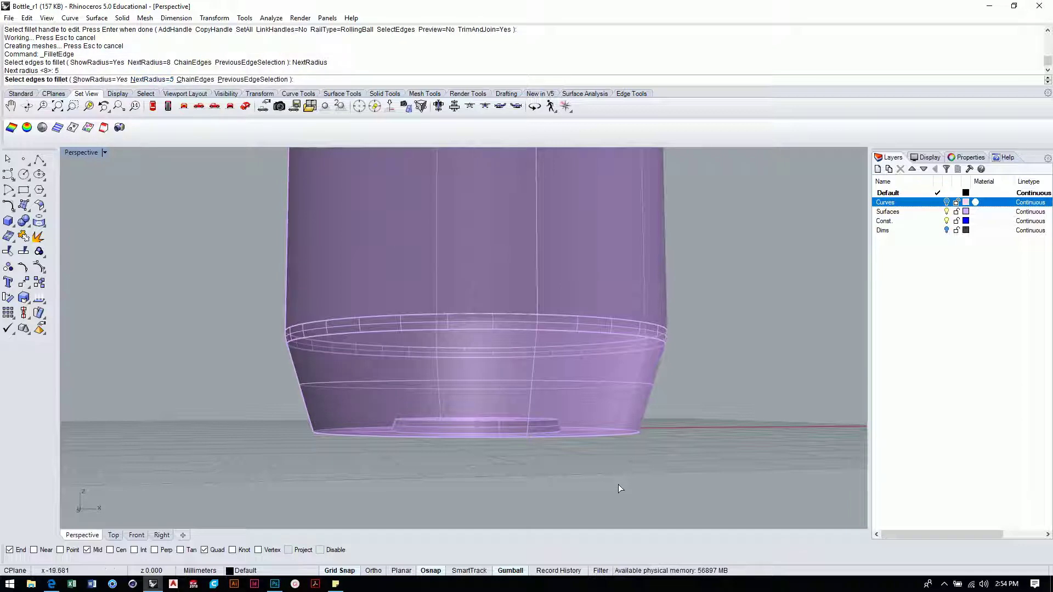
pyautogui.click(627, 438)
pyautogui.press('Return')
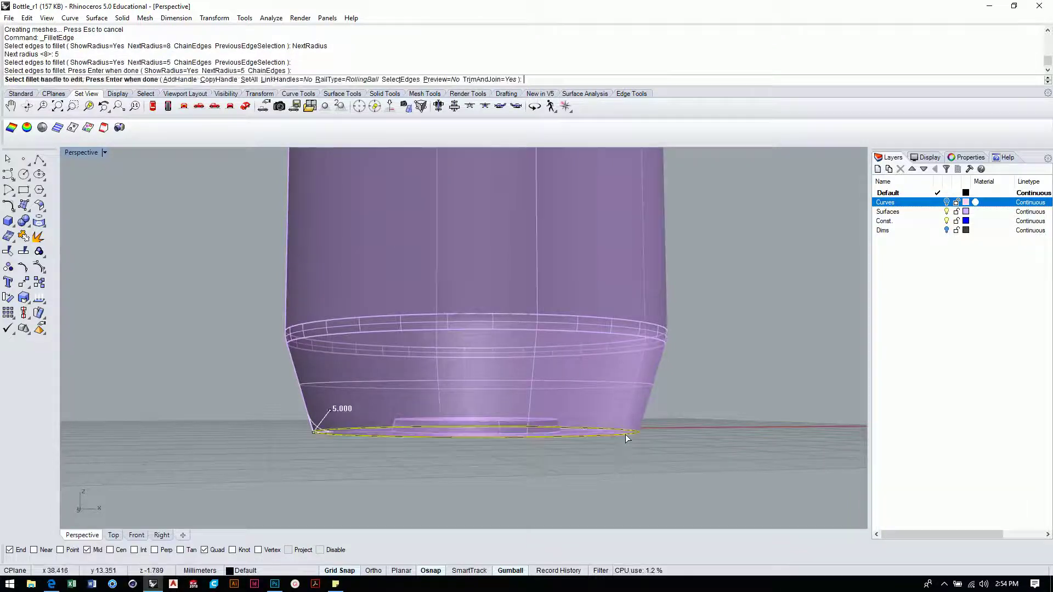
pyautogui.press('Return')
# - Fillet the outer rim edge of the circular recess in the bottle's underside with a 1 mm radius
pyautogui.moveTo(630, 439); pyautogui.dragTo(576, 360, button='right')
pyautogui.scroll(5, 576, 360)
pyautogui.moveTo(607, 391); pyautogui.dragTo(785, 436, button='right')
pyautogui.press('Return')
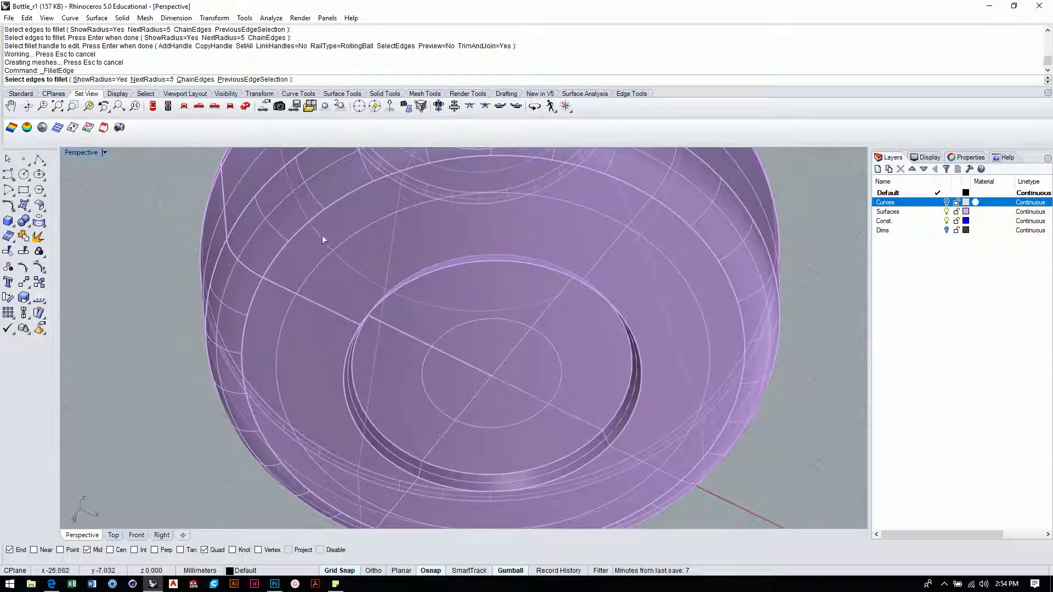
pyautogui.click(160, 80)
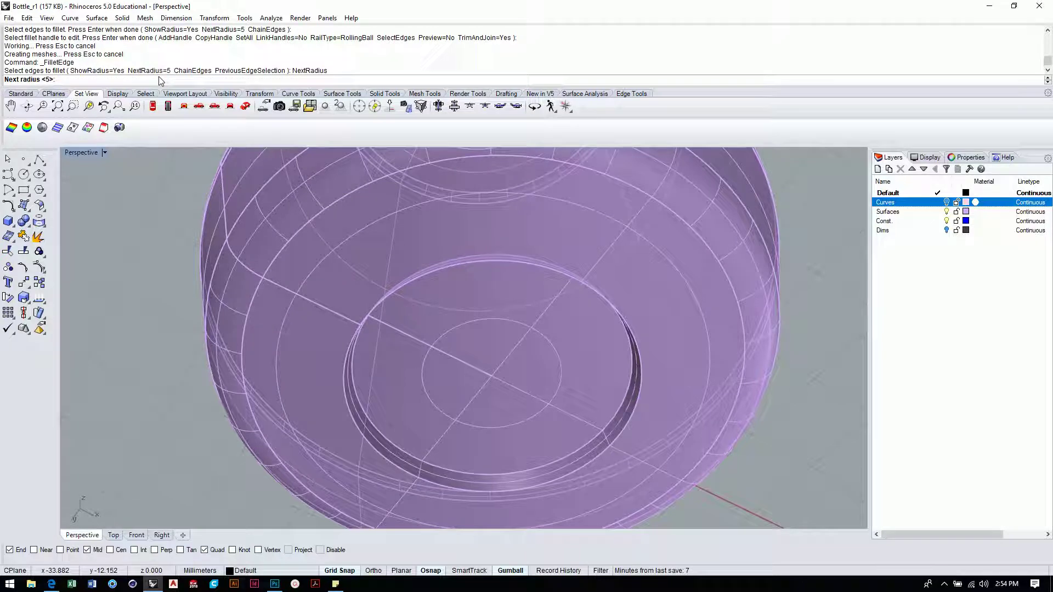
pyautogui.write('1')
pyautogui.press('Return')
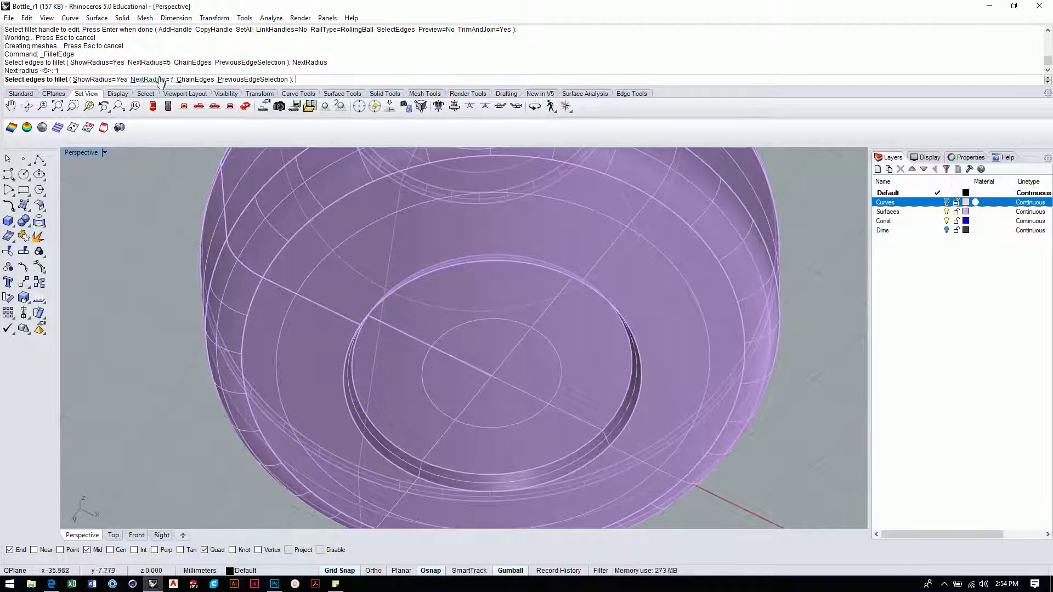
pyautogui.click(617, 439)
pyautogui.press('Return')
pyautogui.press('Return')
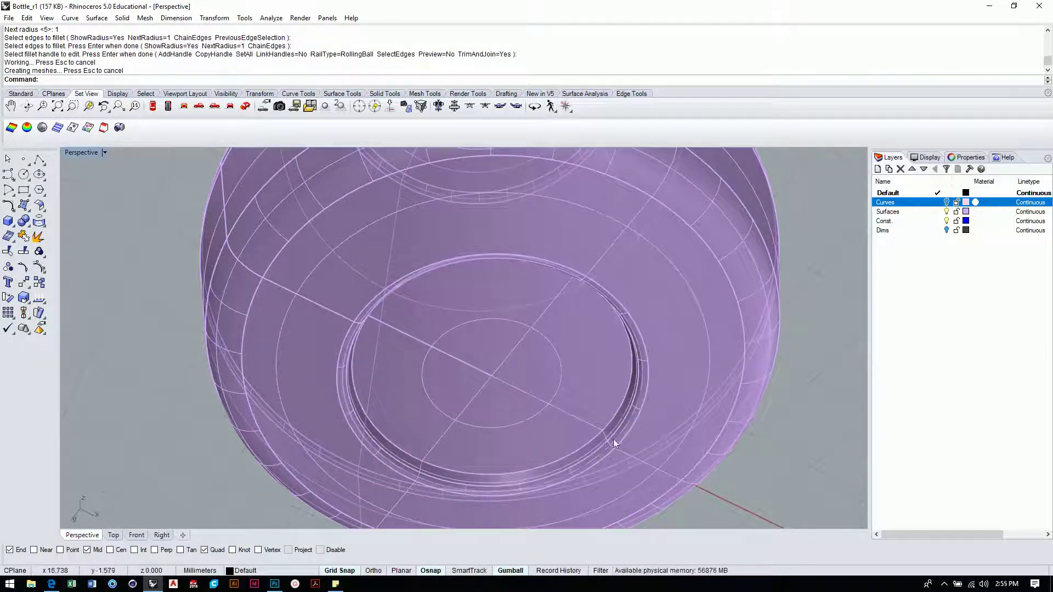
# - Fillet the inner edge of the underside recess, where its wall meets the recessed floor, with a 1 mm radius
pyautogui.press('Return')
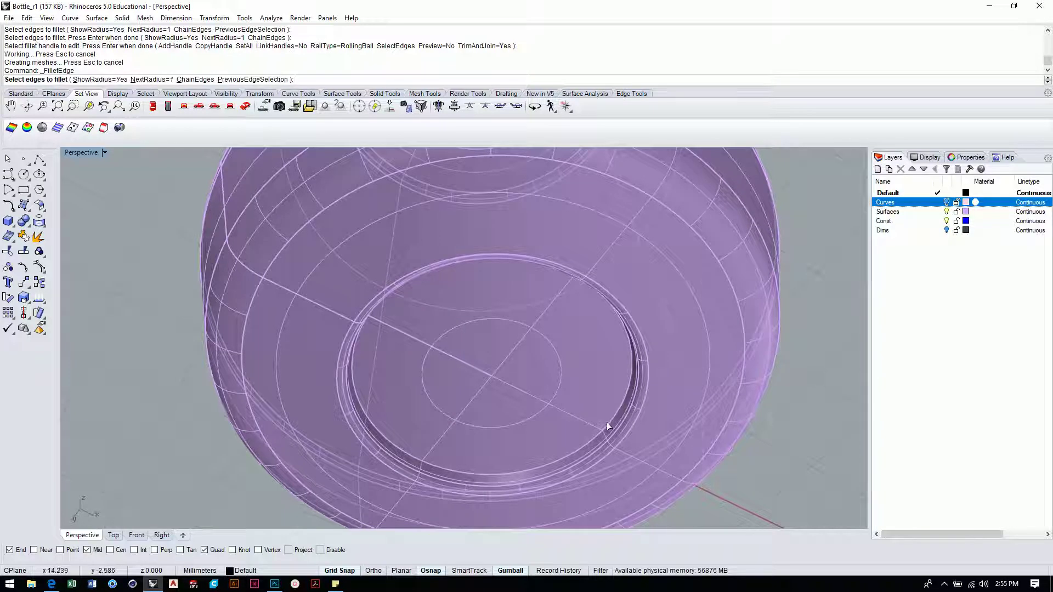
pyautogui.click(608, 425)
pyautogui.press('Return')
pyautogui.press('Return')
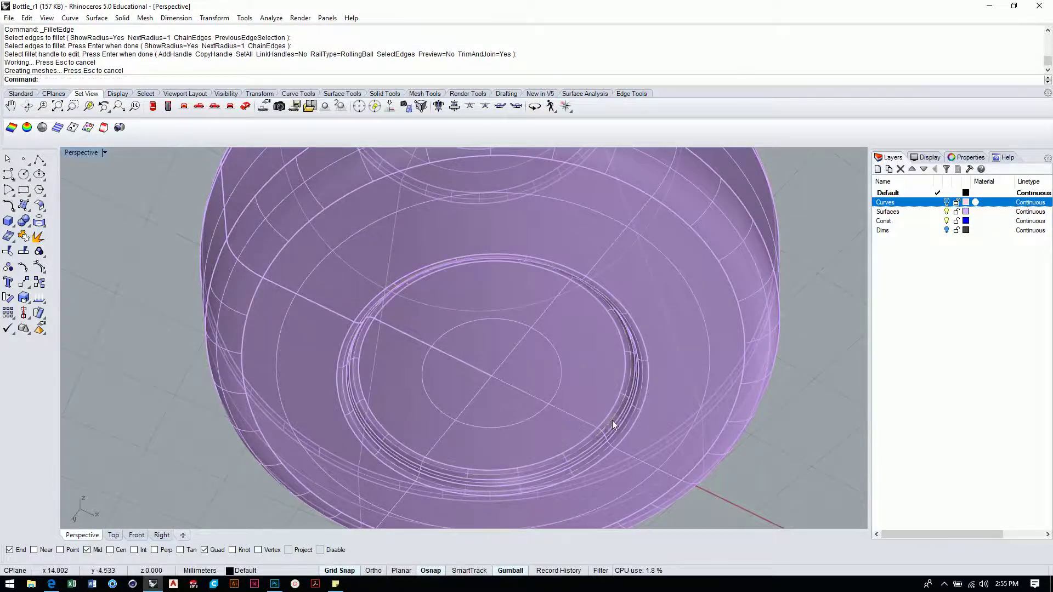
# - Fillet the upper outer edge of the collar below the bottle's mouth with a 0.125 mm radius
pyautogui.moveTo(613, 423); pyautogui.dragTo(446, 376, button='right')
pyautogui.scroll(10, 488, 244)
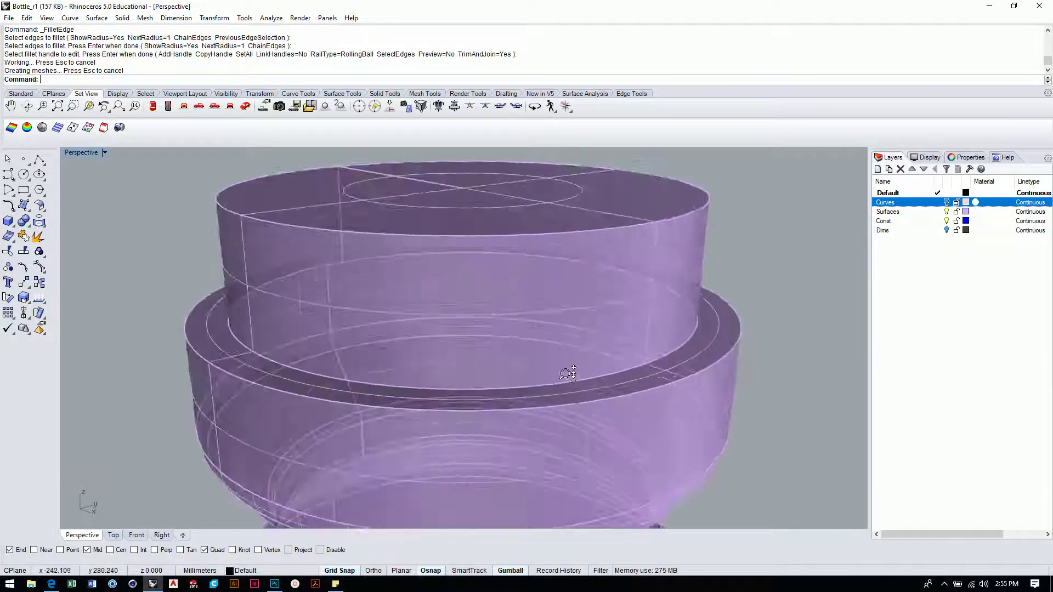
pyautogui.scroll(3, 567, 374)
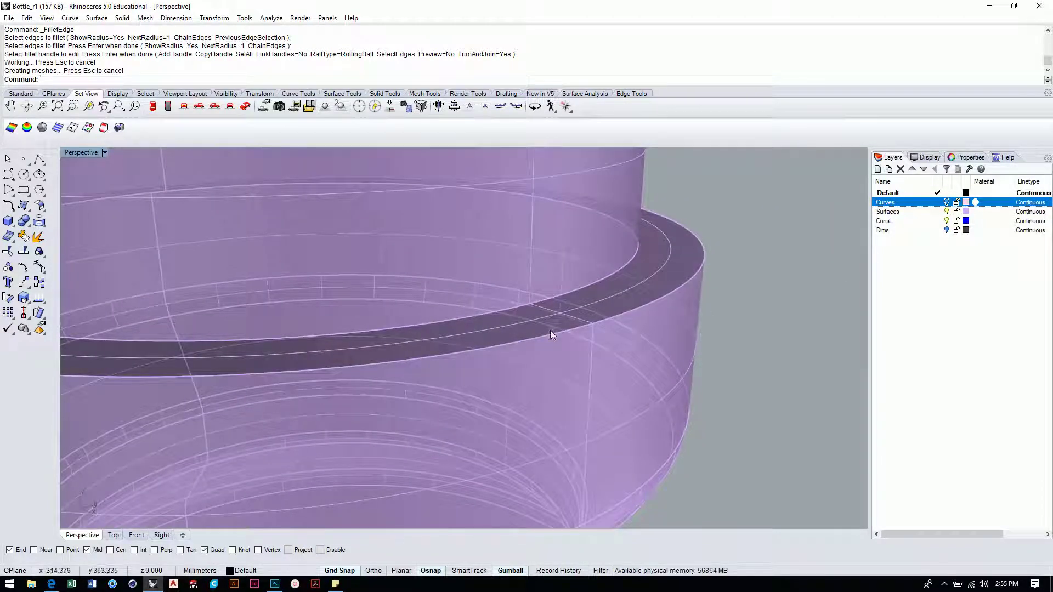
pyautogui.rightClick(735, 296)
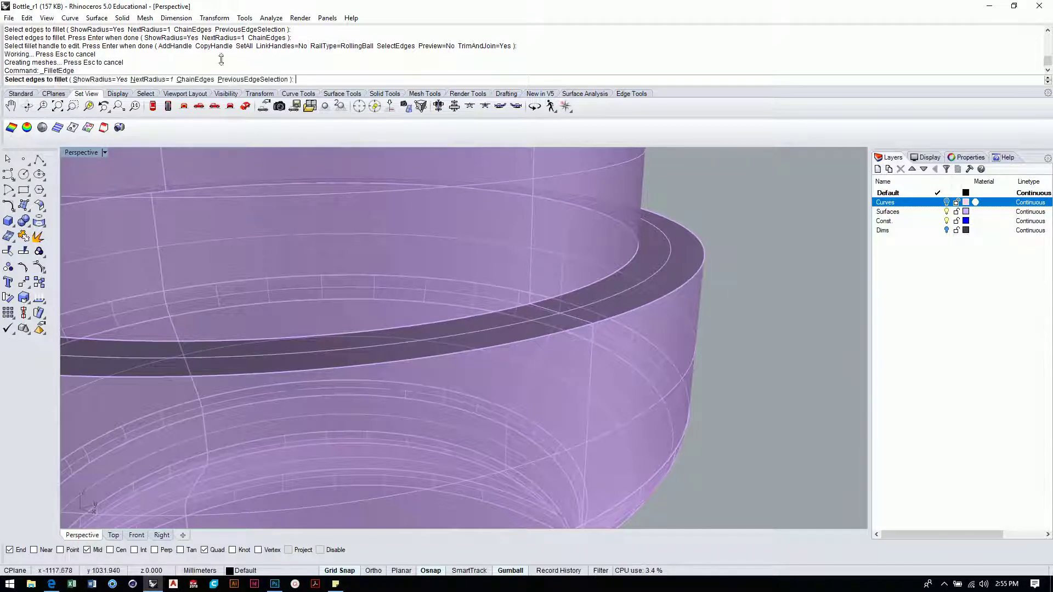
pyautogui.click(144, 79)
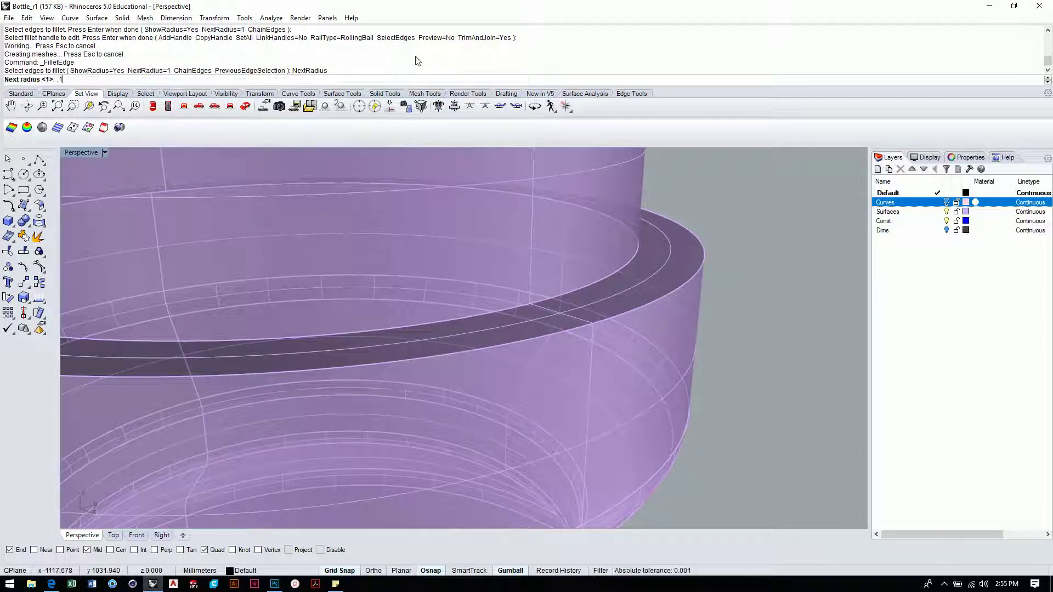
pyautogui.write('.125')
pyautogui.press('Return')
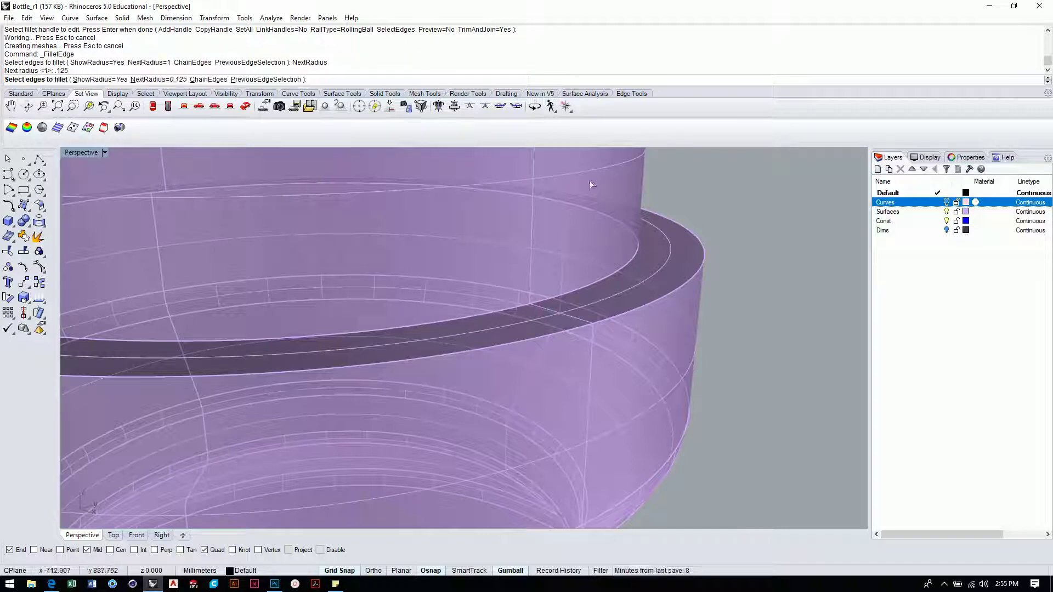
pyautogui.click(697, 273)
pyautogui.press('Return')
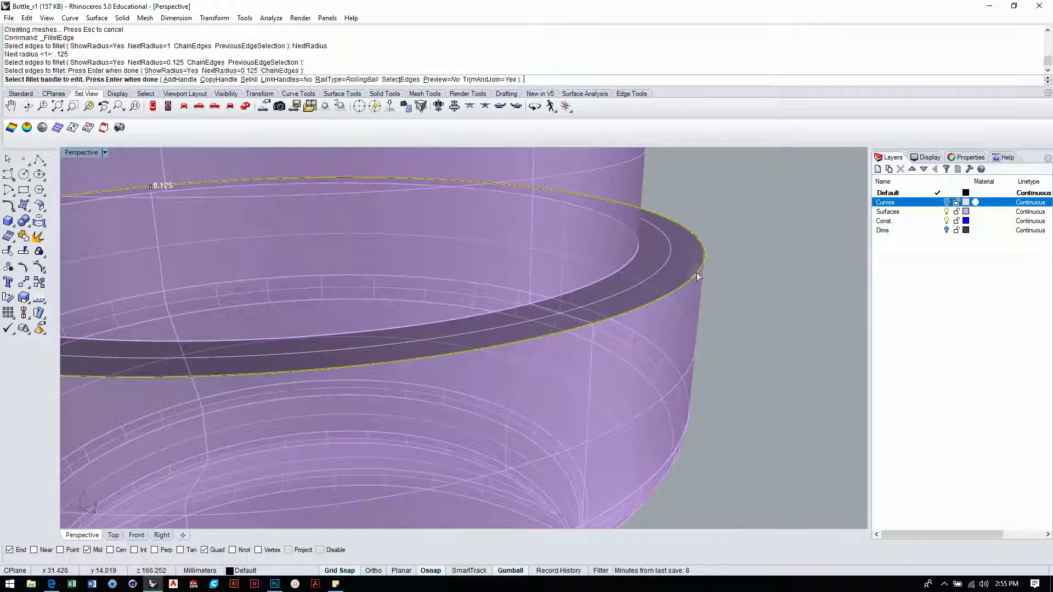
pyautogui.press('Return')
# - Save the filleted bottle model under its existing file name
pyautogui.moveTo(721, 284)
pyautogui.mouseDown(button='right')
pyautogui.moveTo(681, 295)
pyautogui.moveTo(771, 254)
pyautogui.moveTo(697, 297)
pyautogui.moveTo(709, 277)
pyautogui.mouseUp(button='right')
pyautogui.scroll(-10, 709, 272)
pyautogui.moveTo(592, 366); pyautogui.dragTo(590, 283, button='right')
pyautogui.scroll(-1, 592, 285)
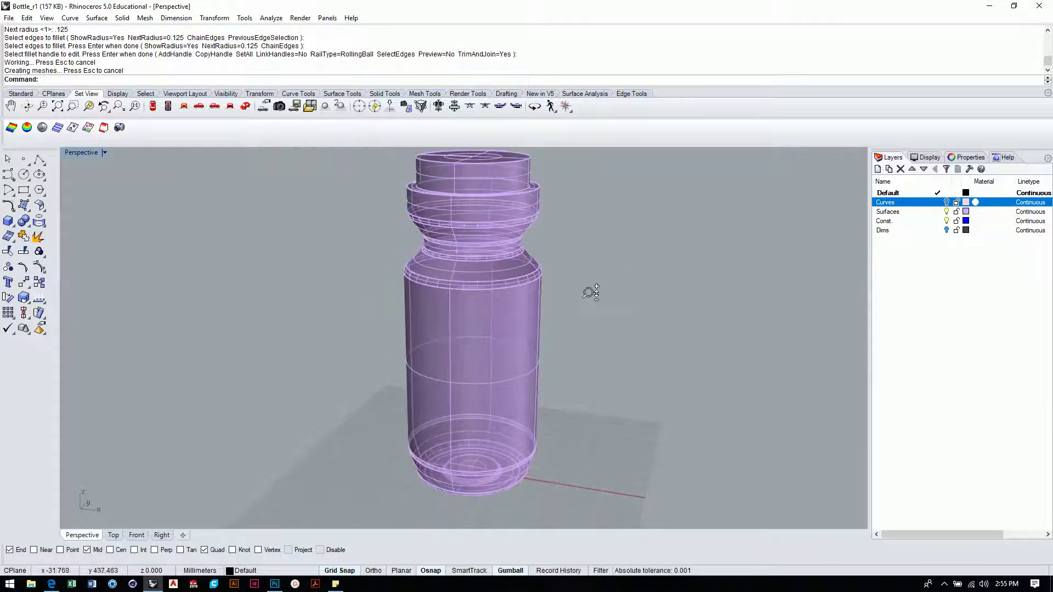
pyautogui.click(9, 18)
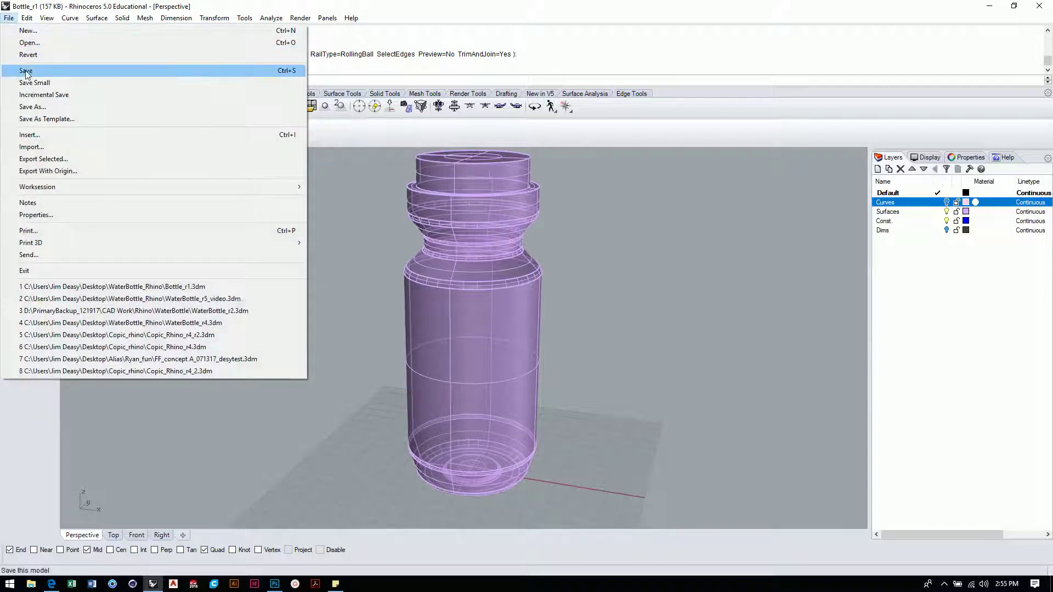
pyautogui.click(26, 71)
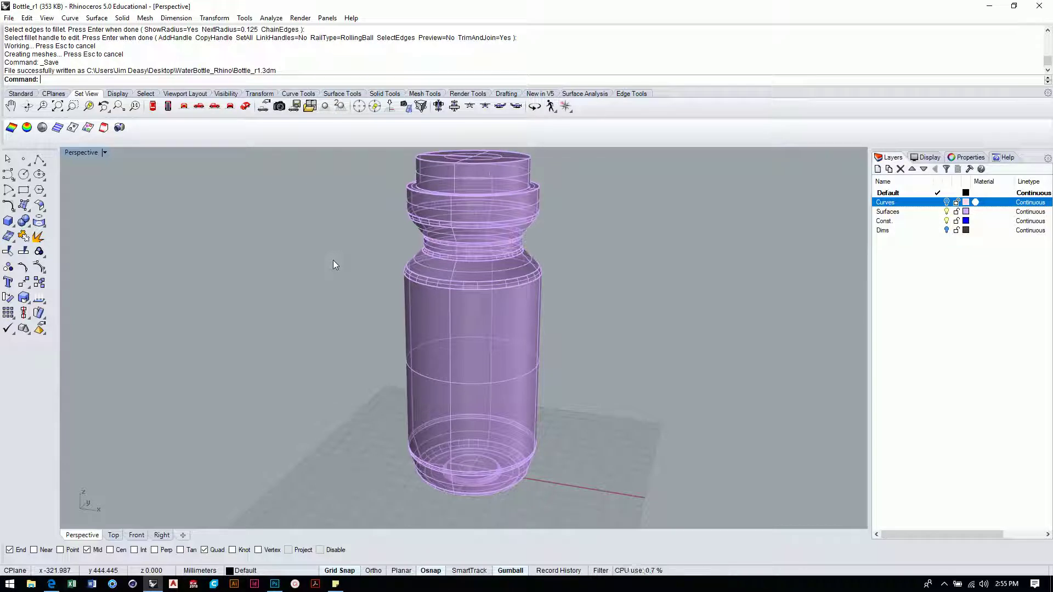
pyautogui.moveTo(472, 324); pyautogui.dragTo(530, 369, button='right')
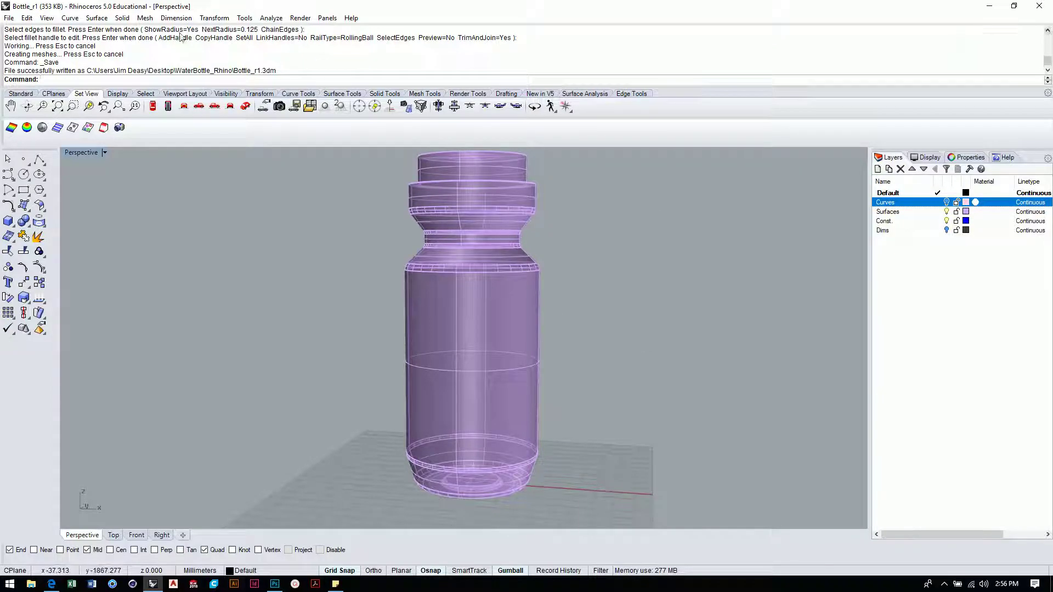
# - Open the WaterBottle_r5_video file and copy all of its visible cap and stopper geometry to the clipboard
pyautogui.click(10, 19)
pyautogui.click(19, 42)
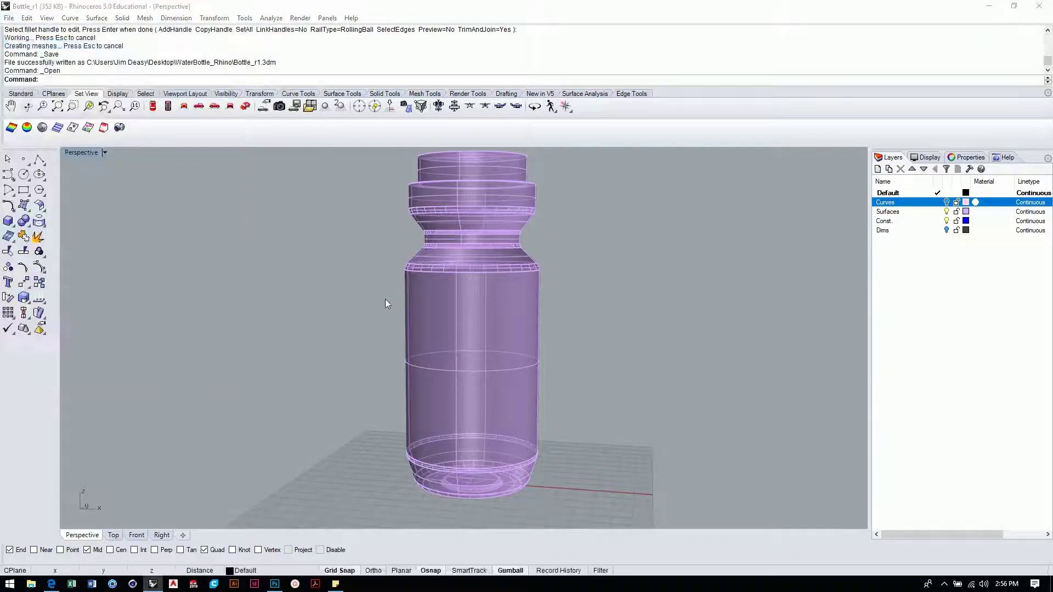
pyautogui.click(480, 189)
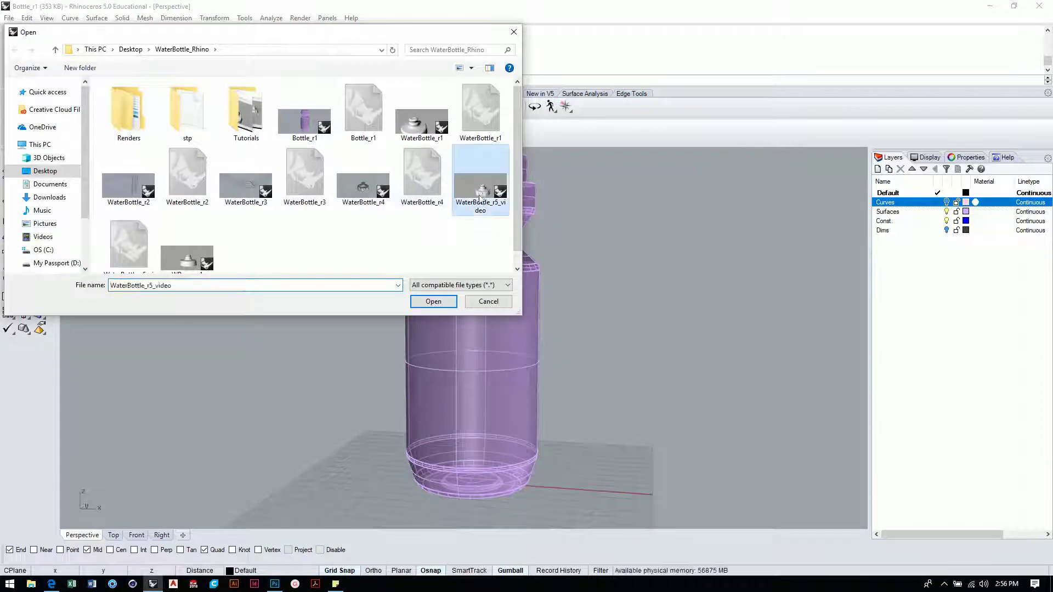
pyautogui.click(439, 303)
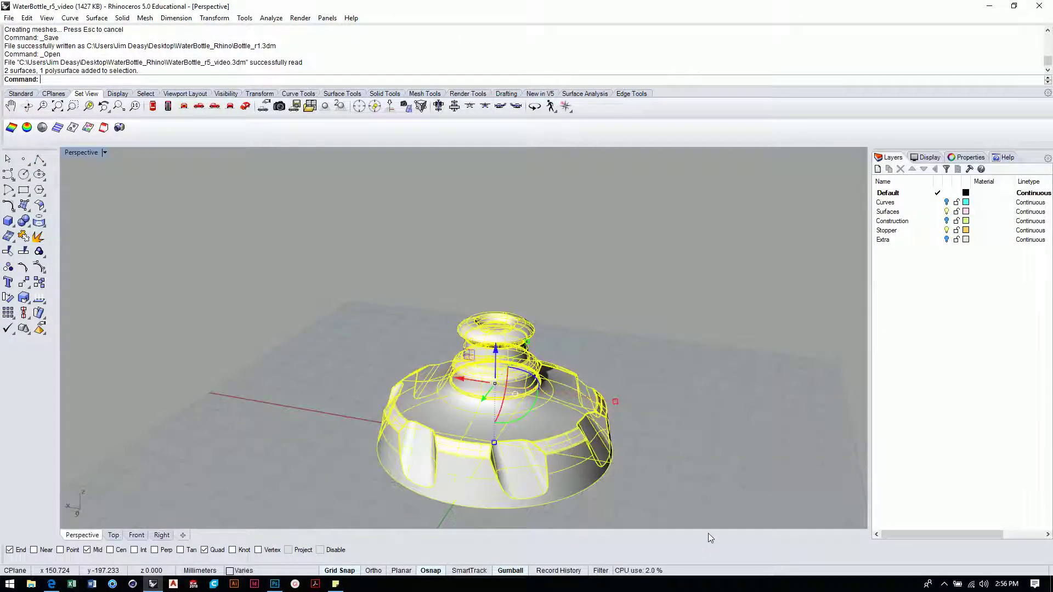
pyautogui.hotkey('ctrl', 'c')
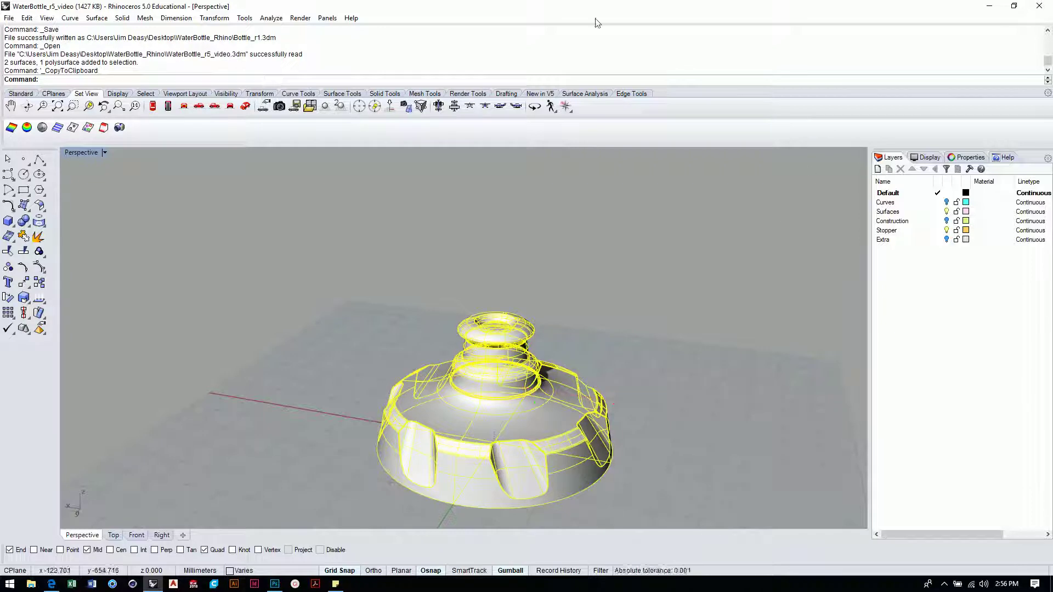
# - Reopen the Bottle_r1 file and paste the copied cap and stopper into it
pyautogui.click(9, 18)
pyautogui.click(24, 42)
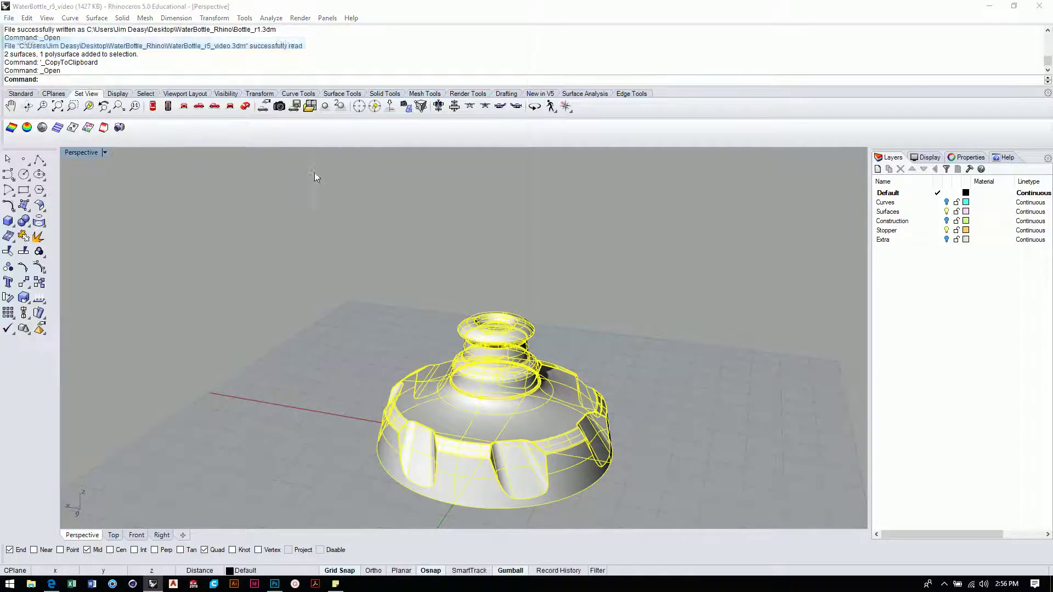
pyautogui.click(315, 136)
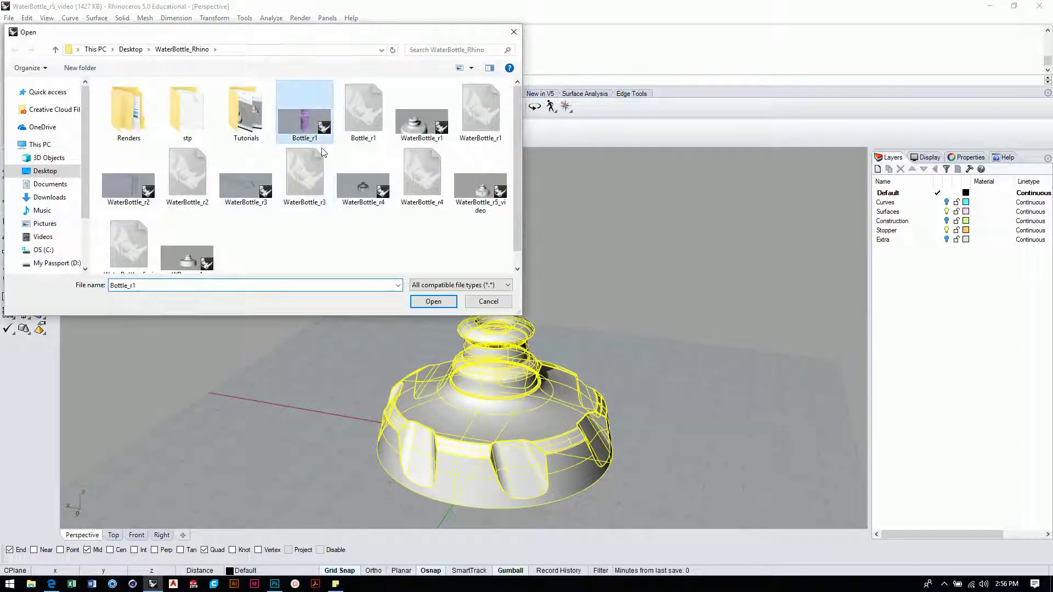
pyautogui.click(433, 301)
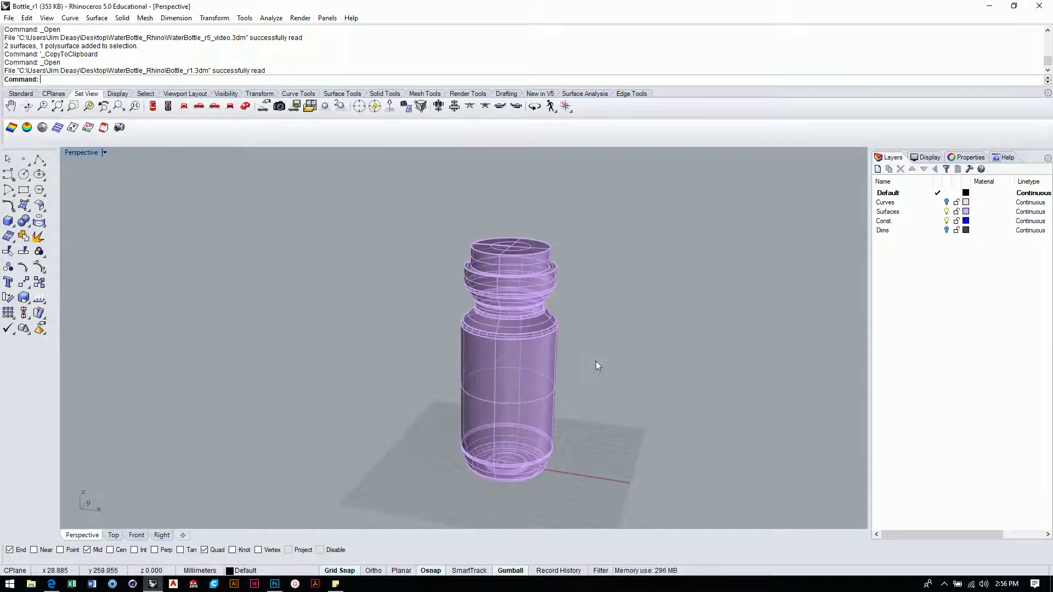
pyautogui.hotkey('ctrl', 'v')
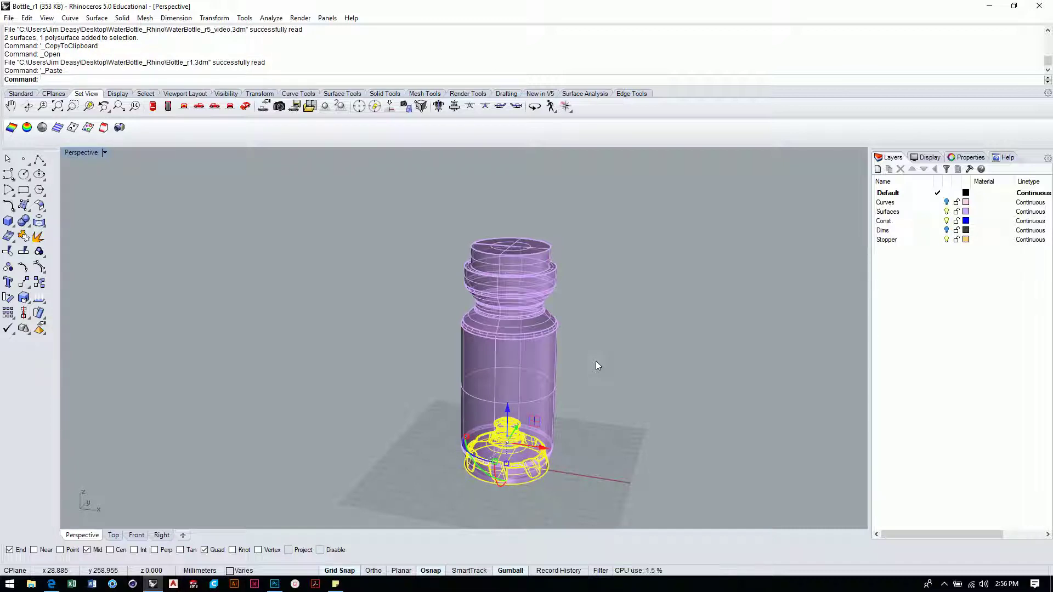
# - In the Front view, move the pasted cap and stopper straight up from the base to above the bottle's mouth
pyautogui.click(136, 534)
pyautogui.scroll(-8, 654, 418)
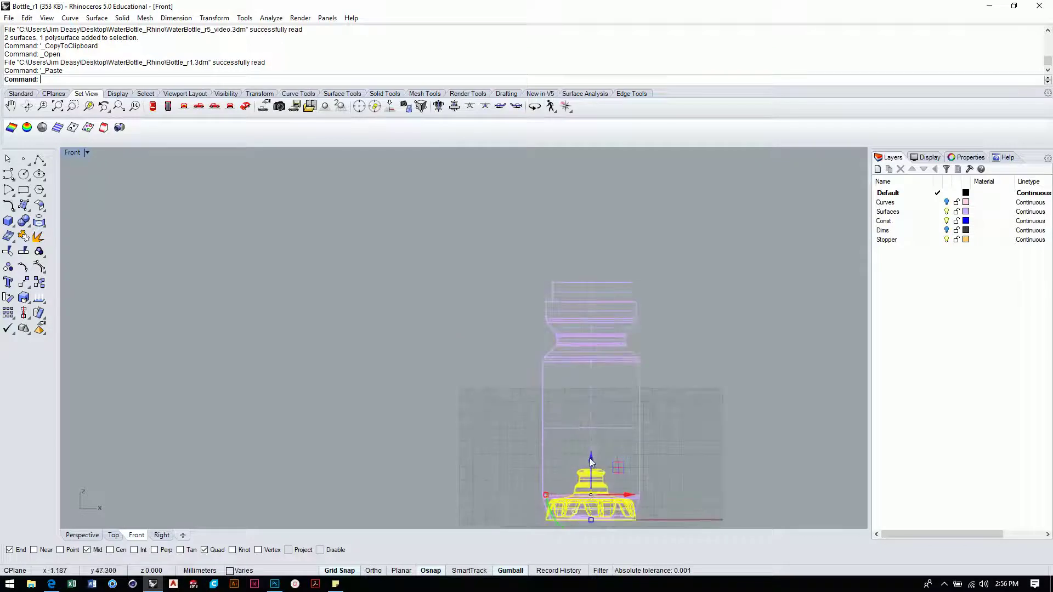
pyautogui.moveTo(594, 455); pyautogui.dragTo(617, 214)
pyautogui.scroll(9, 637, 280)
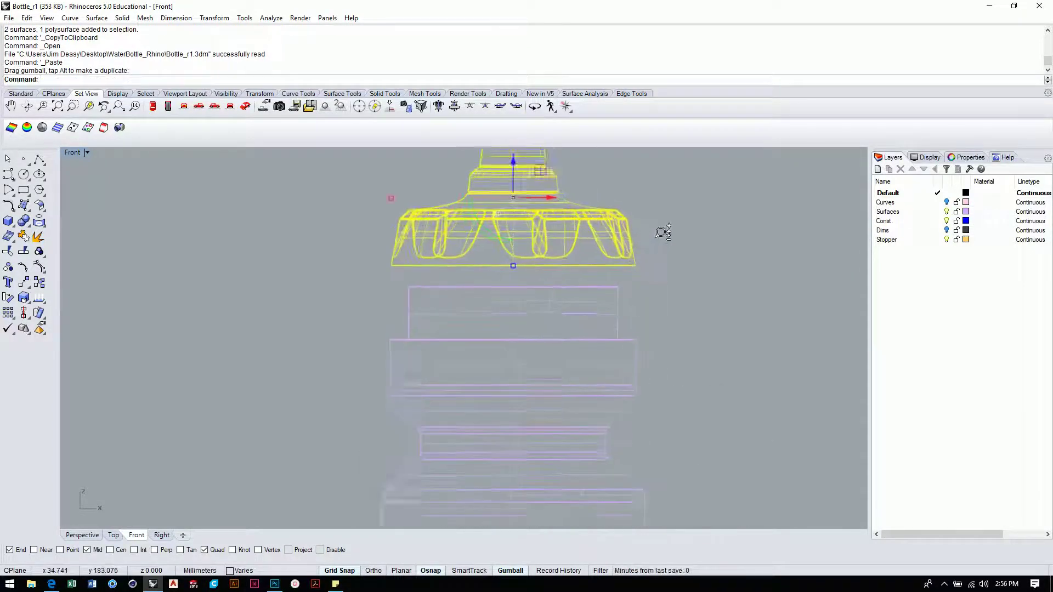
# - Lower the cap and stopper over the bottle's neck until the cap's rim sits just above the collar, and deselect them
pyautogui.moveTo(683, 316); pyautogui.dragTo(676, 331, button='right')
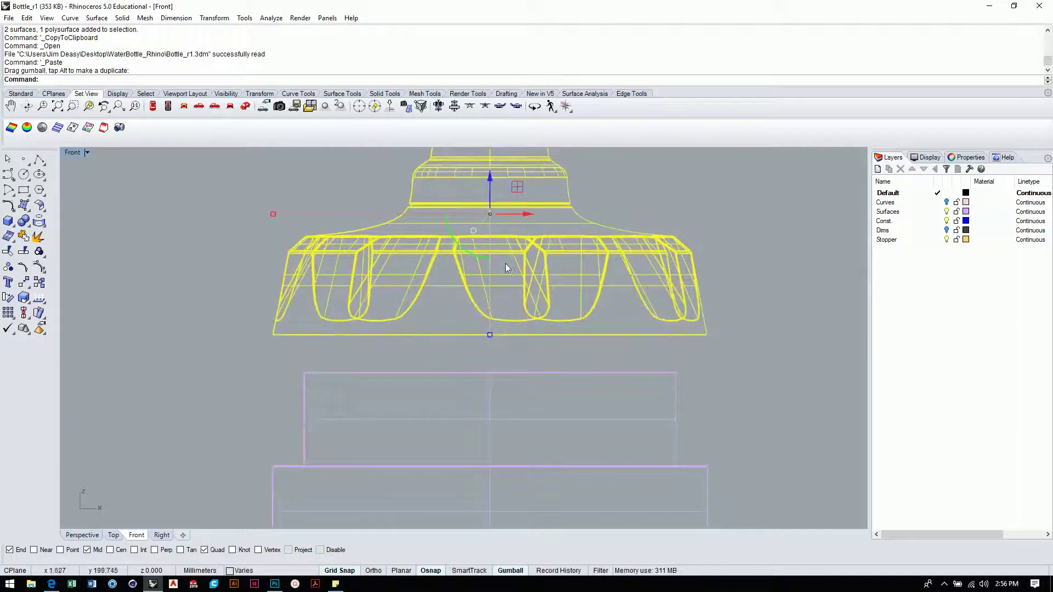
pyautogui.moveTo(488, 174); pyautogui.dragTo(491, 308)
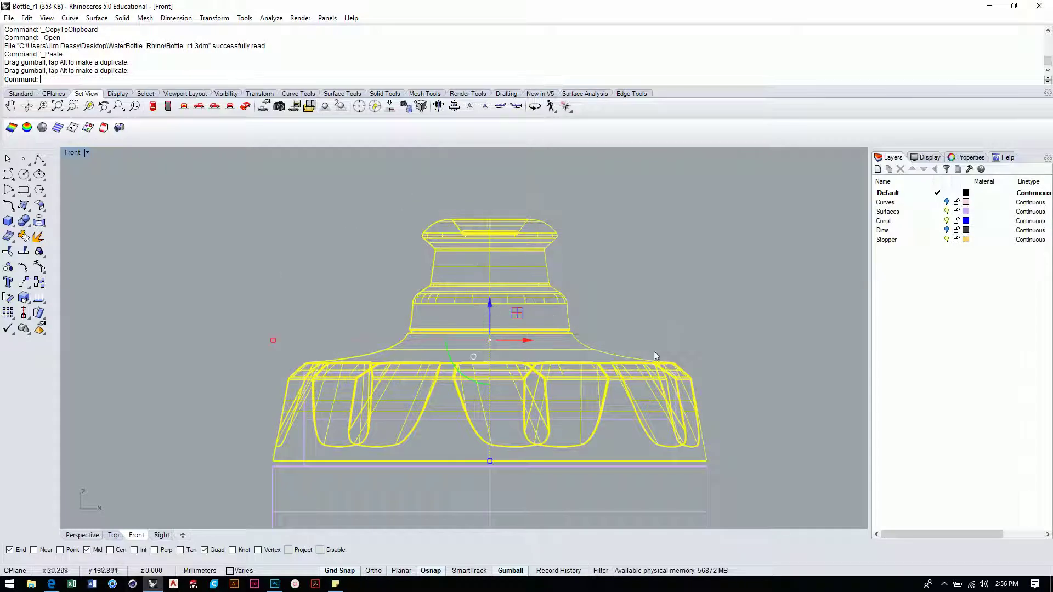
pyautogui.click(738, 372)
pyautogui.click(524, 329)
pyautogui.click(711, 333)
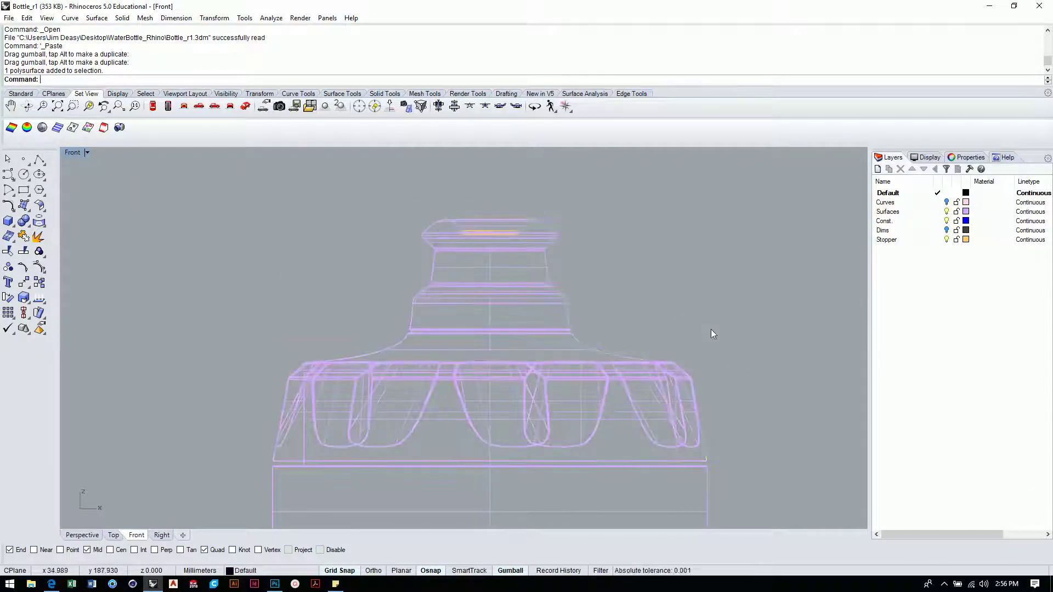
pyautogui.moveTo(712, 334)
pyautogui.mouseDown(button='right')
pyautogui.moveTo(703, 325)
pyautogui.moveTo(713, 318)
pyautogui.mouseUp(button='right')
pyautogui.scroll(-5, 630, 291)
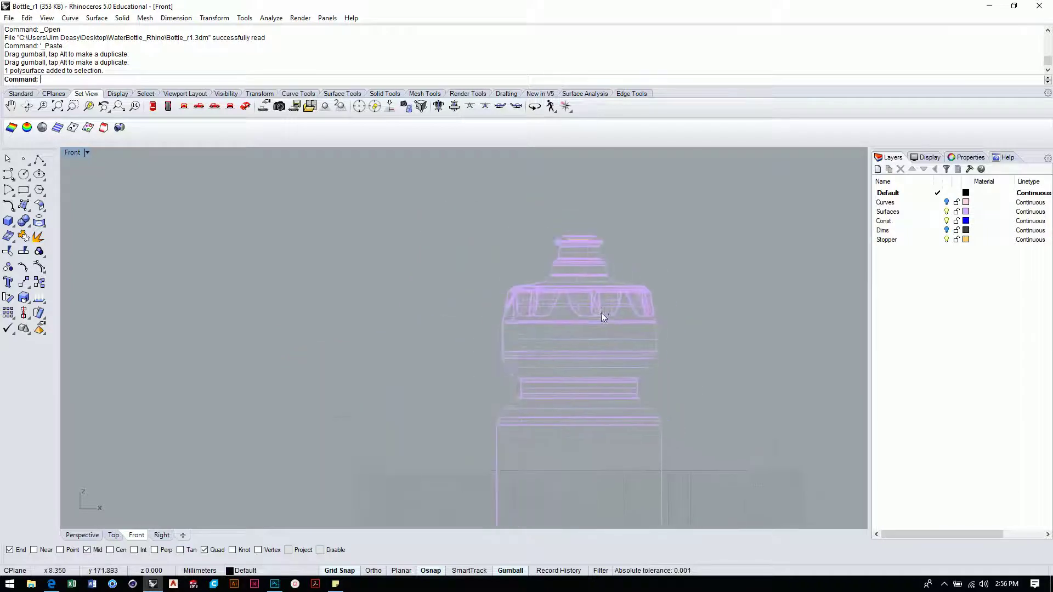
pyautogui.moveTo(601, 313); pyautogui.dragTo(555, 291, button='right')
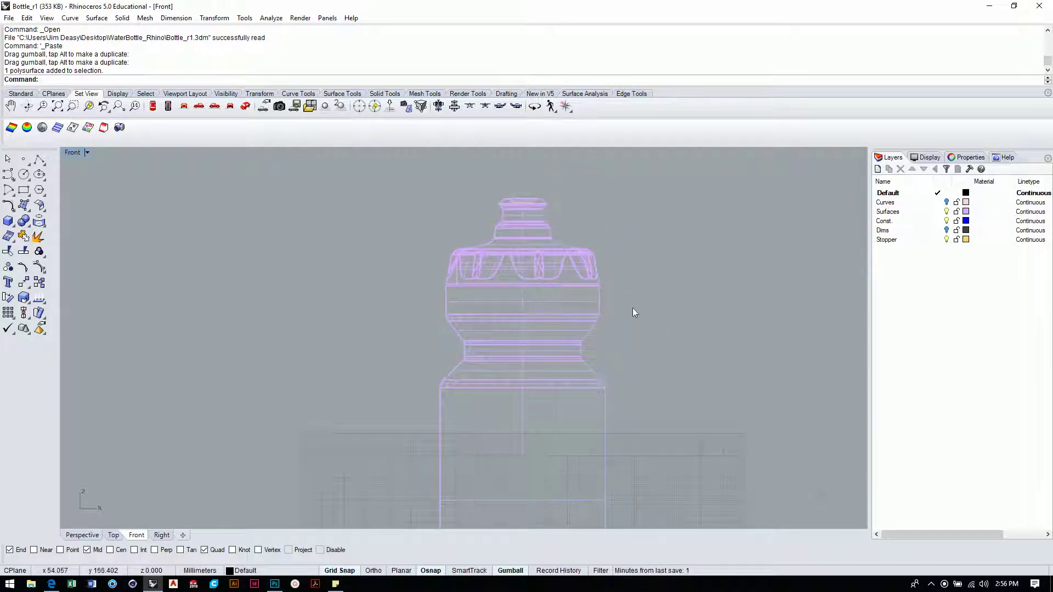
# - Enlarge the construction grid in all viewports by setting the grid line count to 500
pyautogui.scroll(-4, 631, 315)
pyautogui.moveTo(583, 331)
pyautogui.mouseDown(button='right')
pyautogui.moveTo(584, 295)
pyautogui.moveTo(601, 324)
pyautogui.mouseUp(button='right')
pyautogui.scroll(-3, 598, 301)
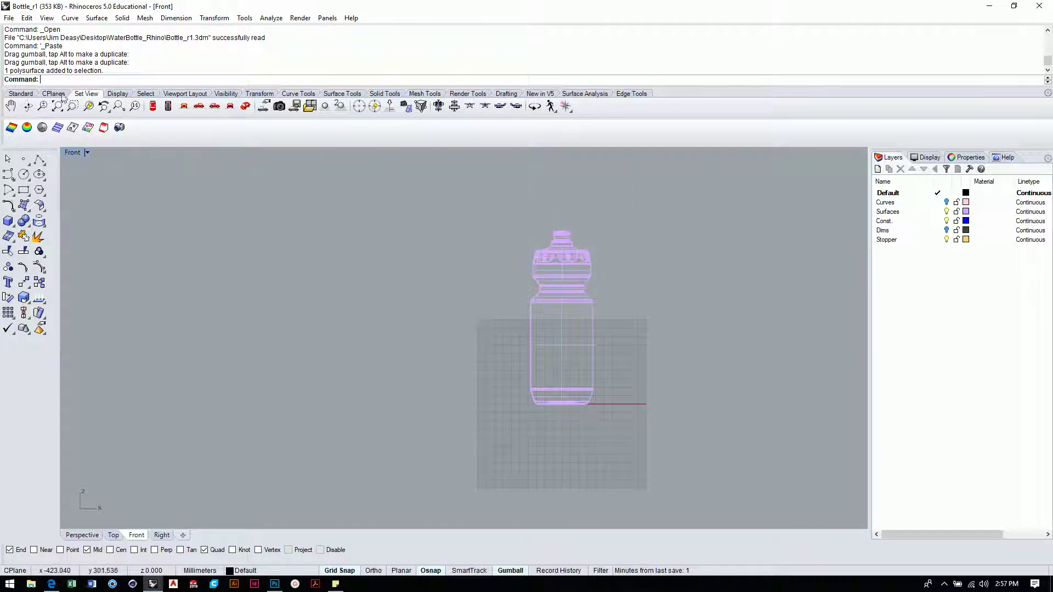
pyautogui.click(20, 94)
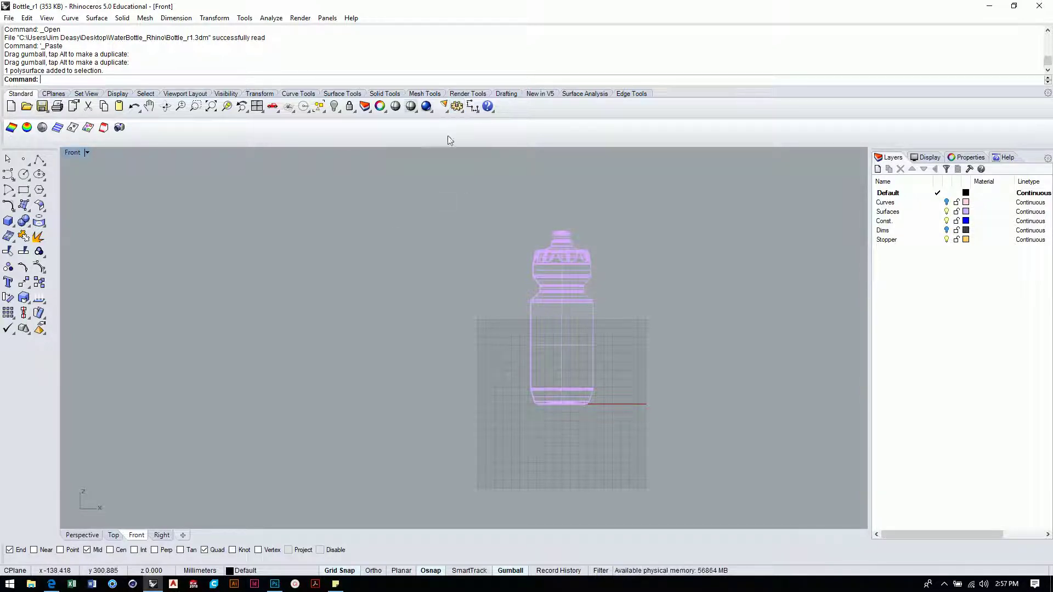
pyautogui.click(456, 108)
pyautogui.moveTo(822, 259); pyautogui.dragTo(438, 212)
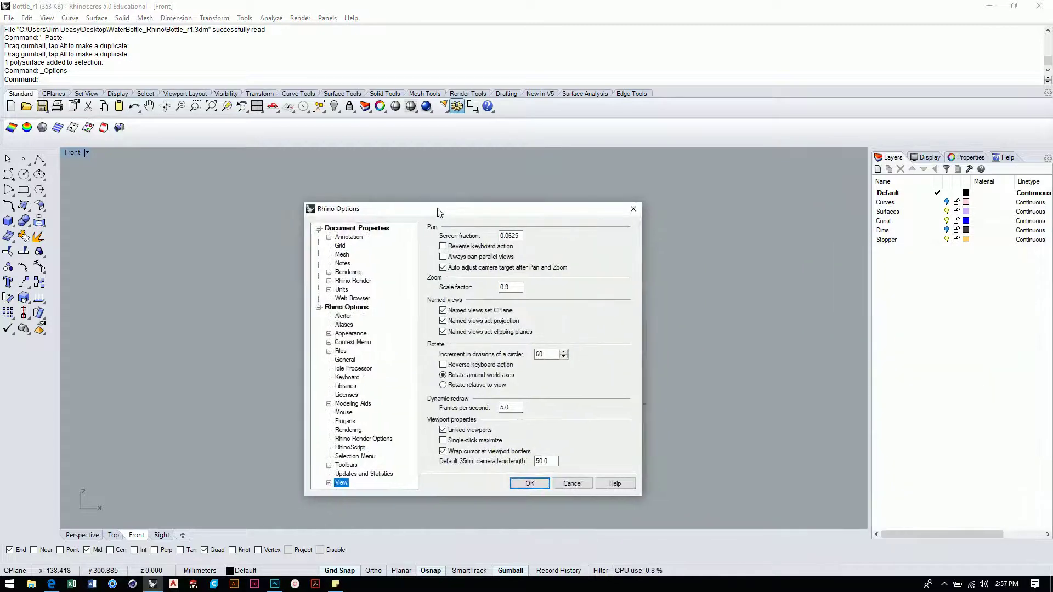
pyautogui.click(340, 246)
pyautogui.doubleClick(526, 281)
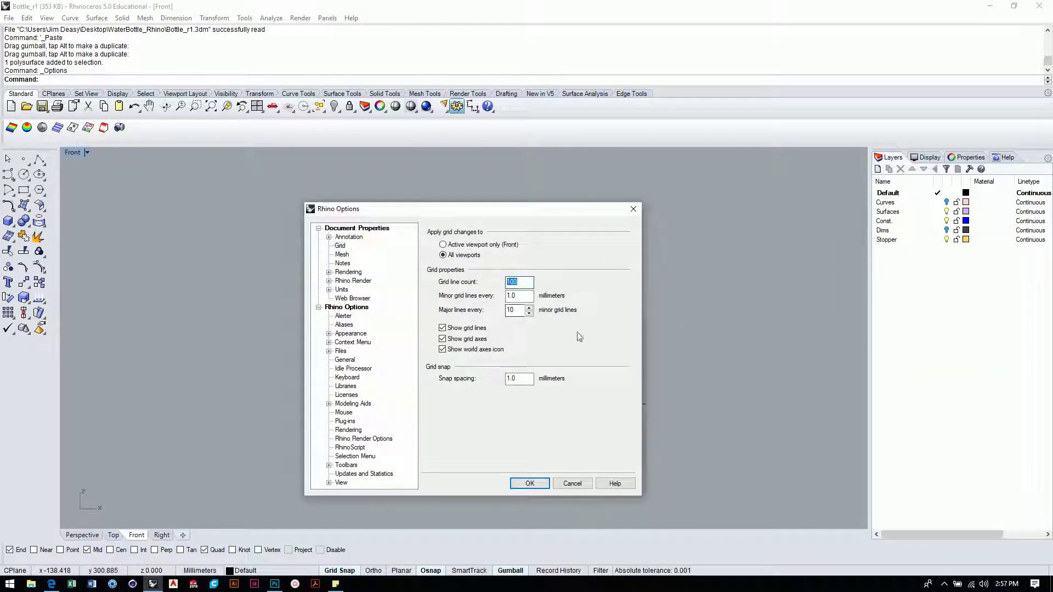
pyautogui.write('500')
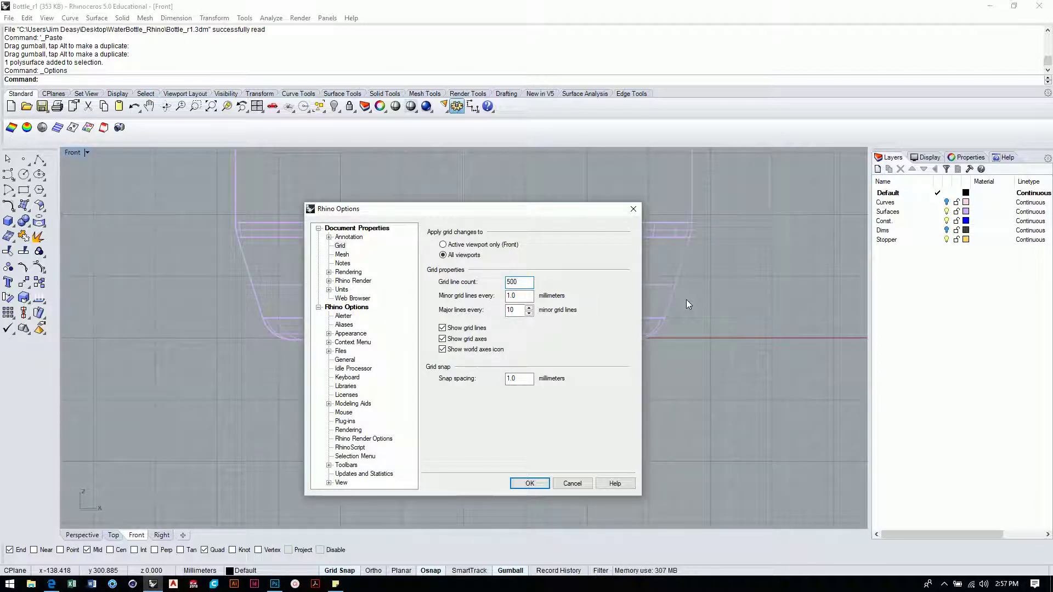
pyautogui.click(530, 483)
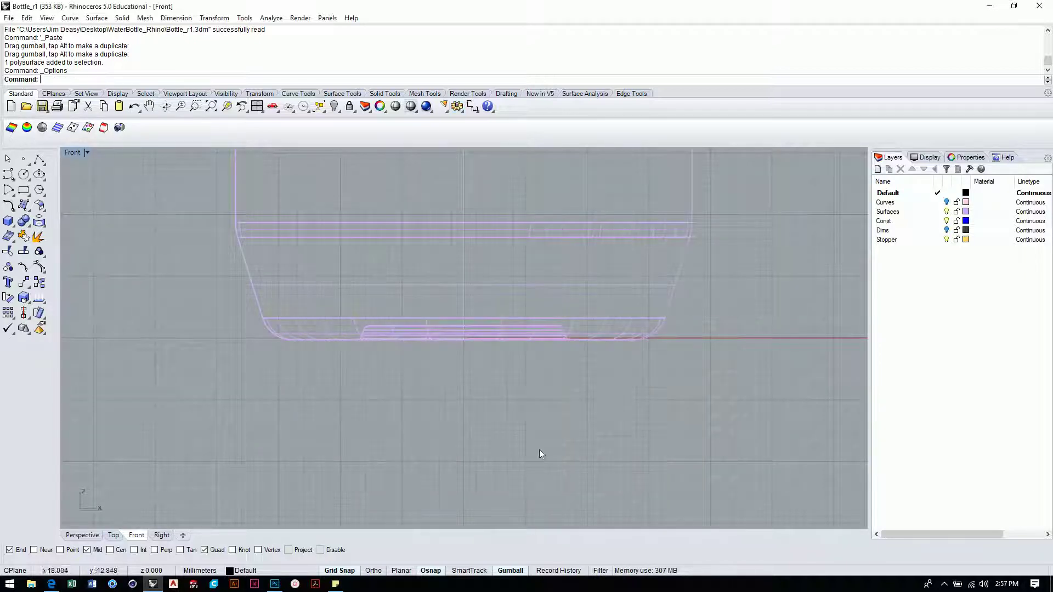
# - In the Front view, raise the cap slightly along the vertical axis to widen the gap between its rim and the bottle's collar
pyautogui.scroll(-5, 702, 287)
pyautogui.moveTo(674, 250); pyautogui.dragTo(627, 354, button='right')
pyautogui.scroll(5, 627, 354)
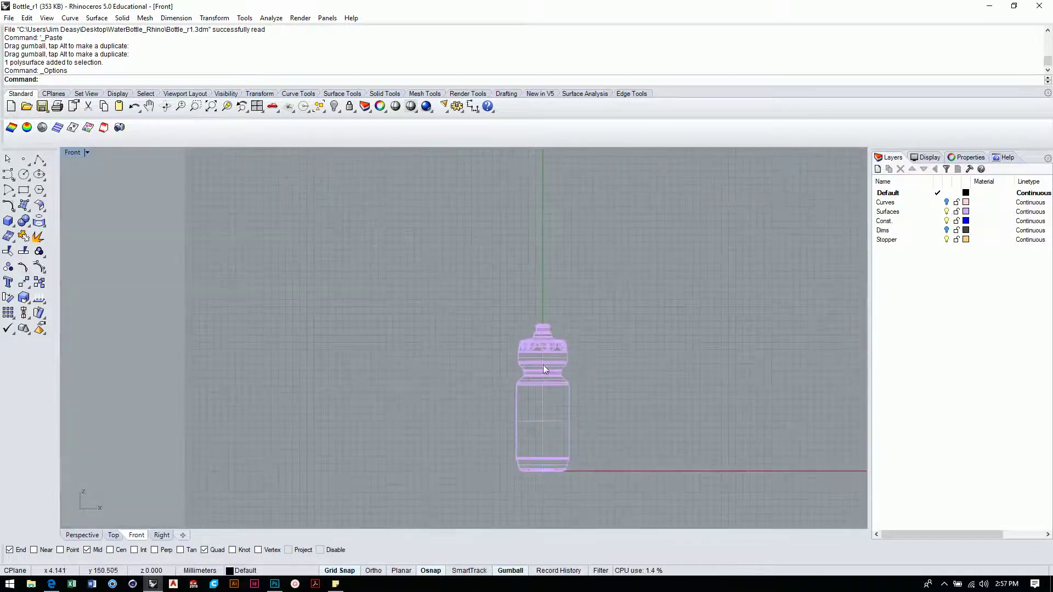
pyautogui.scroll(5, 603, 342)
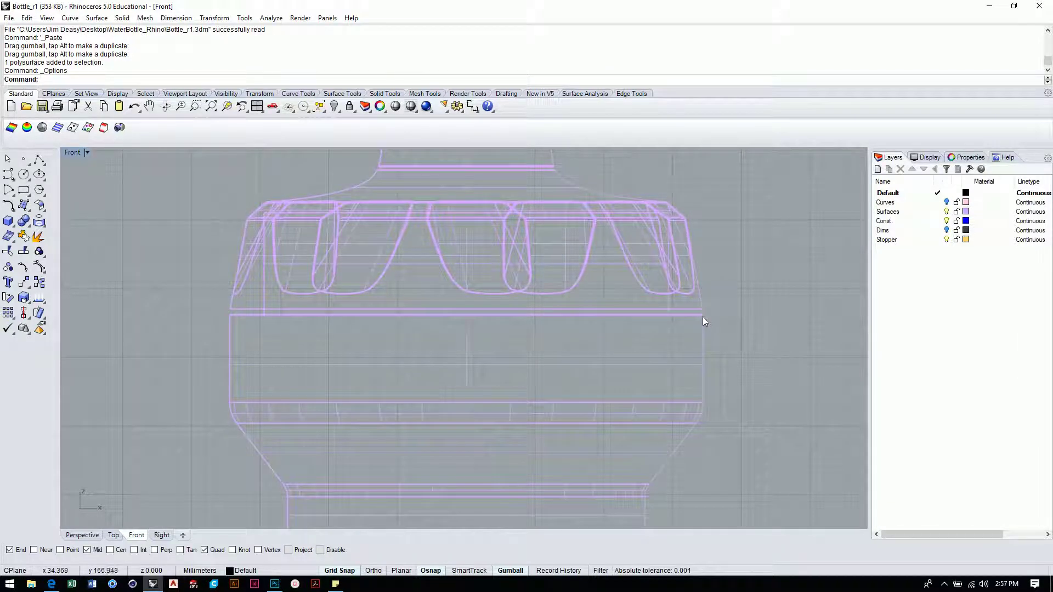
pyautogui.scroll(4, 699, 311)
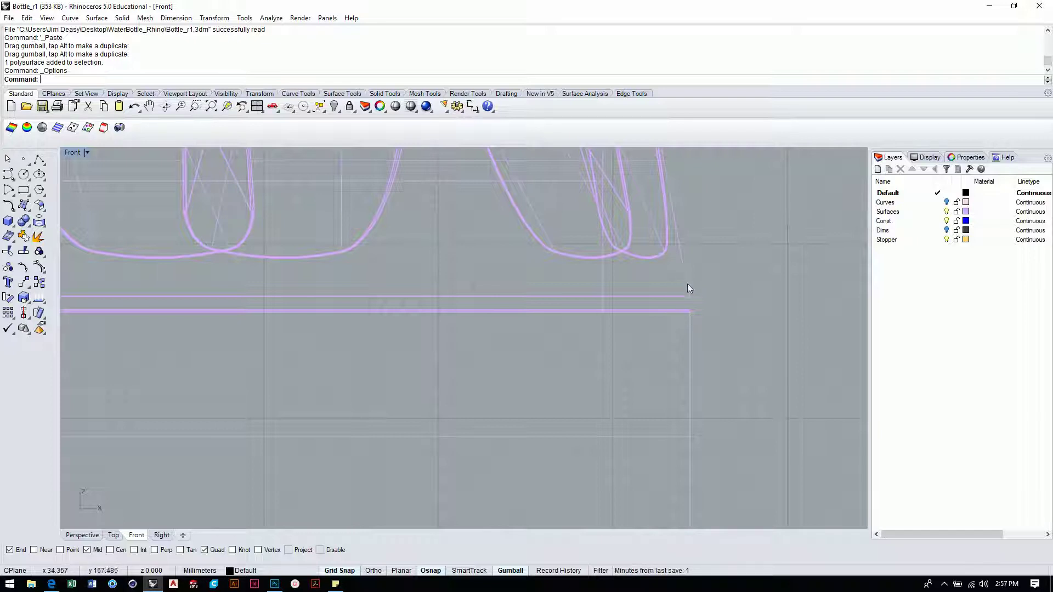
pyautogui.scroll(3, 693, 311)
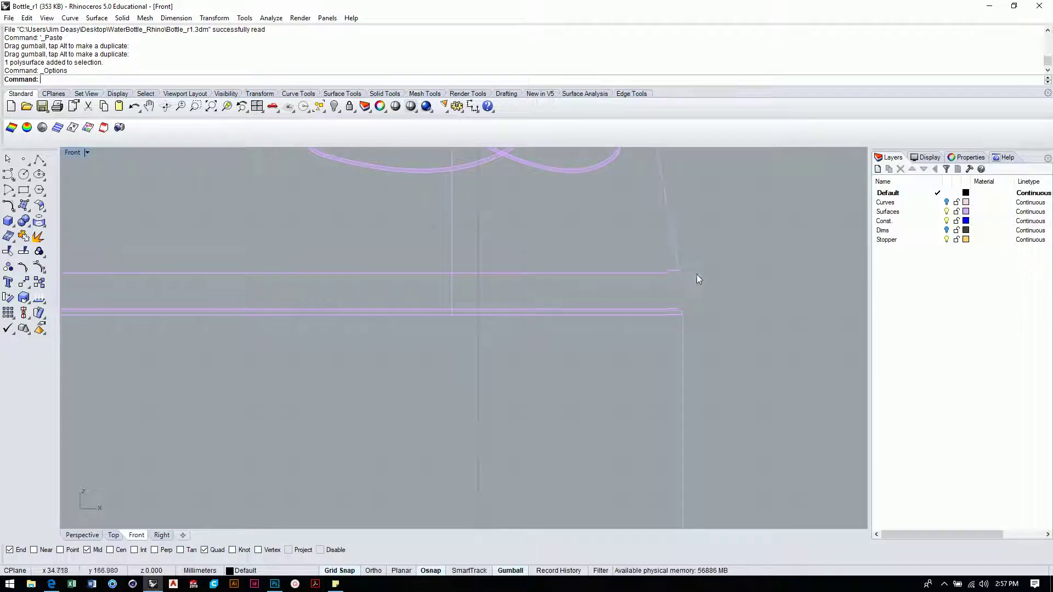
pyautogui.click(677, 278)
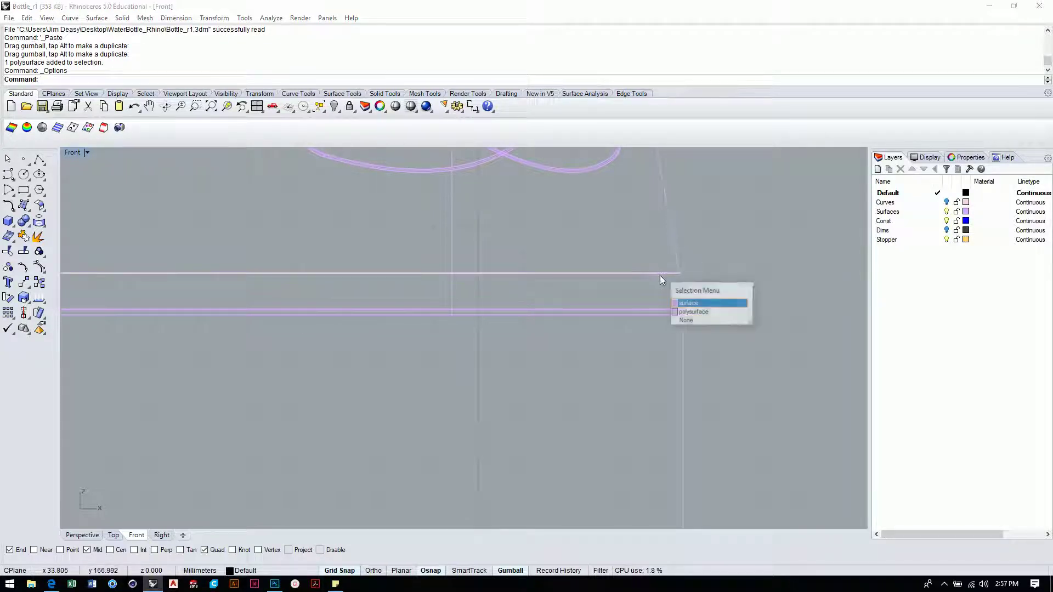
pyautogui.click(671, 256)
pyautogui.scroll(-4, 706, 254)
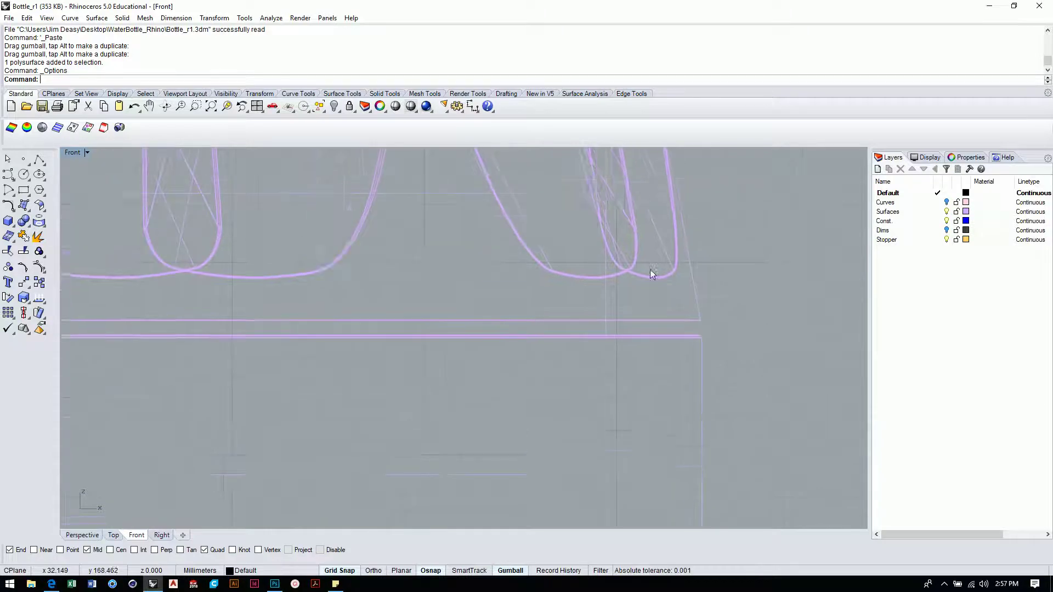
pyautogui.click(684, 307)
pyautogui.scroll(-2, 694, 369)
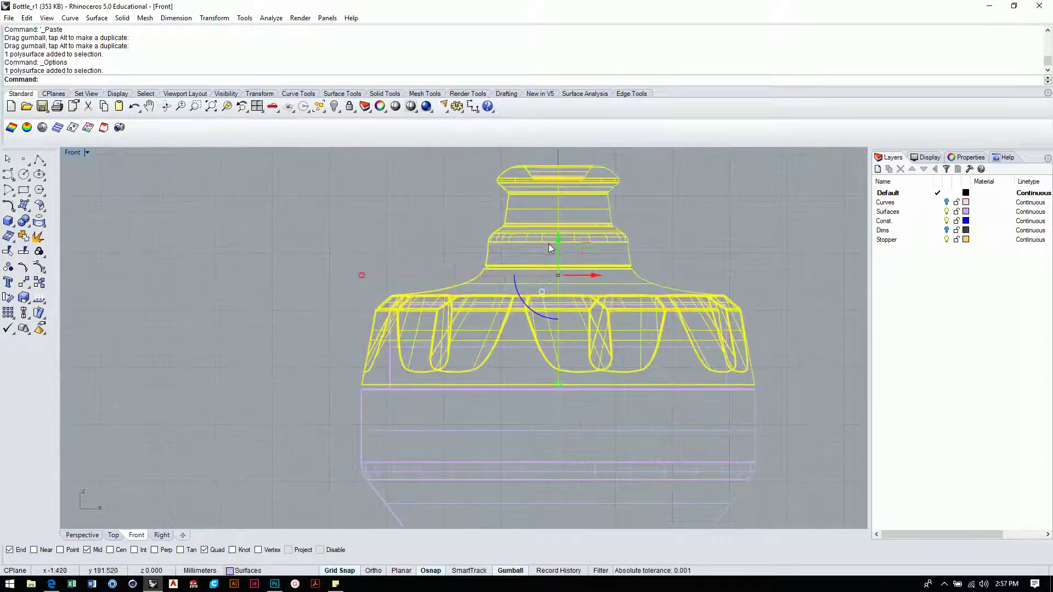
pyautogui.moveTo(557, 239); pyautogui.dragTo(557, 231)
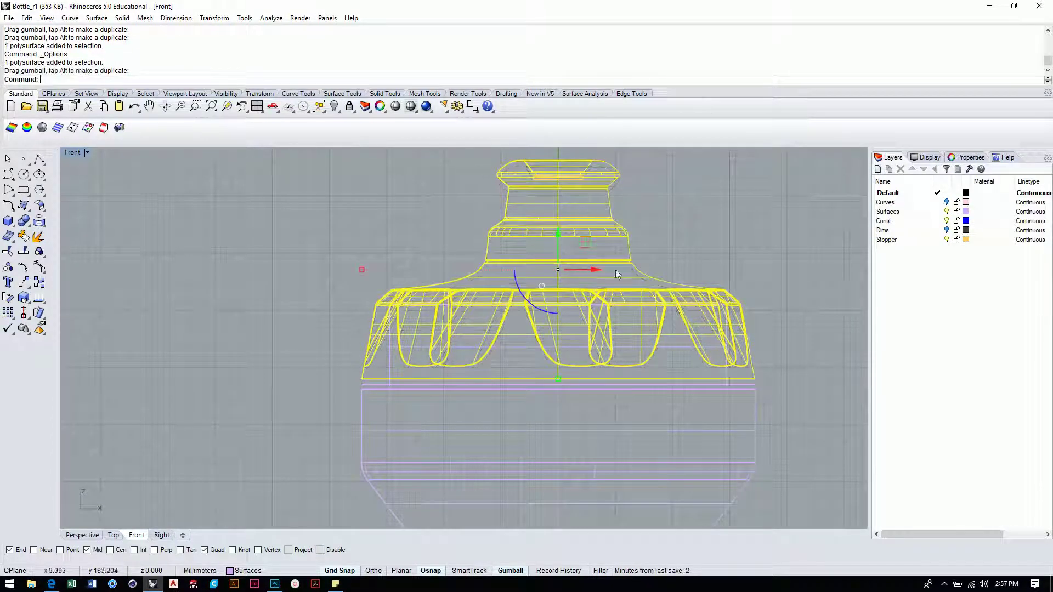
# - Raise the flat ring surface left beneath the cap until it lines up with the cap's lower rim, and deselect it
pyautogui.click(735, 386)
pyautogui.click(795, 358)
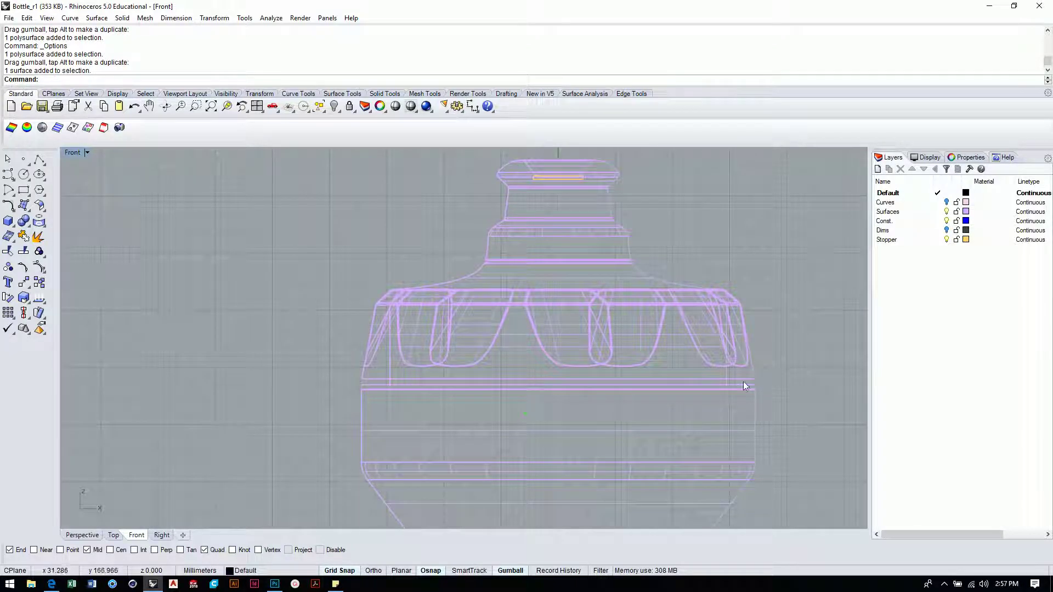
pyautogui.click(740, 385)
pyautogui.moveTo(557, 347); pyautogui.dragTo(561, 347)
pyautogui.click(784, 361)
pyautogui.scroll(5, 730, 370)
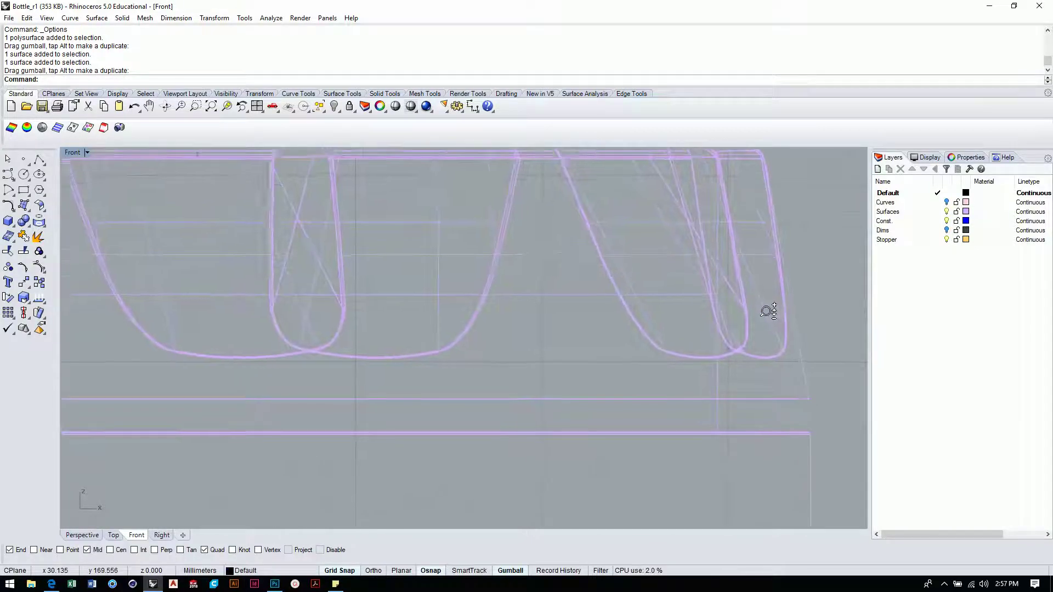
pyautogui.scroll(-6, 767, 311)
pyautogui.scroll(2, 741, 365)
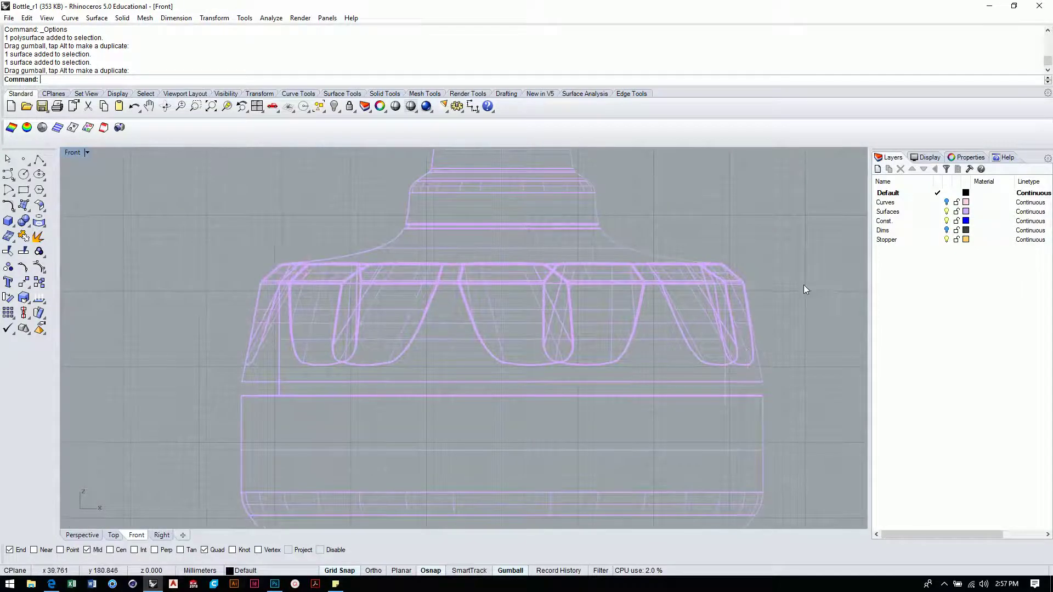
# - Show the whole bottle in the Perspective view, trying the Shaded display mode before setting it to Rendered
pyautogui.click(598, 210)
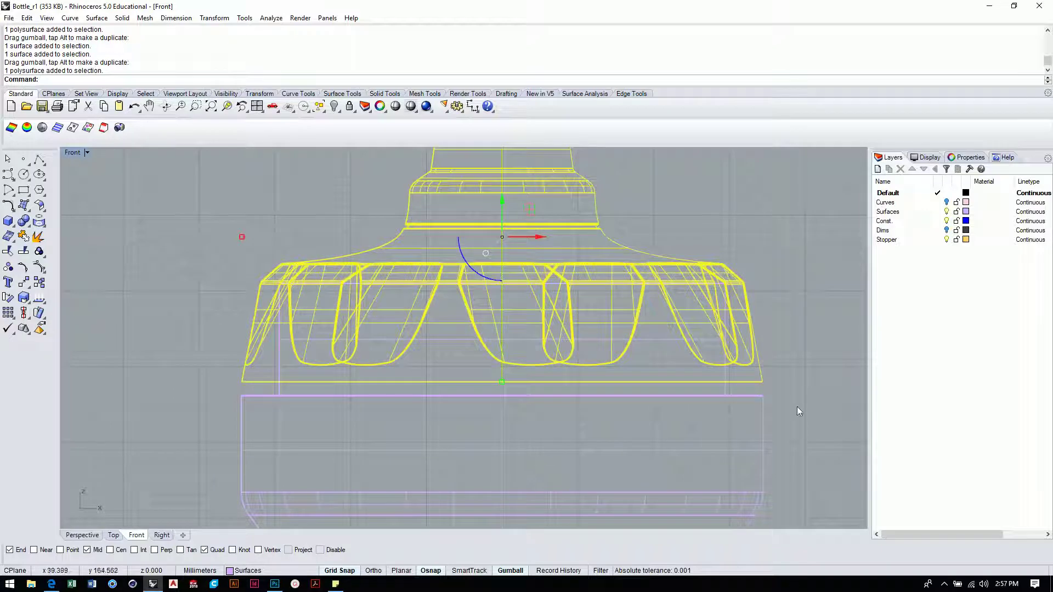
pyautogui.click(741, 386)
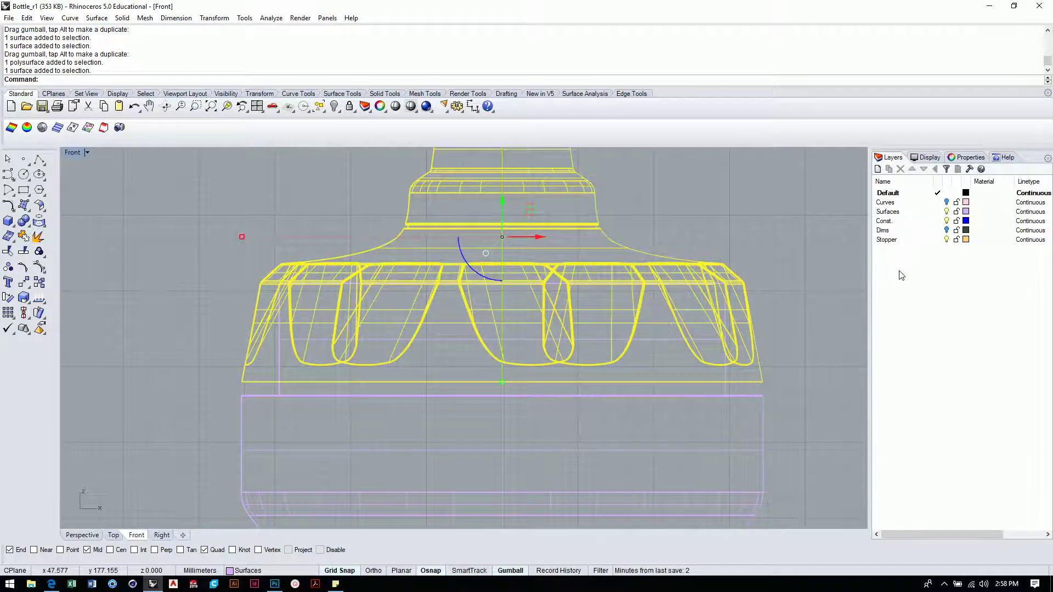
pyautogui.scroll(-5, 669, 390)
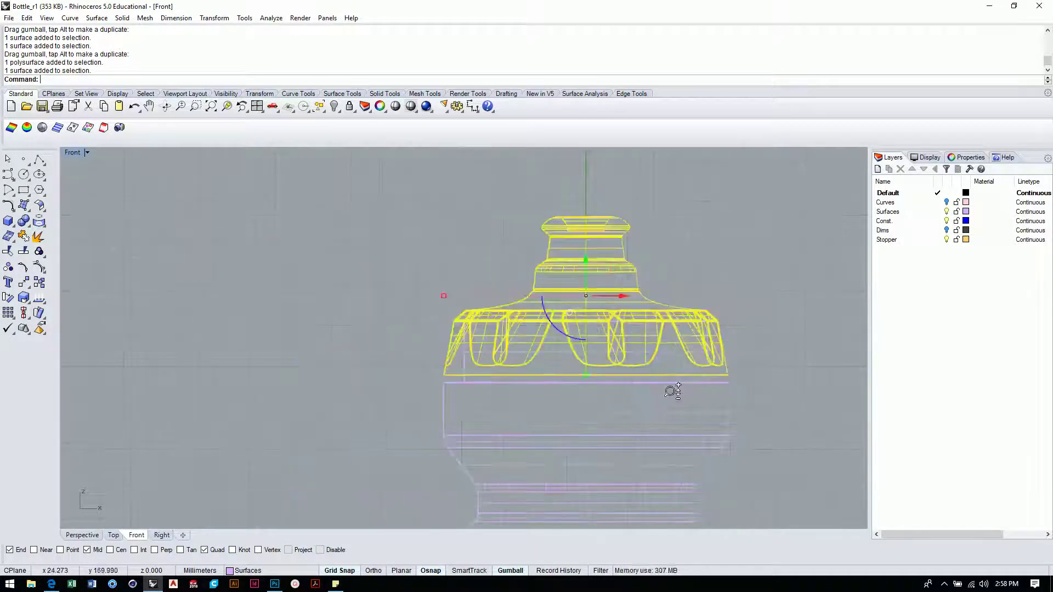
pyautogui.click(84, 535)
pyautogui.click(104, 152)
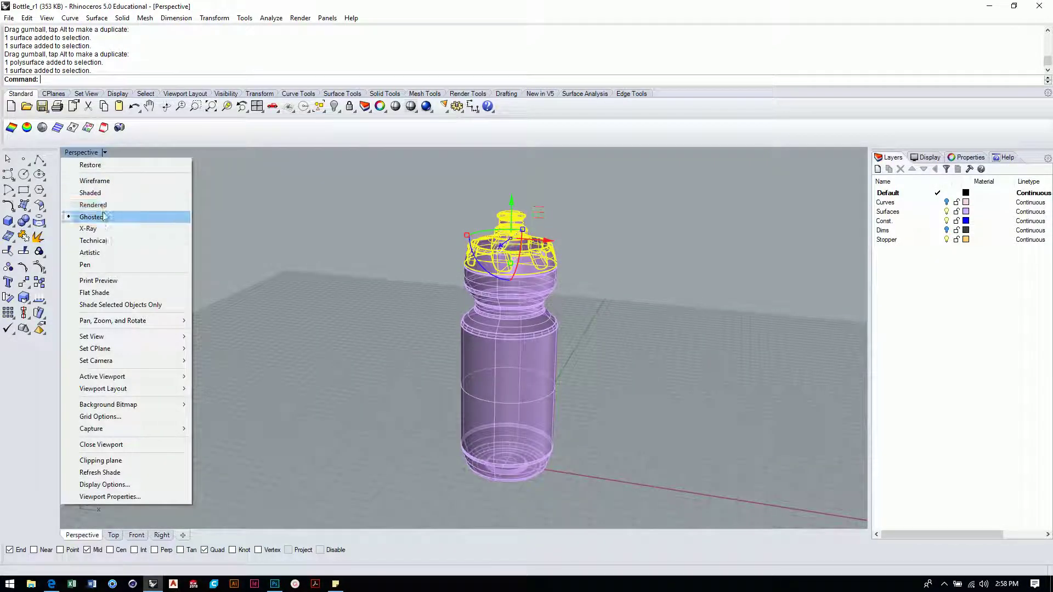
pyautogui.click(100, 193)
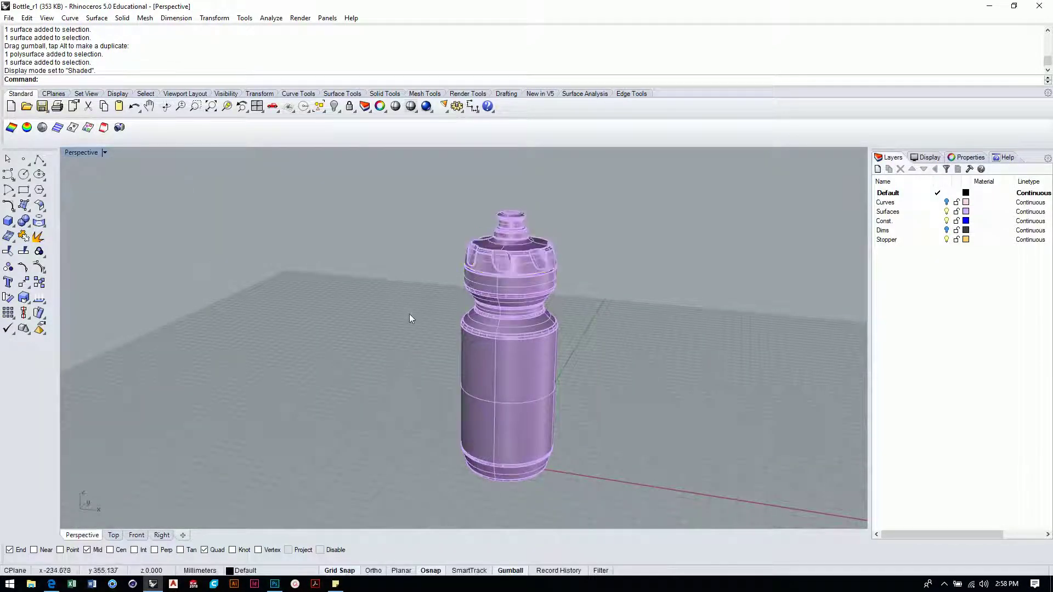
pyautogui.click(104, 153)
pyautogui.click(109, 202)
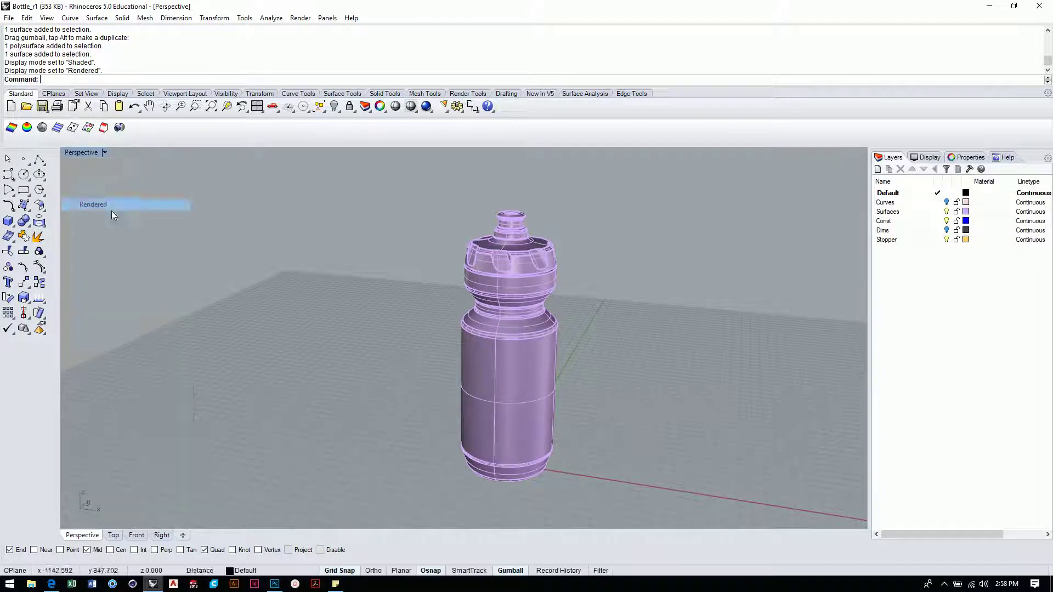
# - Examine the rendered cap up close, checking the gap above the collar and the grip recesses around its side
pyautogui.moveTo(354, 296); pyautogui.dragTo(404, 305, button='right')
pyautogui.scroll(5, 416, 313)
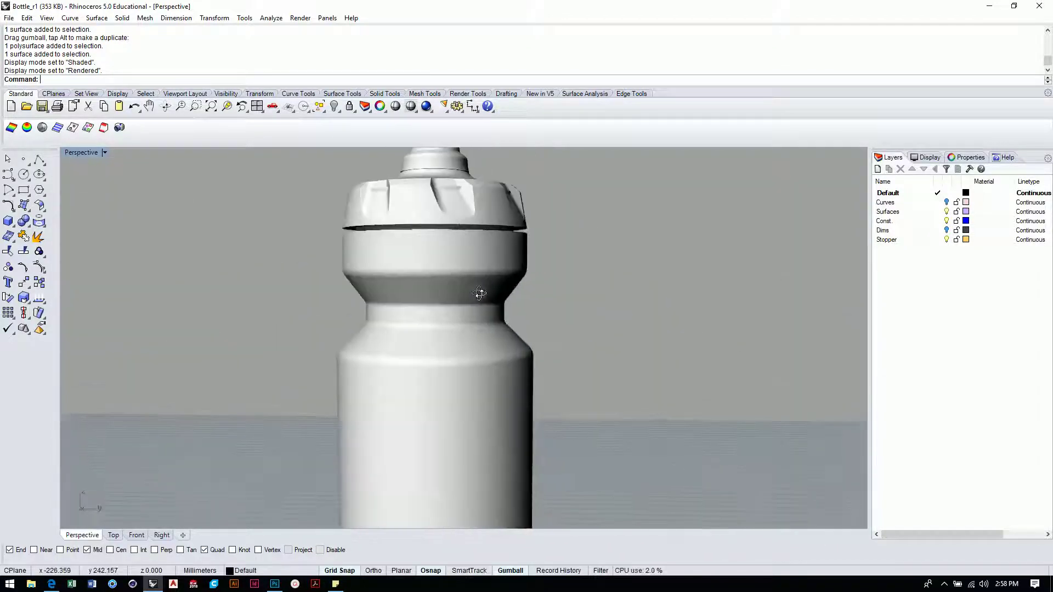
pyautogui.scroll(-2, 433, 319)
pyautogui.moveTo(433, 318); pyautogui.dragTo(529, 304, button='right')
pyautogui.scroll(5, 530, 304)
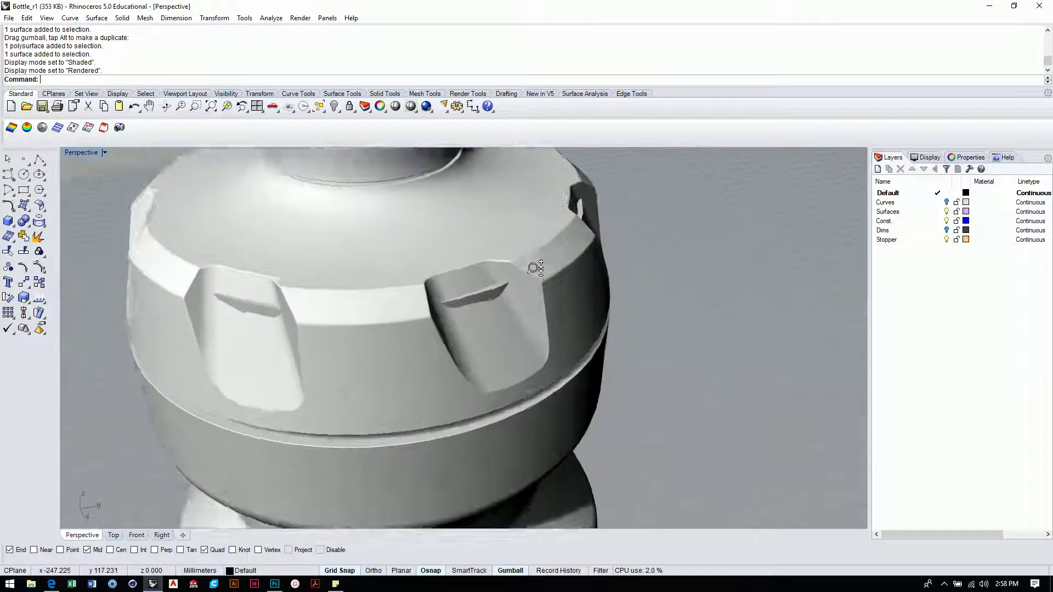
pyautogui.keyDown('shift'); pyautogui.moveTo(537, 263); pyautogui.dragTo(593, 358, button='right'); pyautogui.keyUp('shift')
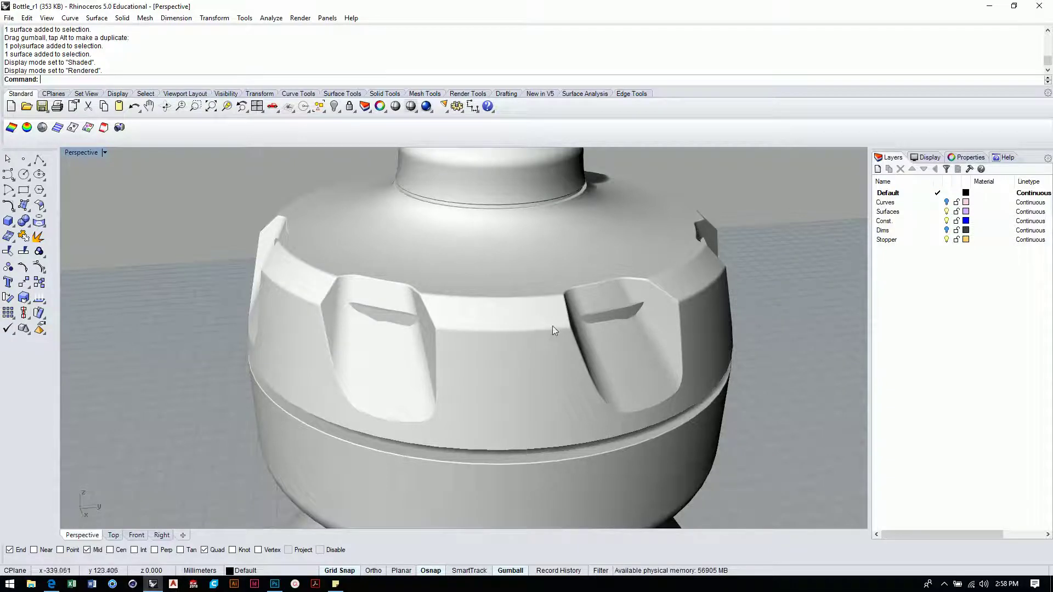
pyautogui.moveTo(552, 326); pyautogui.dragTo(629, 342, button='right')
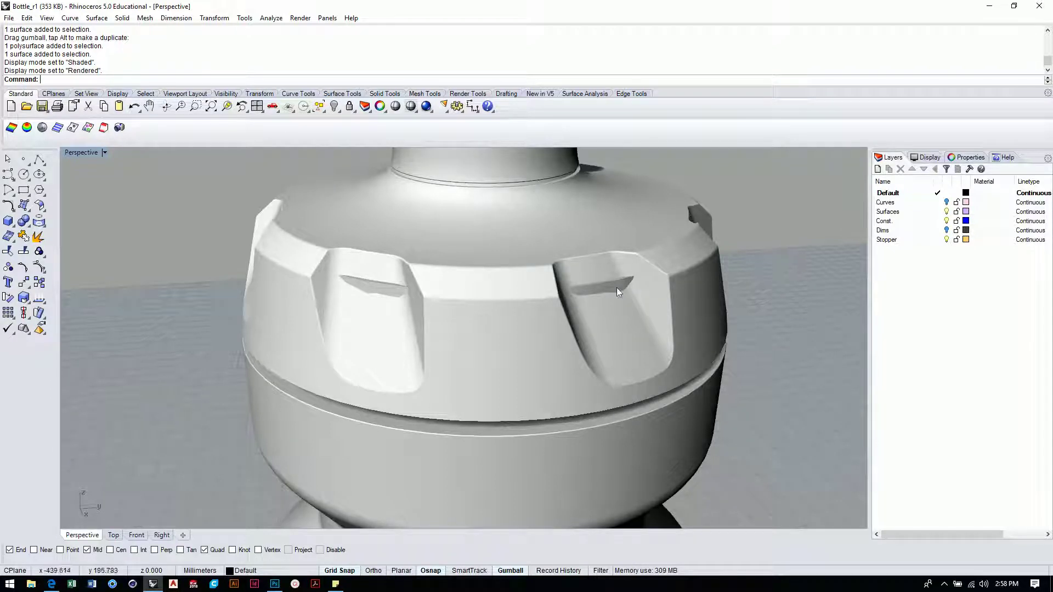
# - Create a new layer named Cap and deselect the cap
pyautogui.click(617, 207)
pyautogui.rightClick(912, 268)
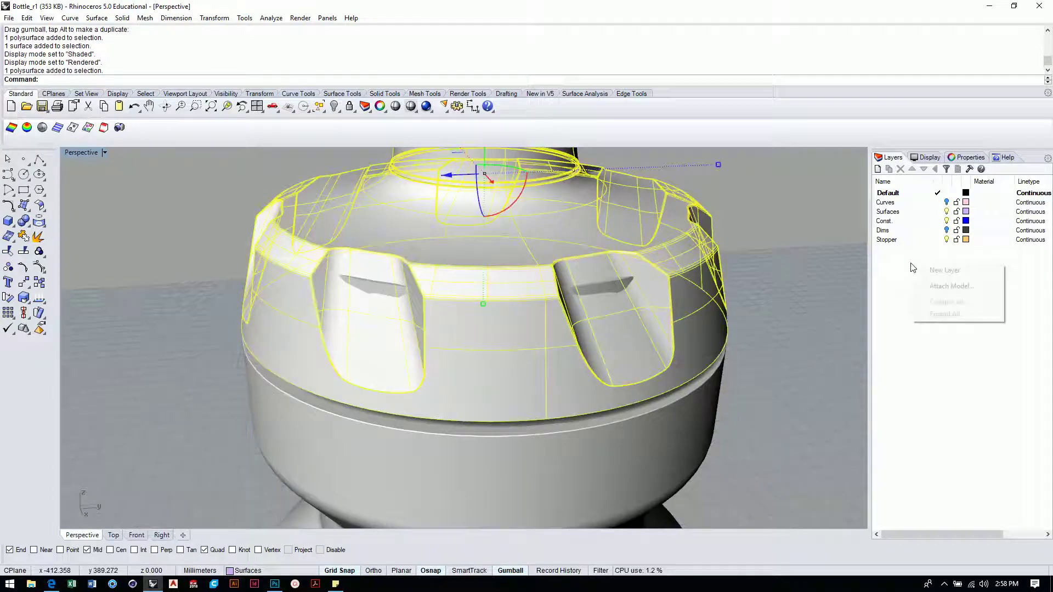
pyautogui.click(952, 272)
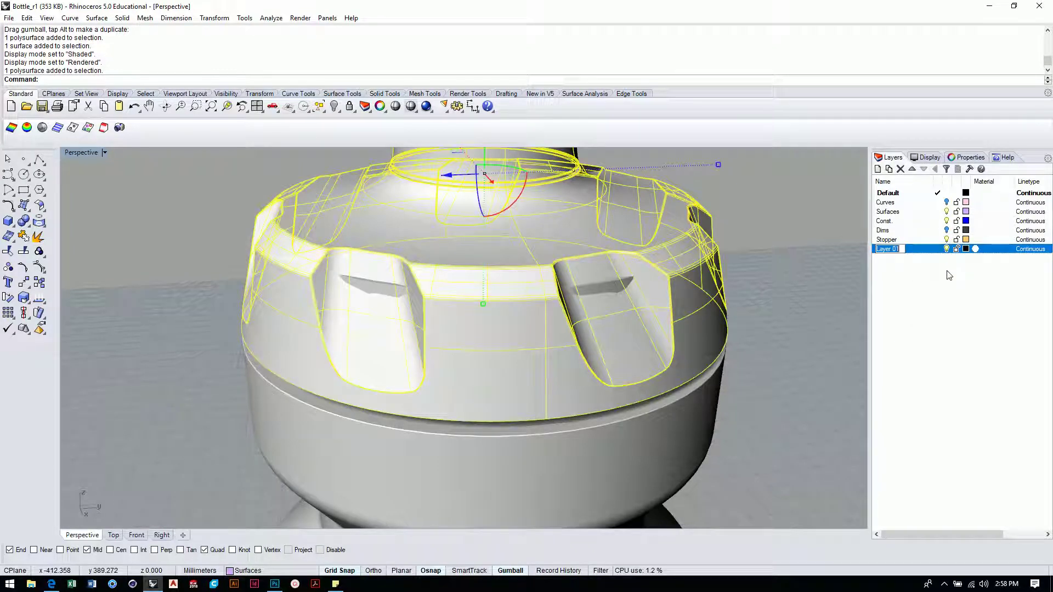
pyautogui.write('Cap')
pyautogui.press('Return')
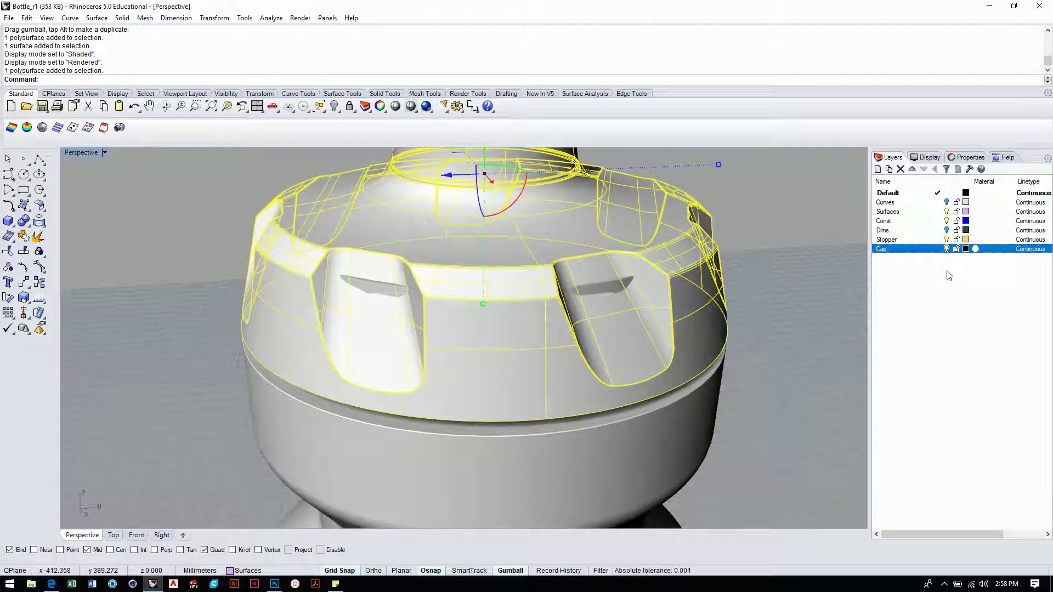
pyautogui.click(949, 276)
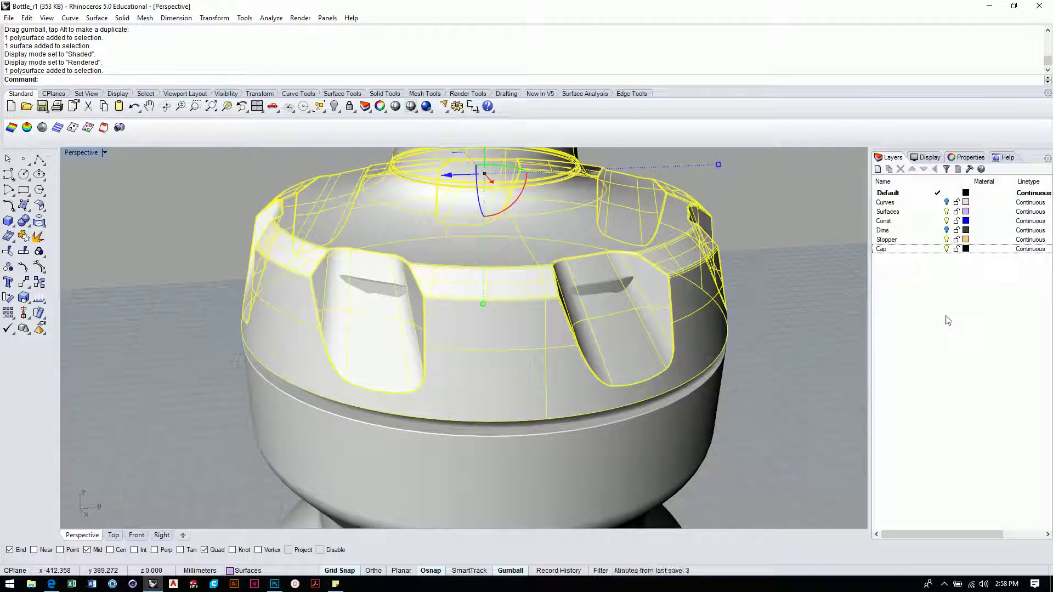
pyautogui.click(821, 307)
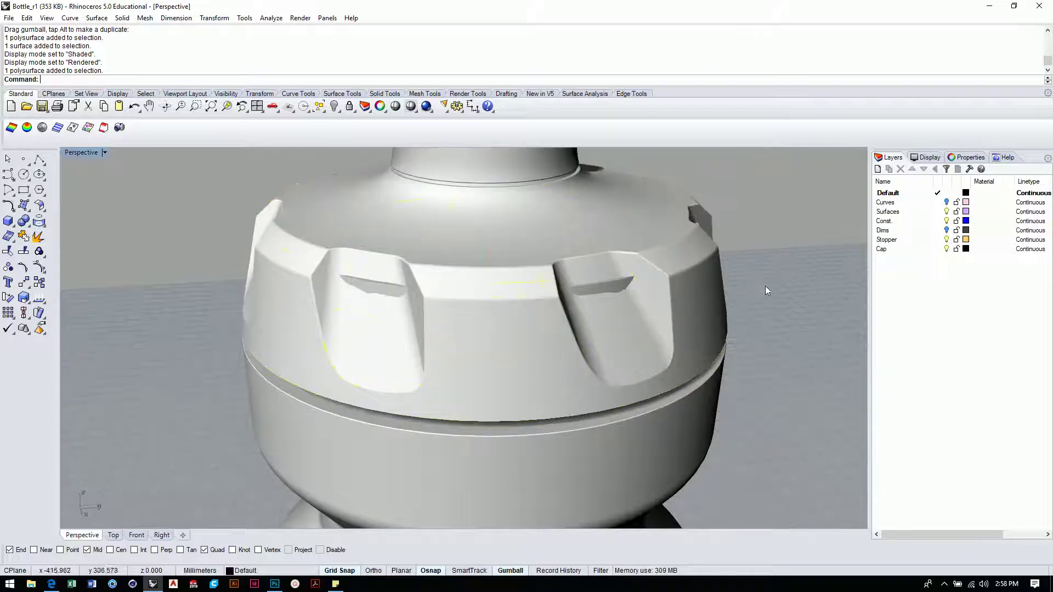
# - Move the cap polysurface onto the Cap layer and hide that layer to expose the parts beneath it
pyautogui.click(619, 209)
pyautogui.rightClick(900, 248)
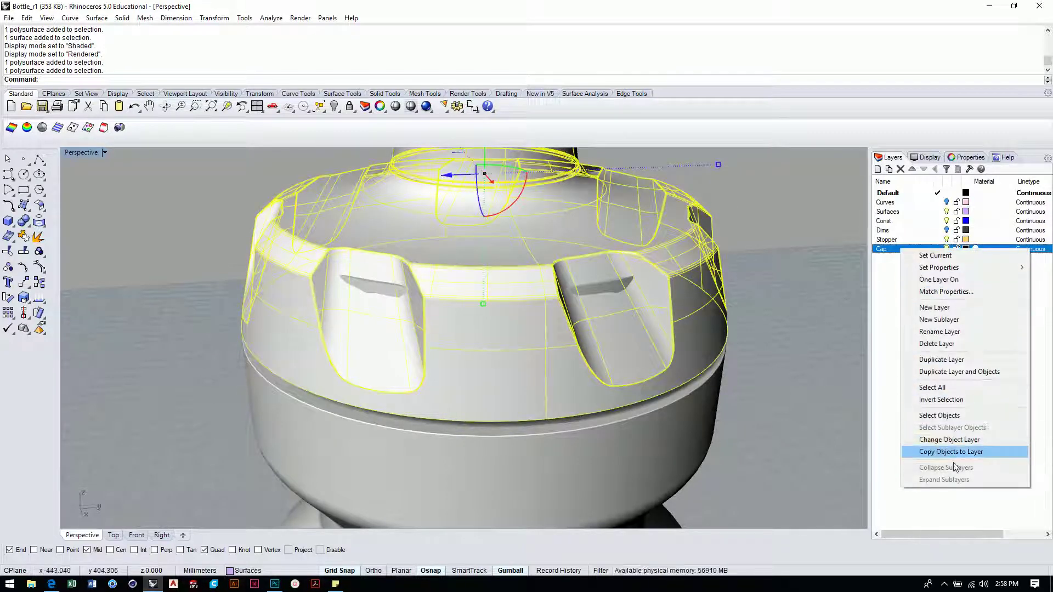
pyautogui.click(957, 439)
pyautogui.click(946, 249)
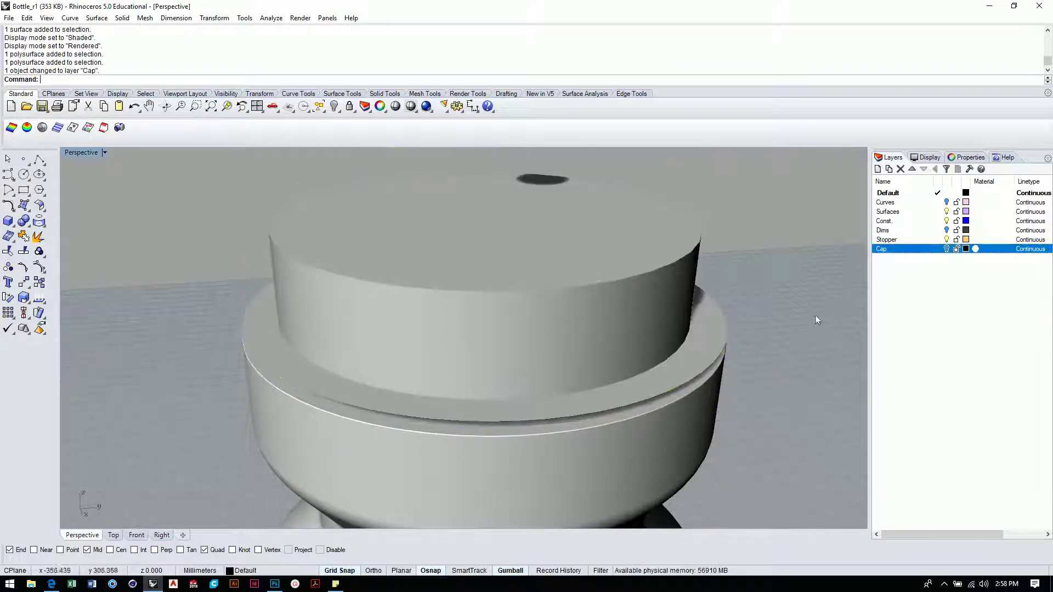
pyautogui.scroll(-2, 757, 313)
pyautogui.moveTo(758, 312); pyautogui.dragTo(672, 329, button='right')
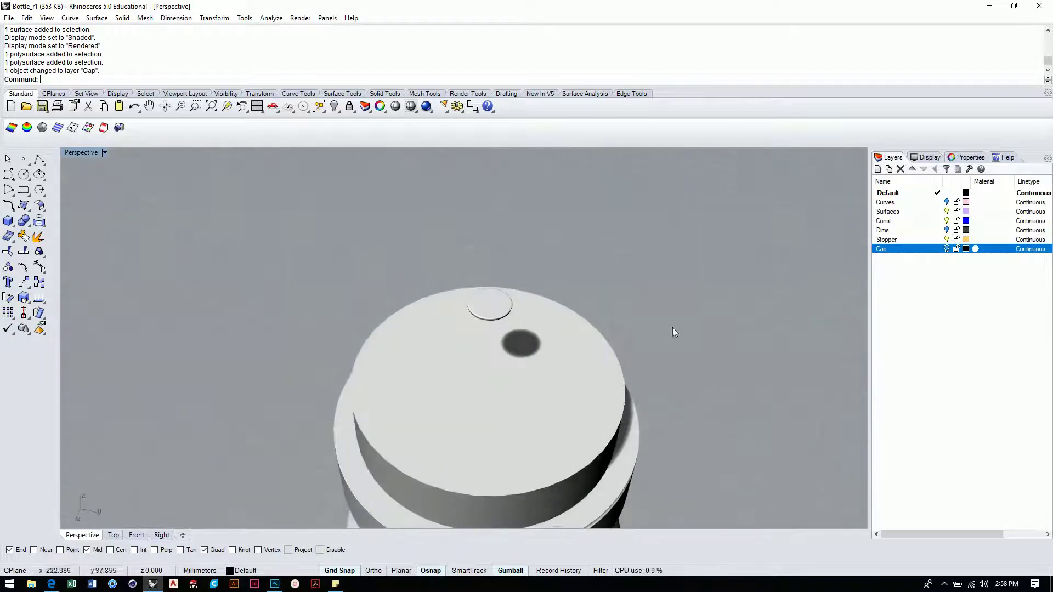
# - Move the small round surface above the neck and the ring surface around the neck onto the Cap layer
pyautogui.click(485, 311)
pyautogui.rightClick(902, 249)
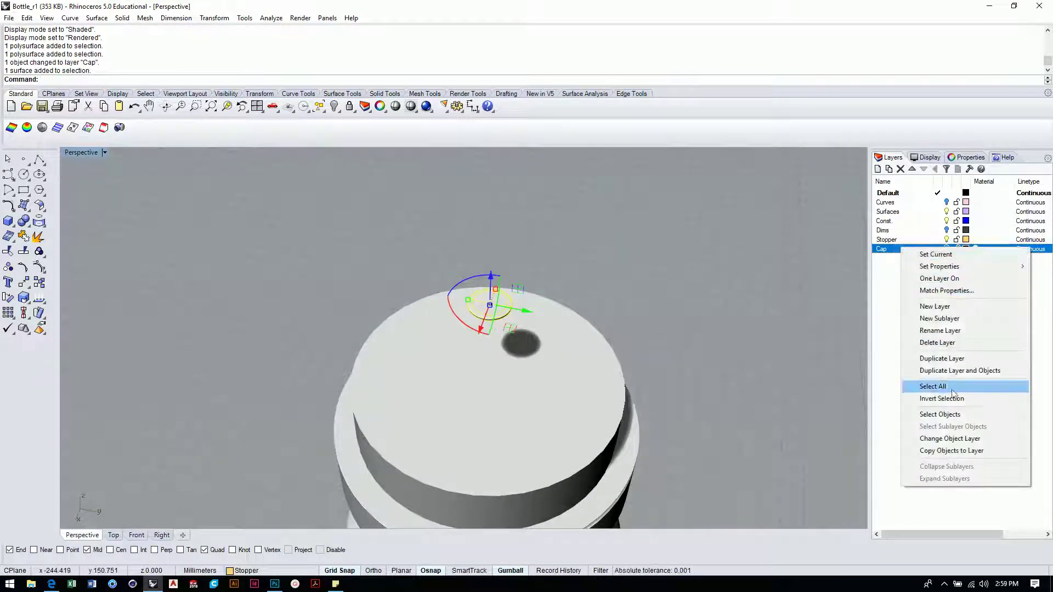
pyautogui.click(957, 438)
pyautogui.moveTo(685, 329); pyautogui.dragTo(637, 345, button='right')
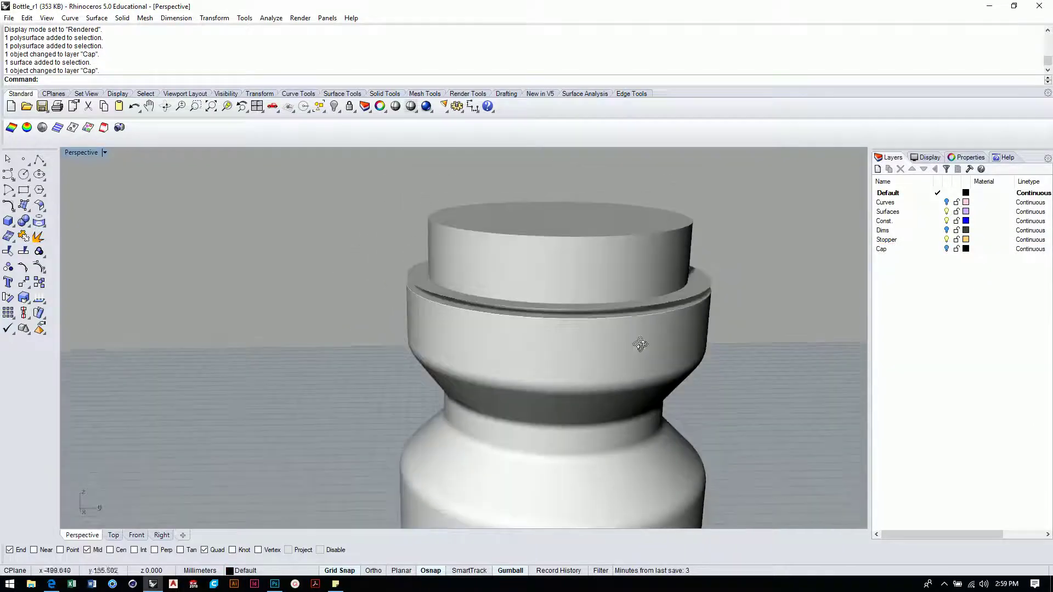
pyautogui.click(711, 281)
pyautogui.rightClick(887, 250)
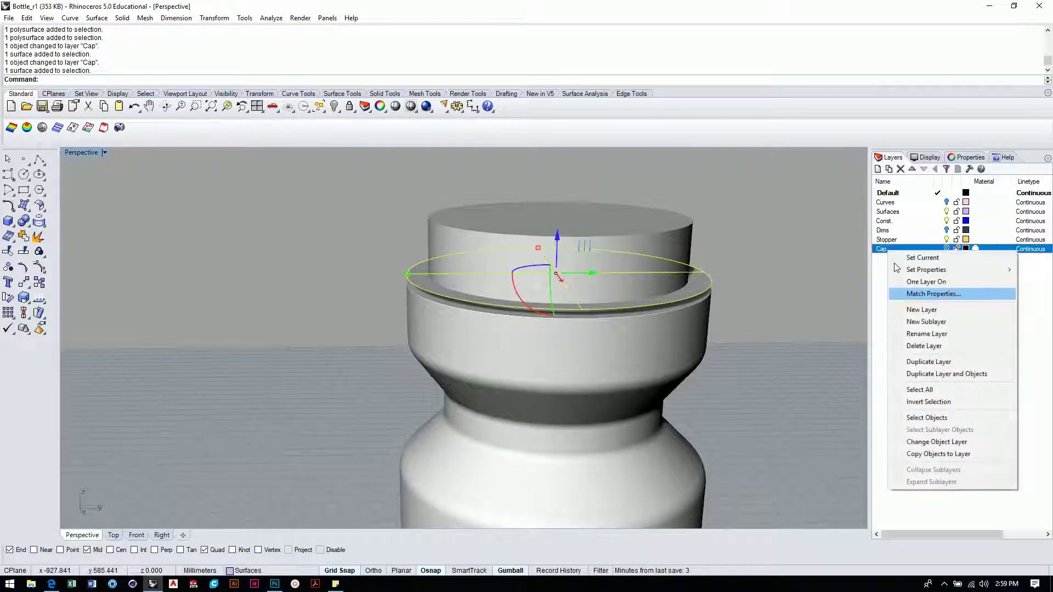
pyautogui.click(943, 437)
pyautogui.moveTo(762, 294); pyautogui.dragTo(695, 329, button='right')
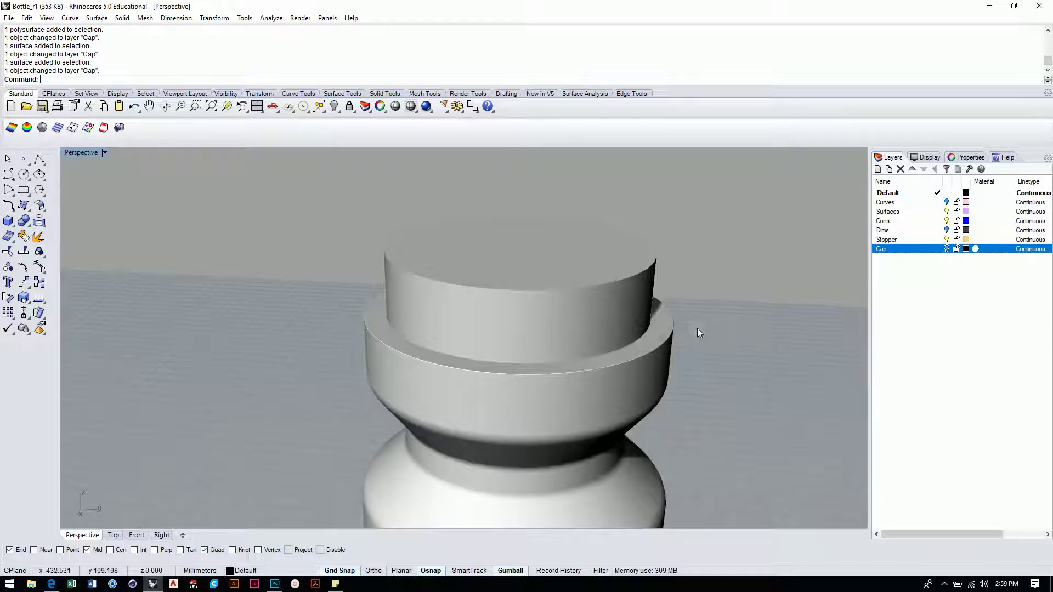
# - Show the Cap layer again and set the Perspective view to the Ghosted display mode
pyautogui.click(946, 249)
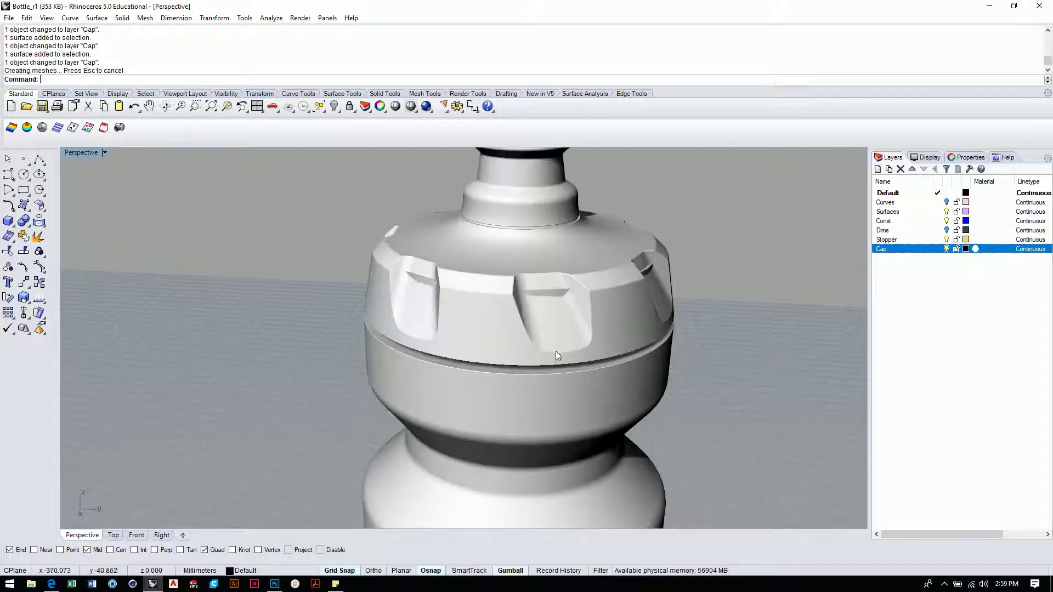
pyautogui.click(104, 154)
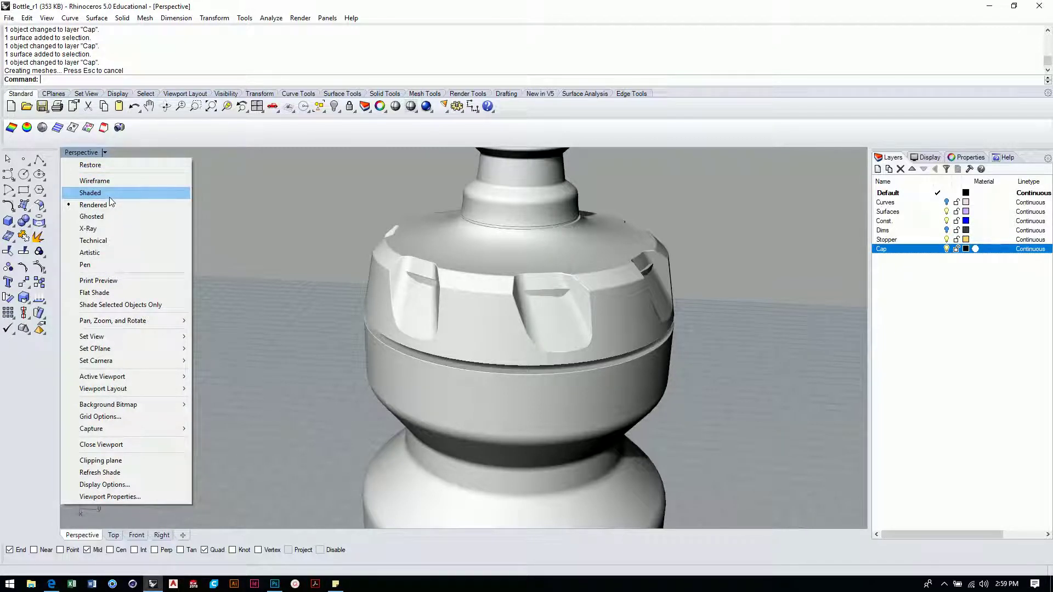
pyautogui.click(105, 216)
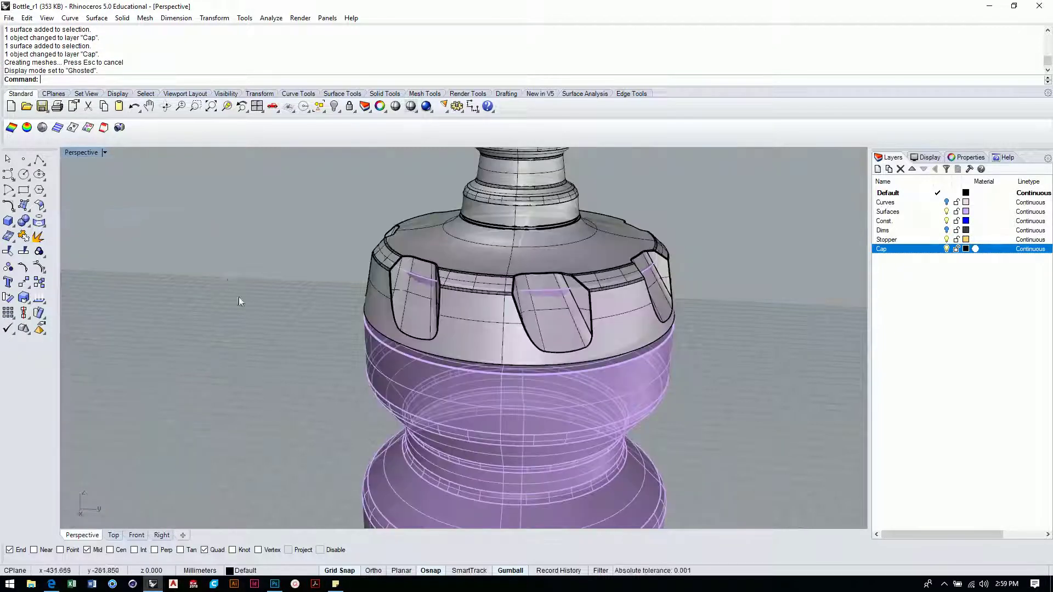
# - Hide the Cap layer and draw a horizontal polyline in the Front view across the bottle neck at height 177, extending past both sides
pyautogui.click(136, 536)
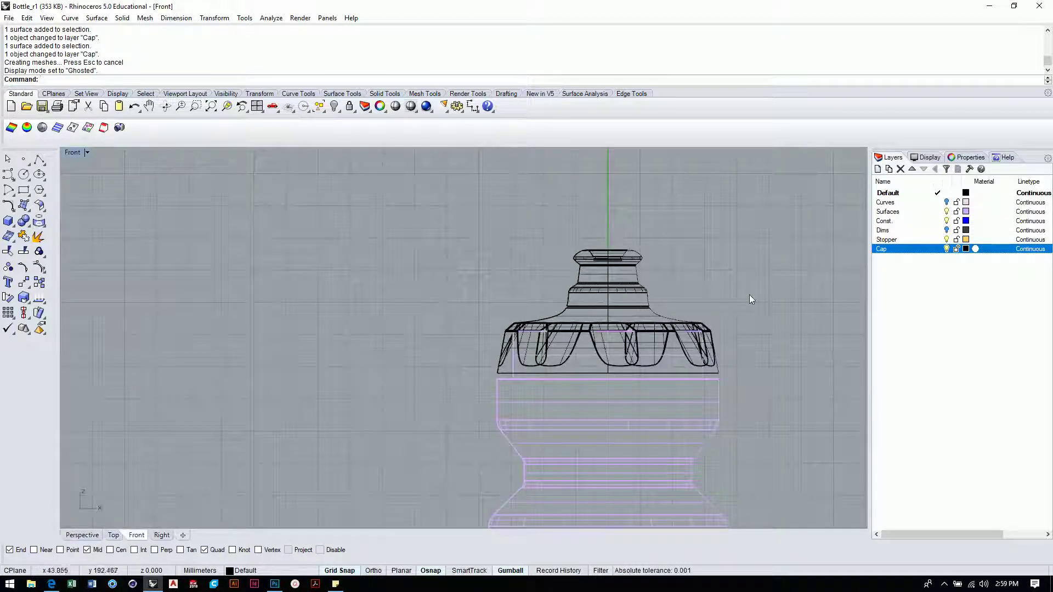
pyautogui.scroll(8, 735, 340)
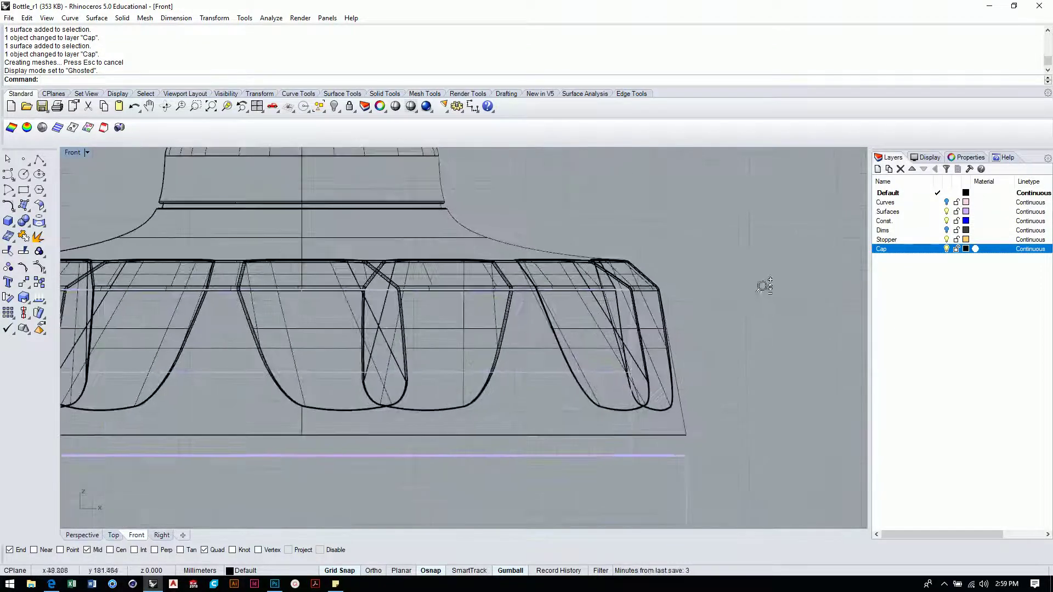
pyautogui.moveTo(764, 286); pyautogui.dragTo(824, 299, button='right')
pyautogui.scroll(-1, 756, 299)
pyautogui.moveTo(755, 300); pyautogui.dragTo(787, 311, button='right')
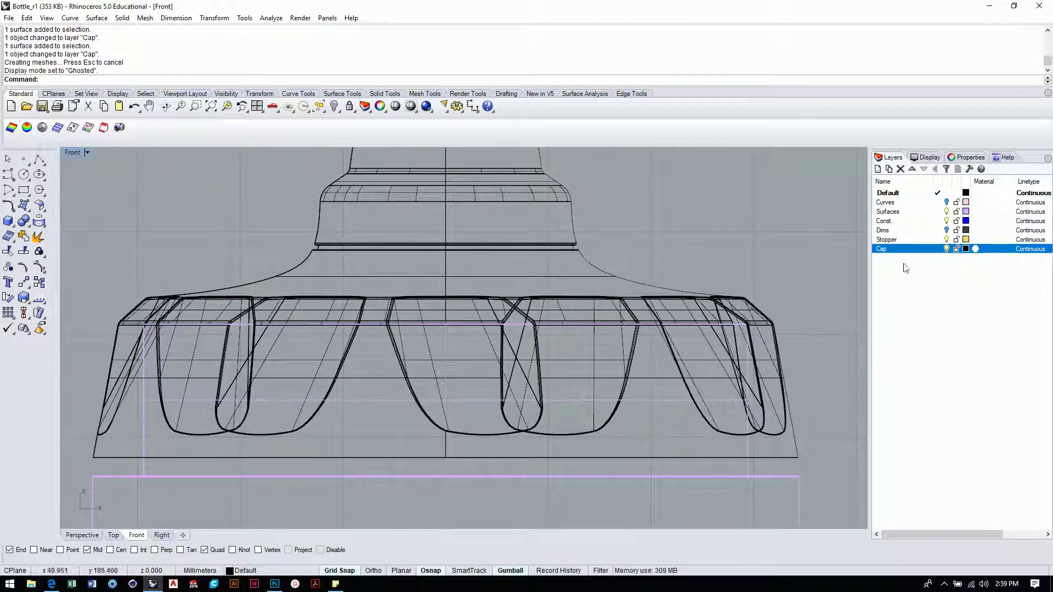
pyautogui.click(945, 248)
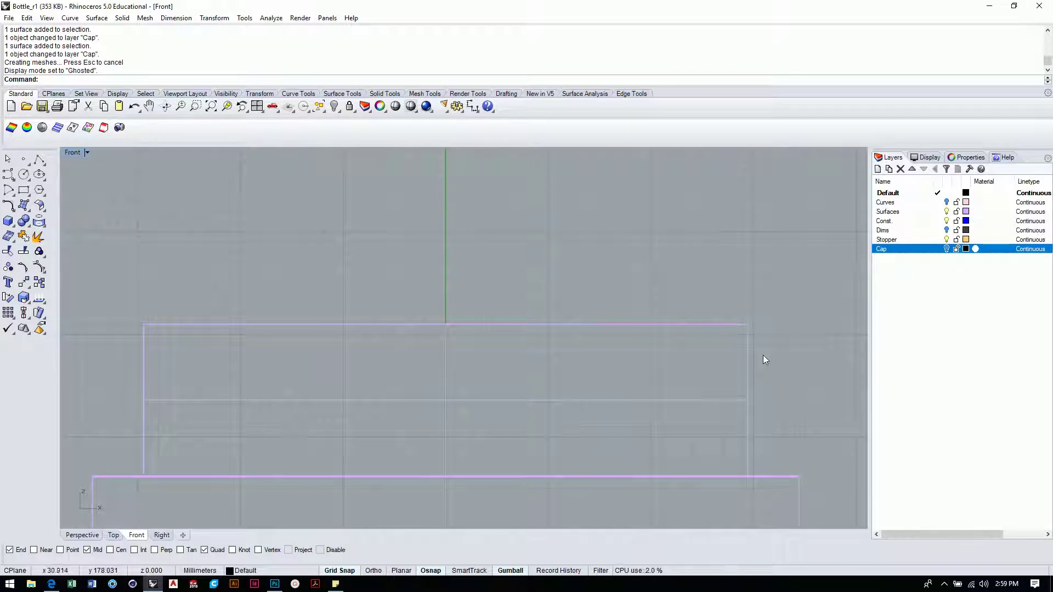
pyautogui.click(738, 389)
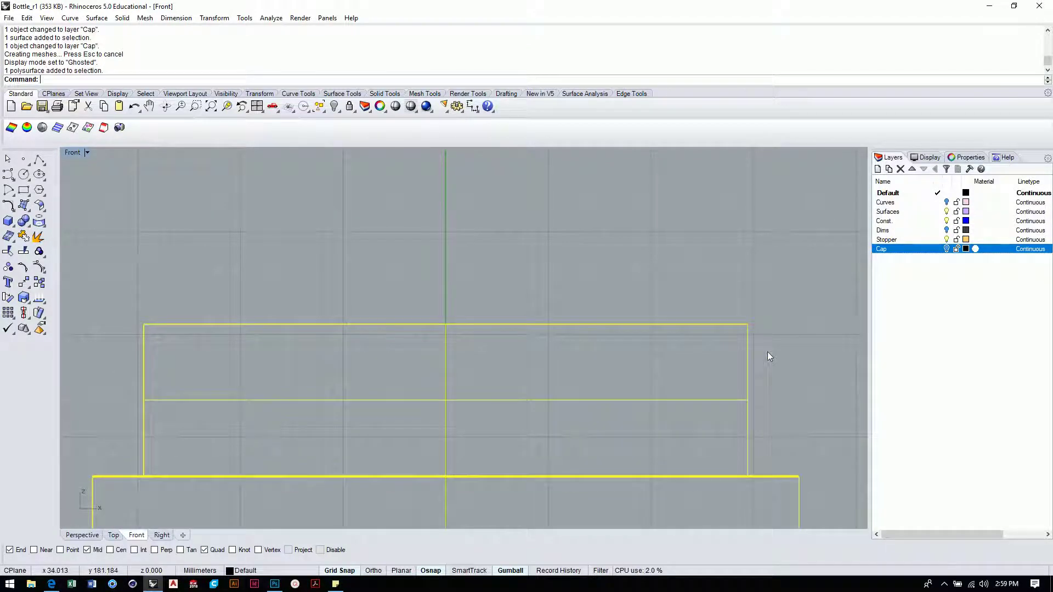
pyautogui.click(837, 295)
pyautogui.click(39, 160)
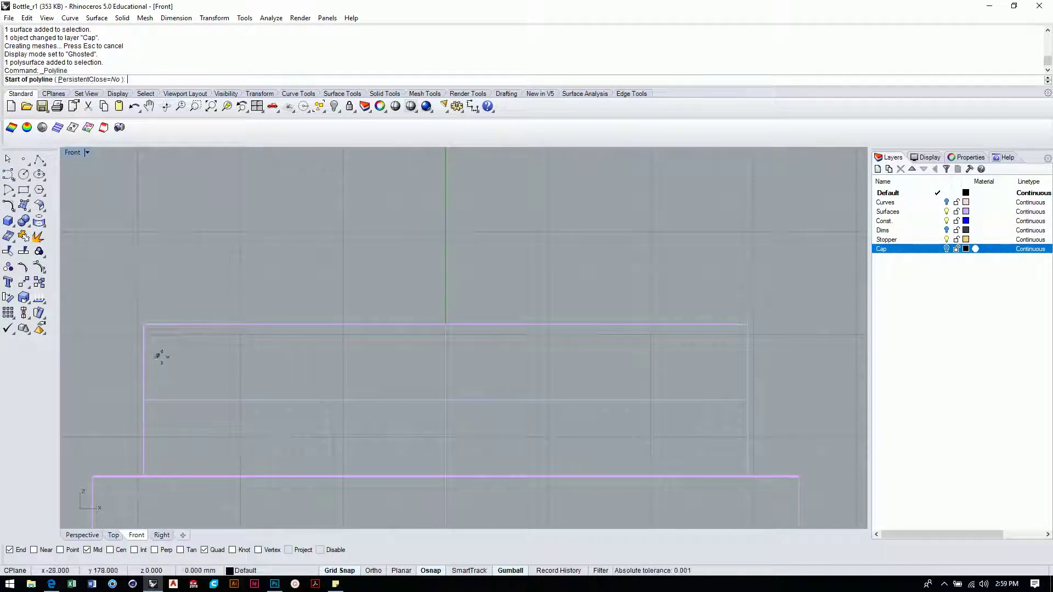
pyautogui.click(128, 364)
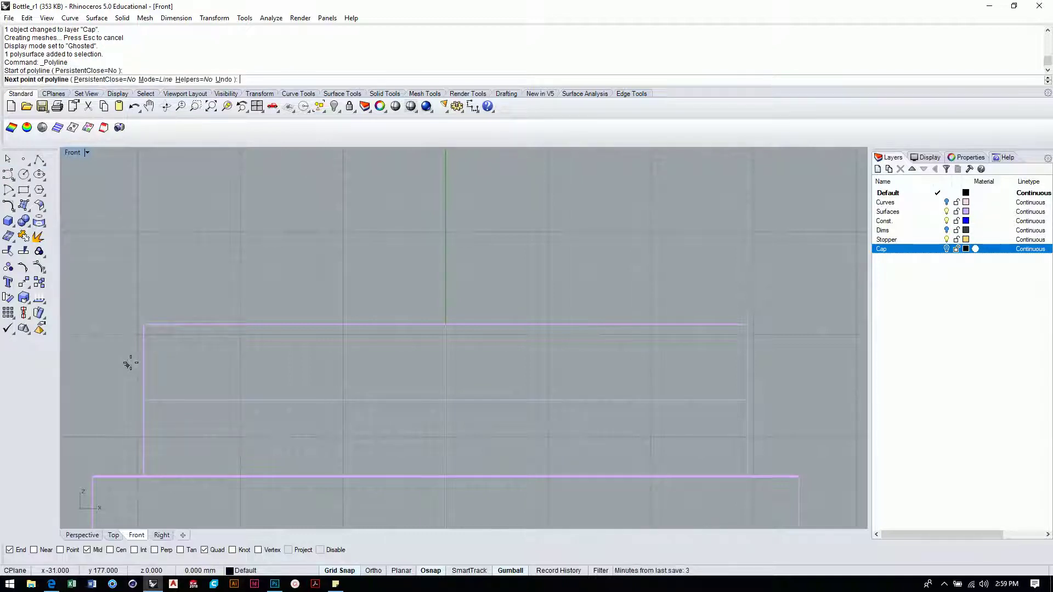
pyautogui.click(763, 365)
pyautogui.press('Return')
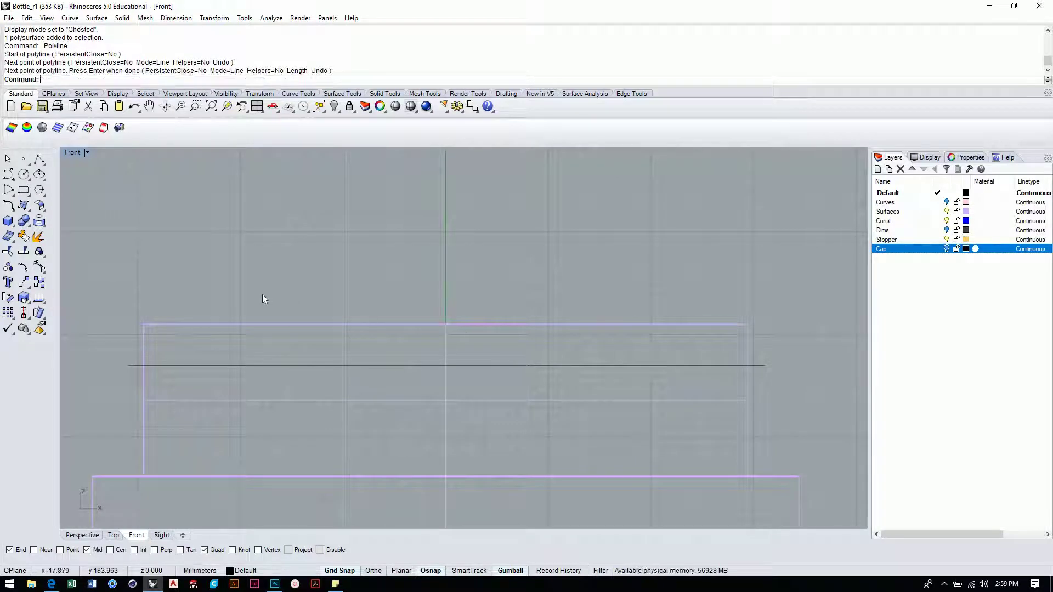
# - Trim away the closed upper part of the bottle neck above the horizontal line, using the line as the cutting object
pyautogui.click(7, 255)
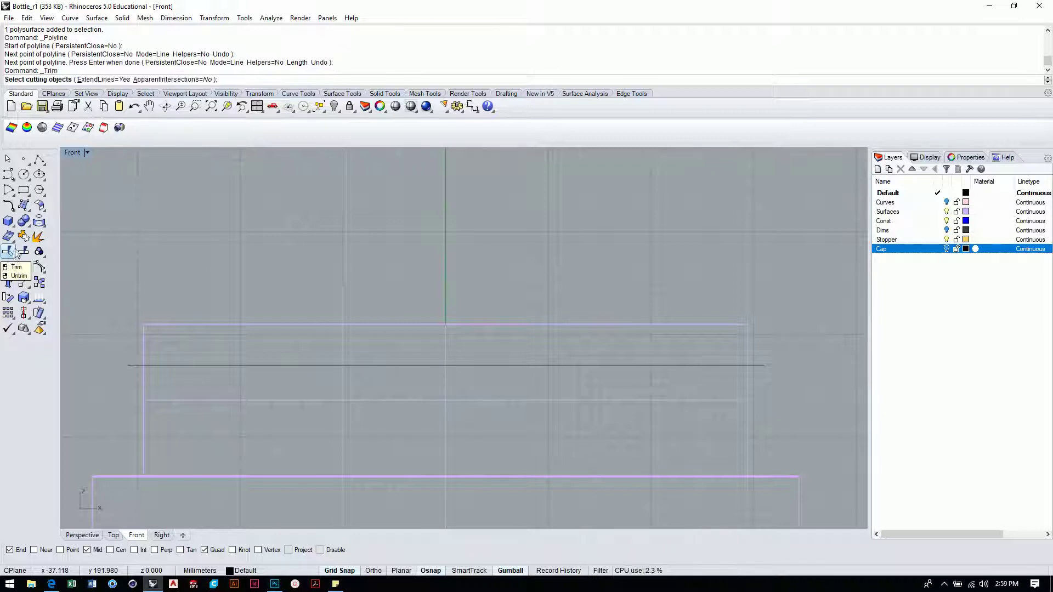
pyautogui.click(559, 365)
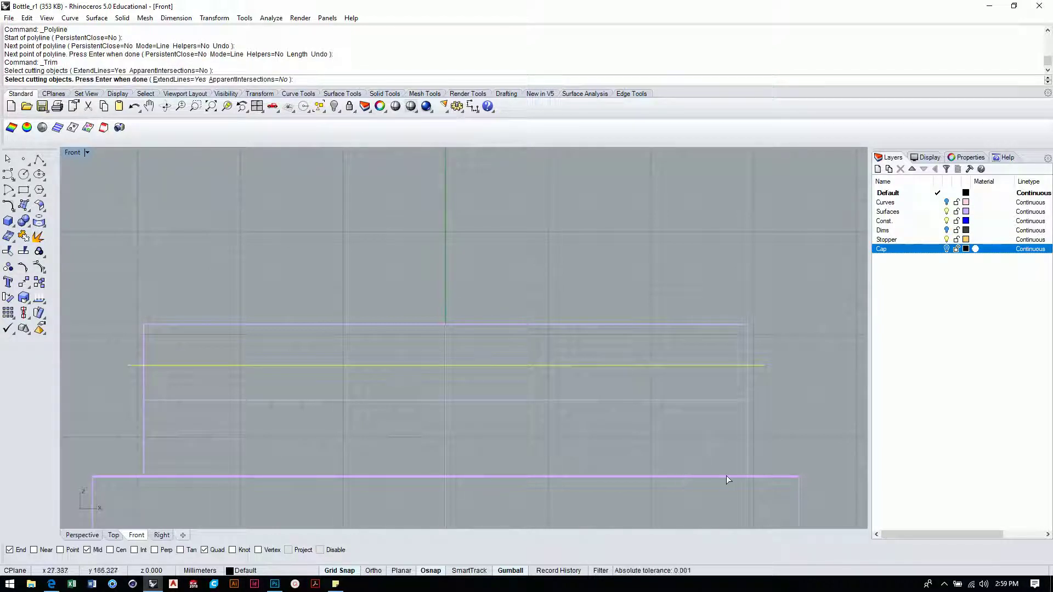
pyautogui.press('Return')
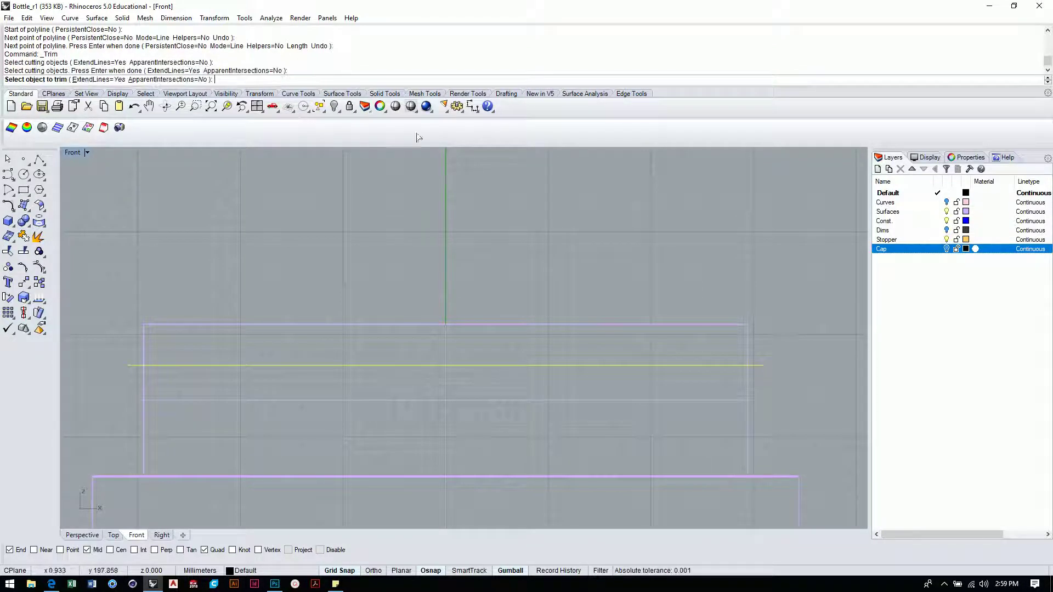
pyautogui.click(445, 326)
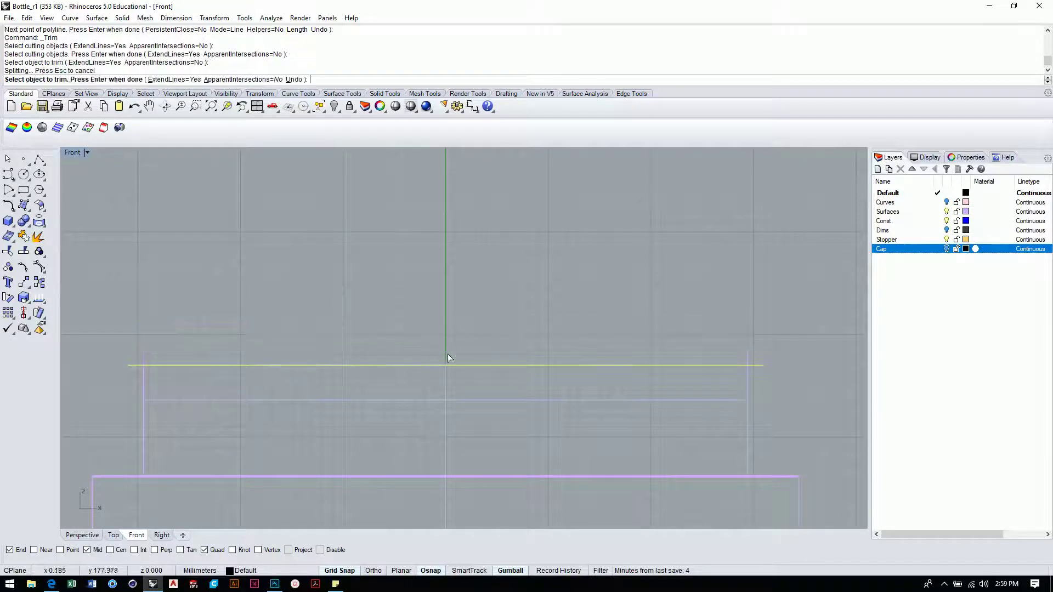
# - Show the Cap layer again and set the Front view to the Rendered display mode
pyautogui.click(947, 248)
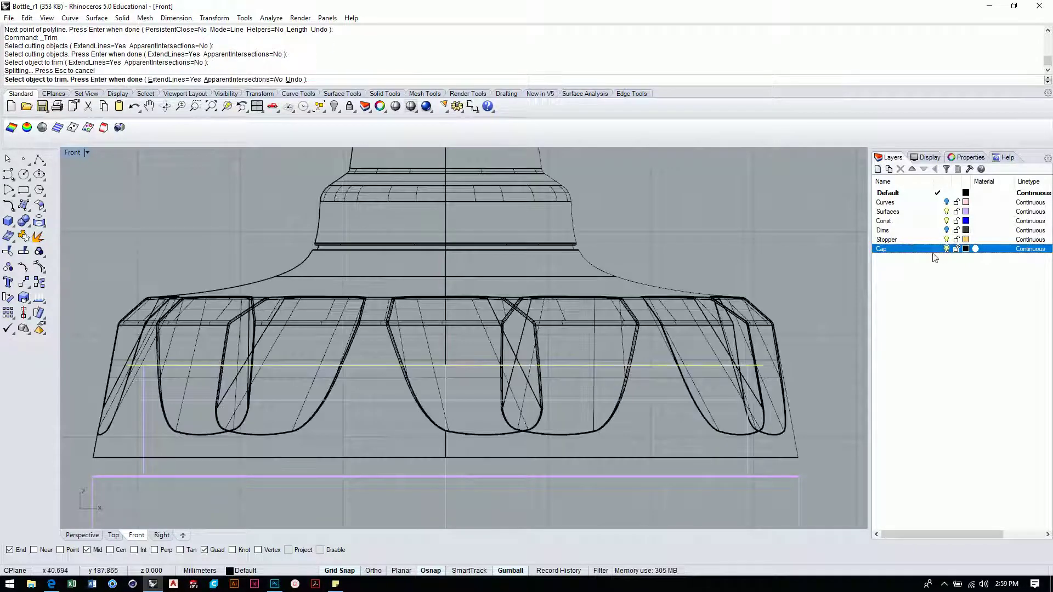
pyautogui.click(86, 154)
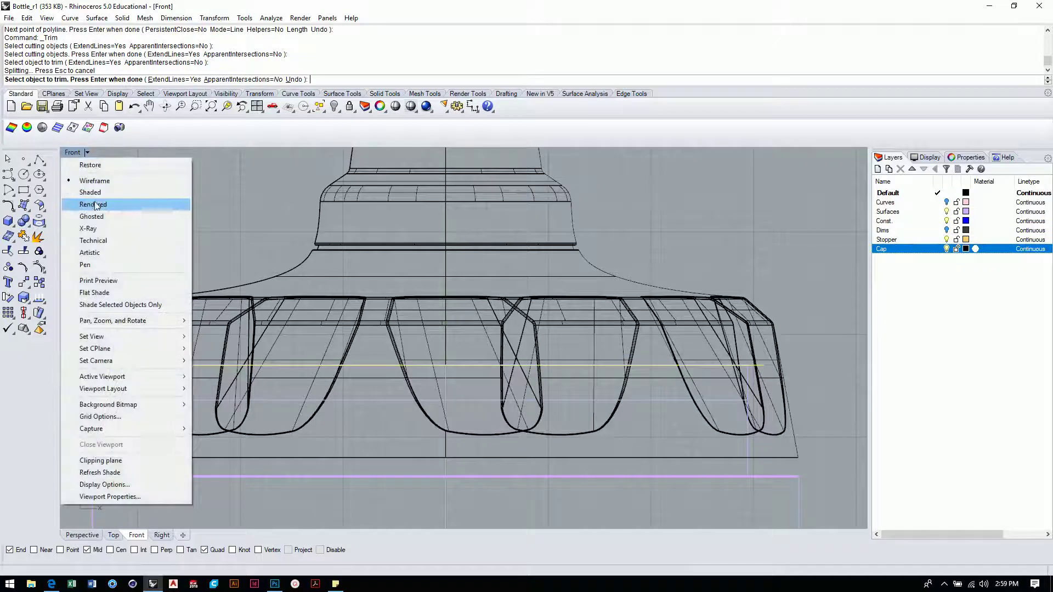
pyautogui.click(93, 204)
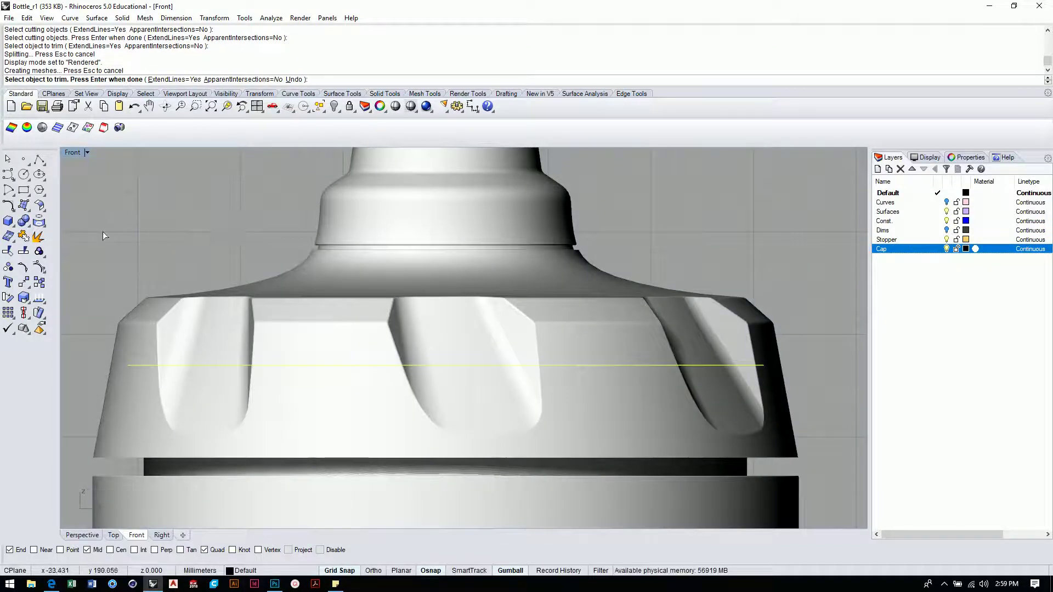
pyautogui.click(75, 154)
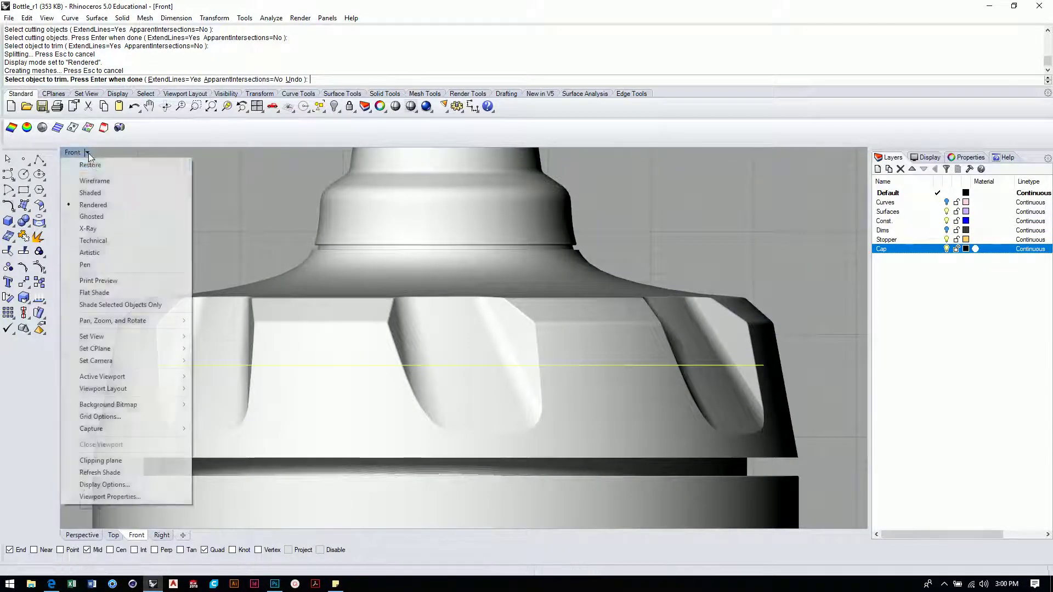
pyautogui.click(222, 200)
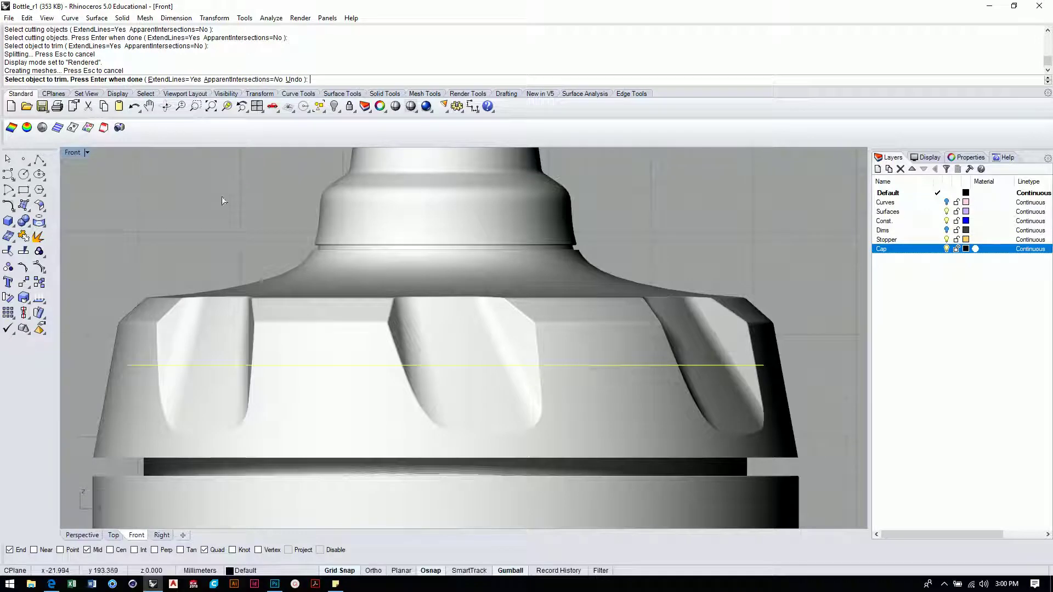
# - Examine the ghosted cap in the Perspective view, checking the gap to the collar and the trimmed neck inside it
pyautogui.click(90, 536)
pyautogui.moveTo(745, 275); pyautogui.dragTo(709, 268, button='right')
pyautogui.scroll(3, 710, 269)
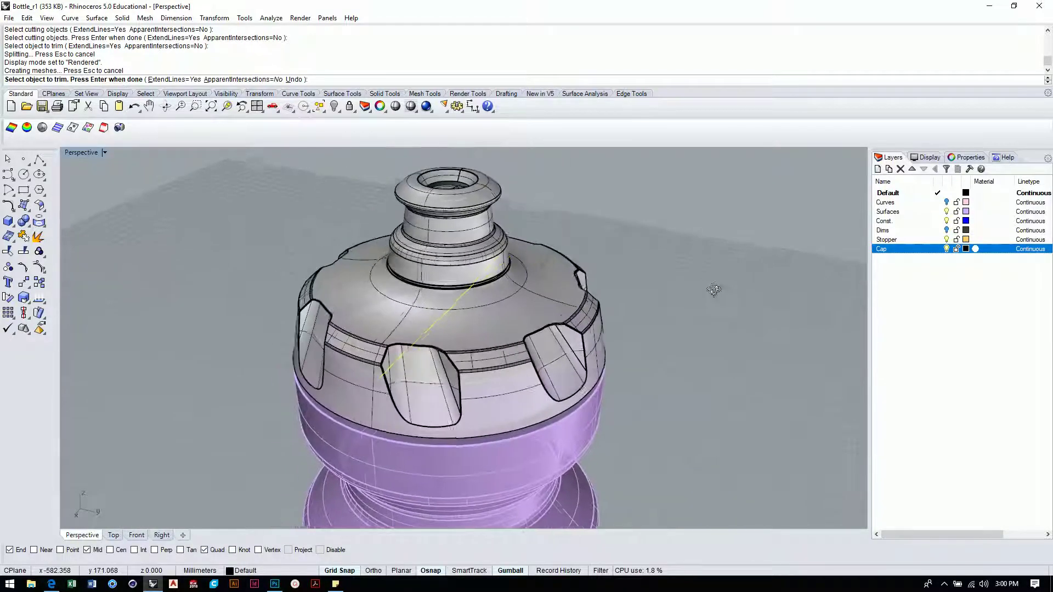
pyautogui.scroll(6, 712, 293)
pyautogui.scroll(-3, 608, 351)
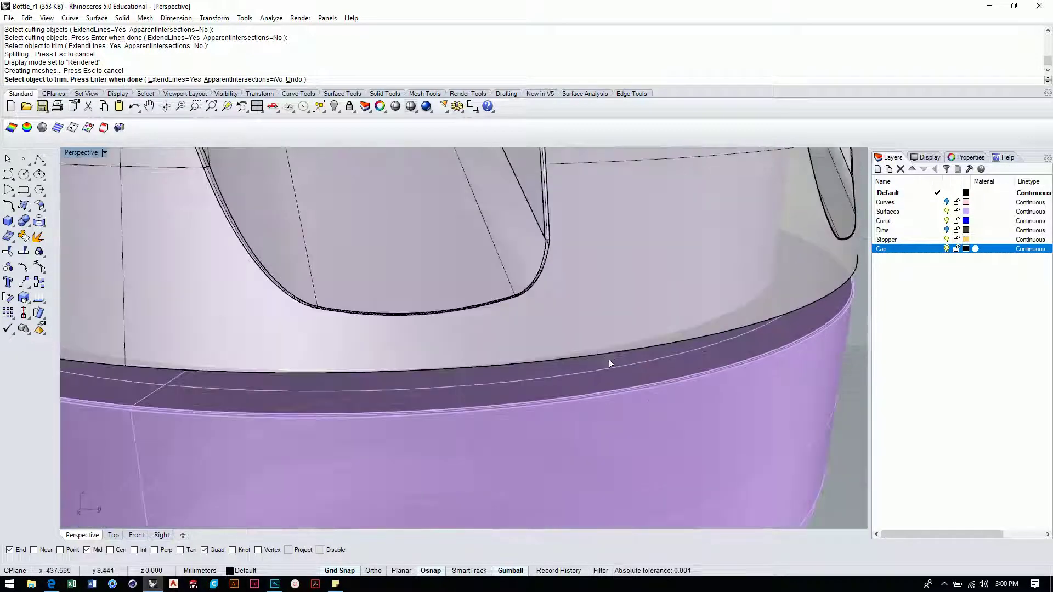
pyautogui.scroll(-5, 594, 326)
pyautogui.scroll(8, 695, 264)
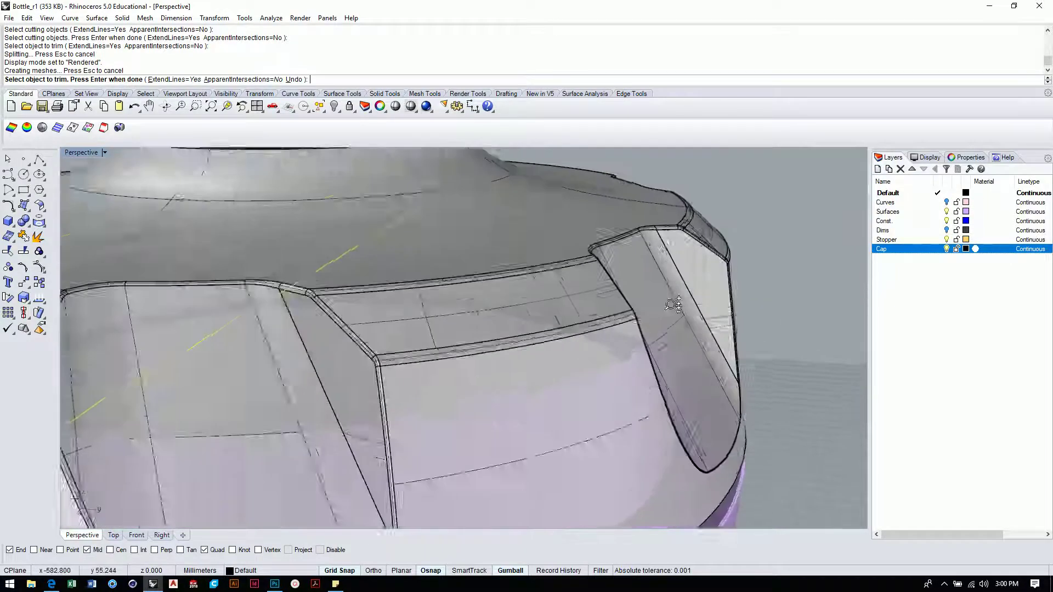
pyautogui.scroll(-8, 676, 295)
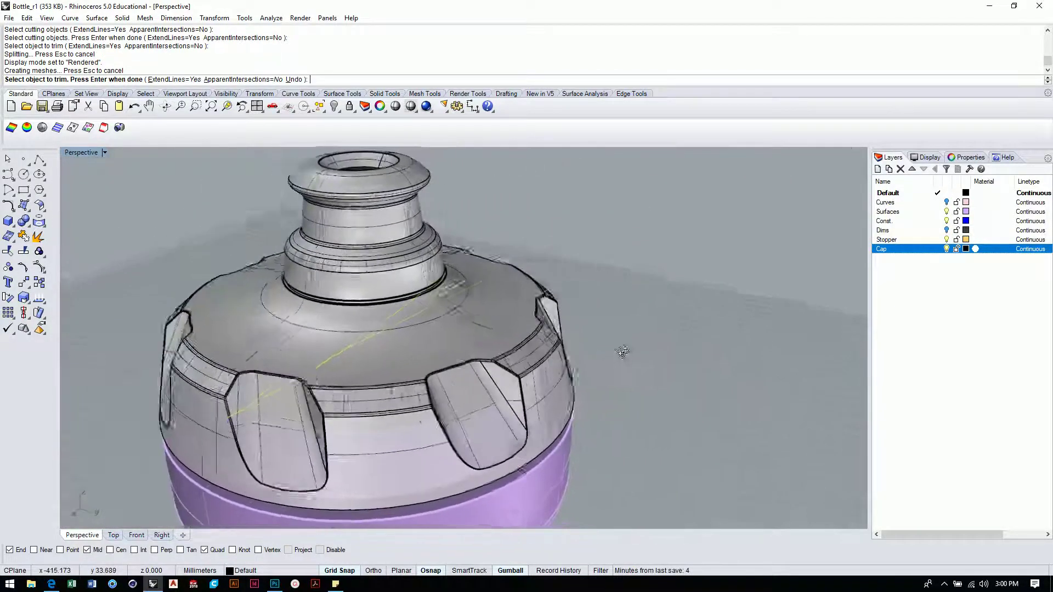
pyautogui.moveTo(623, 351); pyautogui.dragTo(644, 339, button='right')
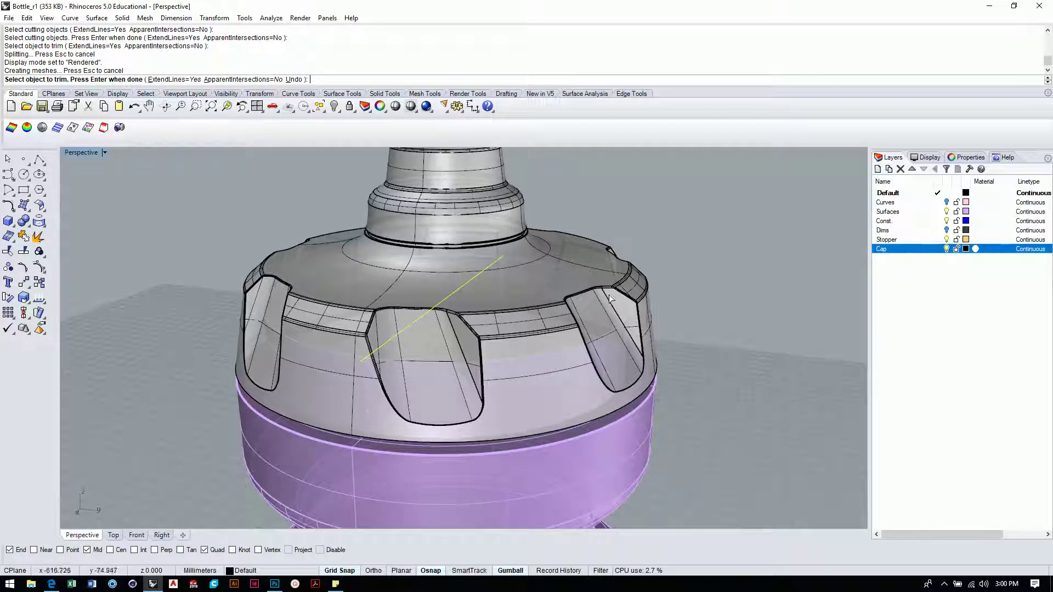
pyautogui.moveTo(613, 344); pyautogui.dragTo(610, 363, button='right')
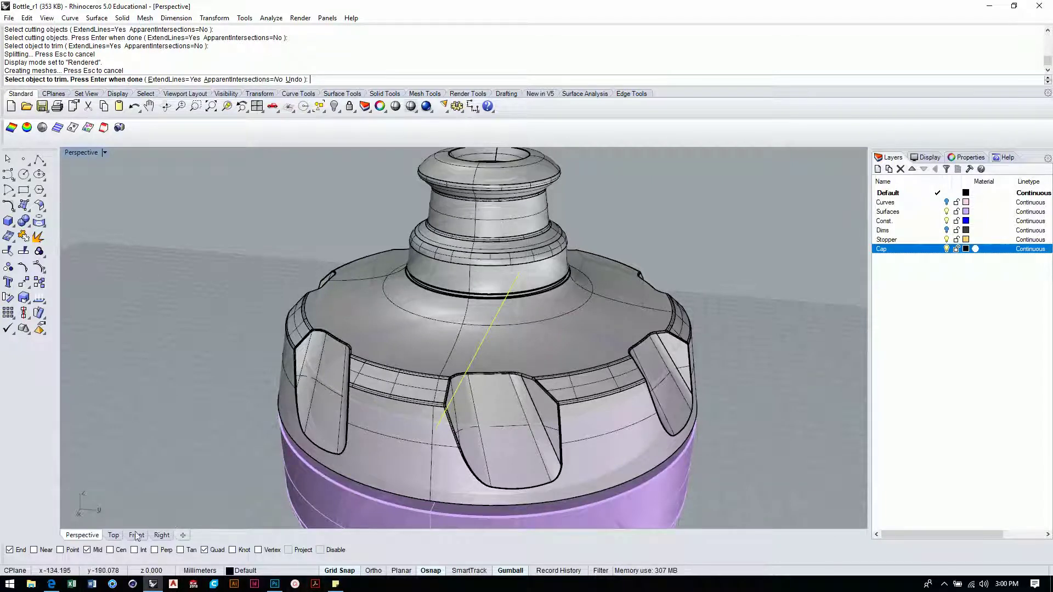
# - Hide the Cap layer from the Front view, and inspect the open neck and the whole bottle in the Perspective view
pyautogui.hotkey('ctrl', 'F2')
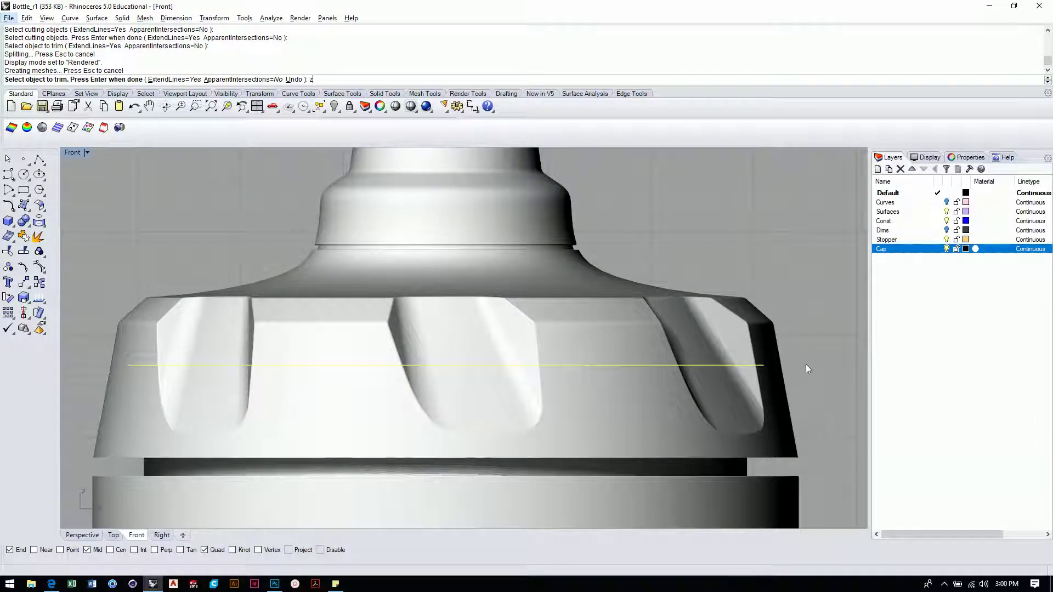
pyautogui.write('z')
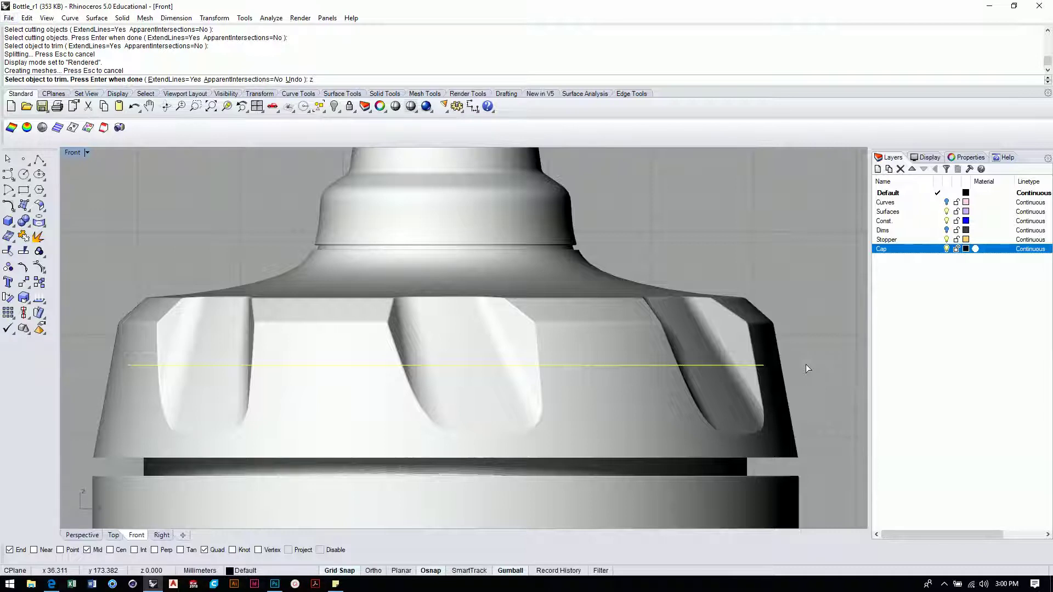
pyautogui.click(946, 248)
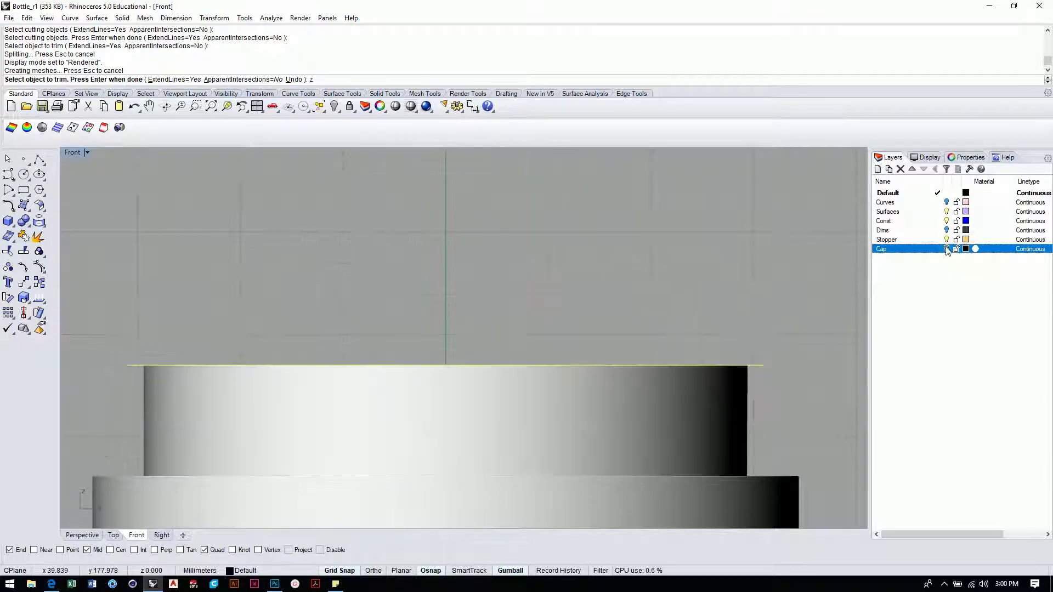
pyautogui.click(76, 533)
pyautogui.moveTo(683, 354); pyautogui.dragTo(661, 362, button='right')
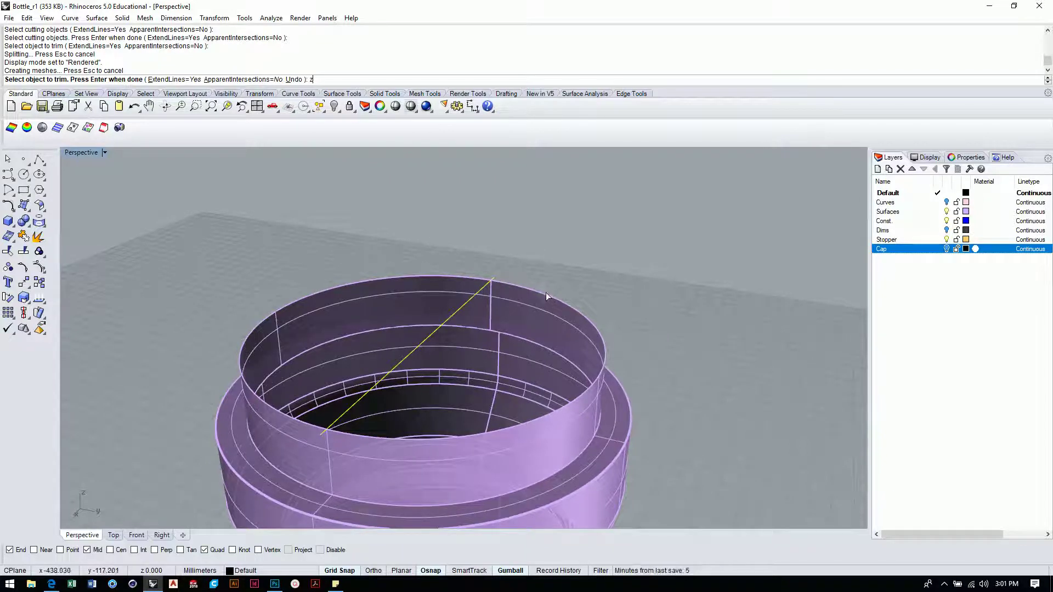
pyautogui.scroll(-5, 545, 292)
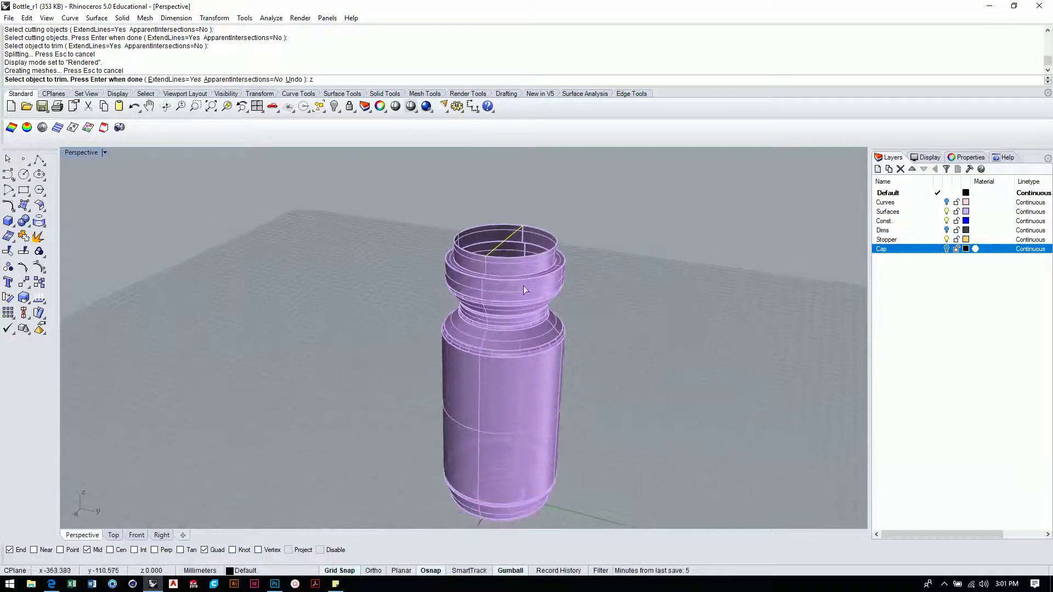
# - Try trimming away one half of the bottle along the line in the Perspective view, undo each trim, and end the Trim command
pyautogui.click(561, 355)
pyautogui.hotkey('ctrl', 'z')
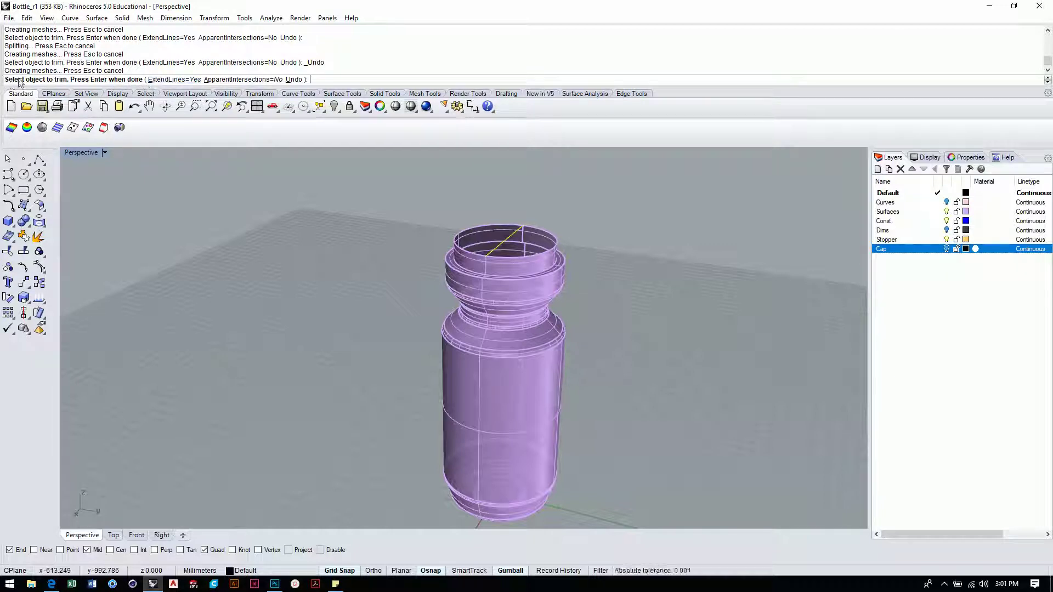
pyautogui.click(549, 344)
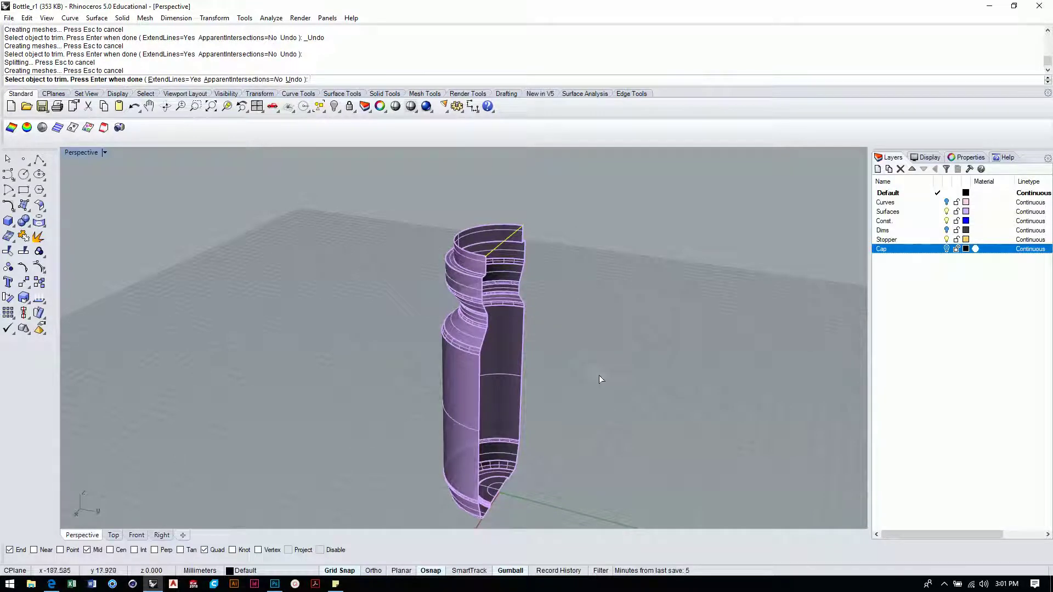
pyautogui.hotkey('ctrl', 'z')
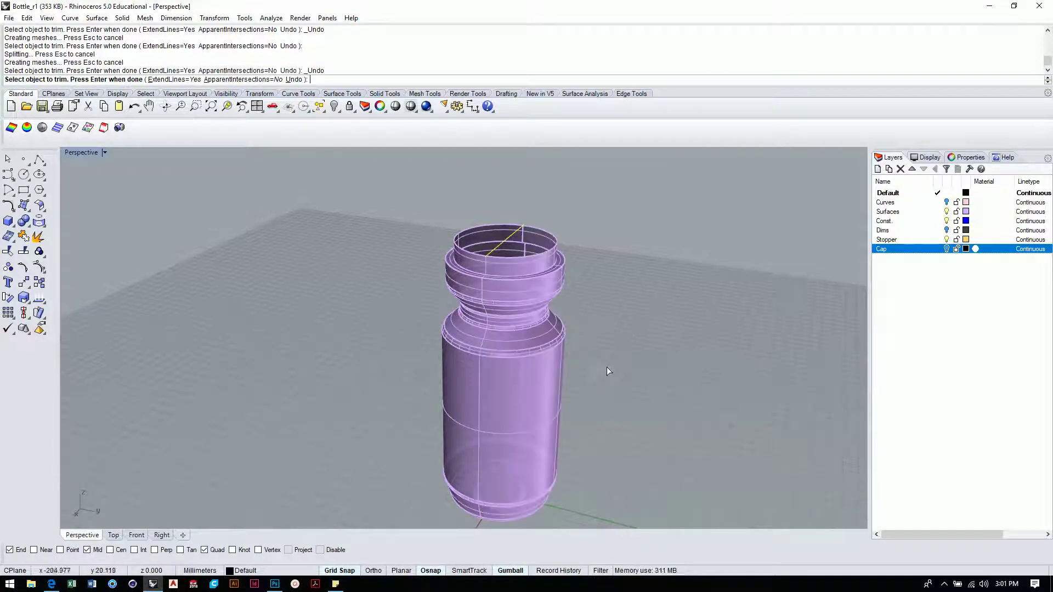
pyautogui.press('Return')
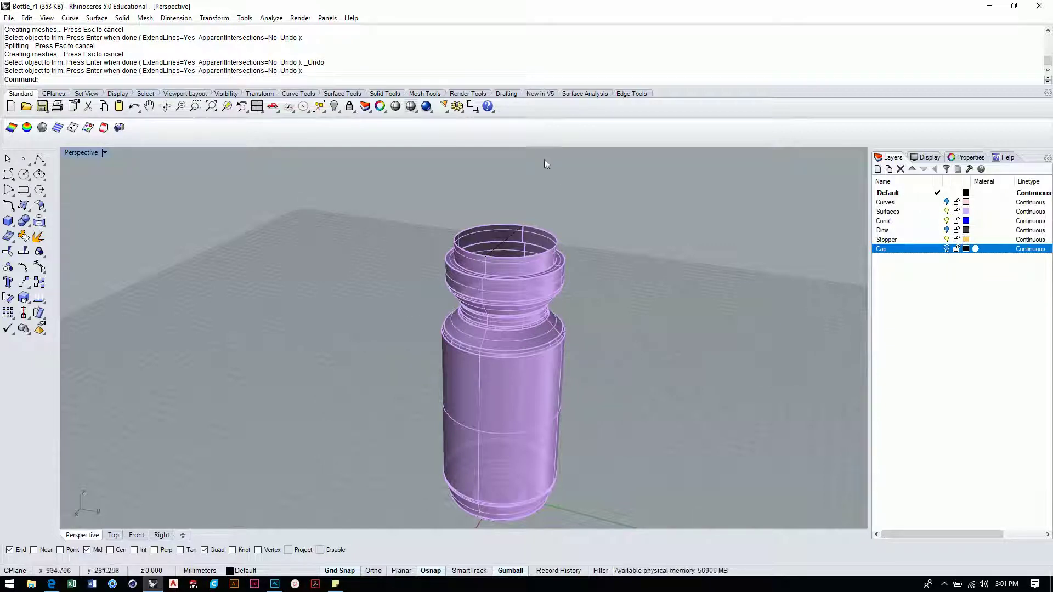
pyautogui.moveTo(636, 262); pyautogui.dragTo(607, 215, button='right')
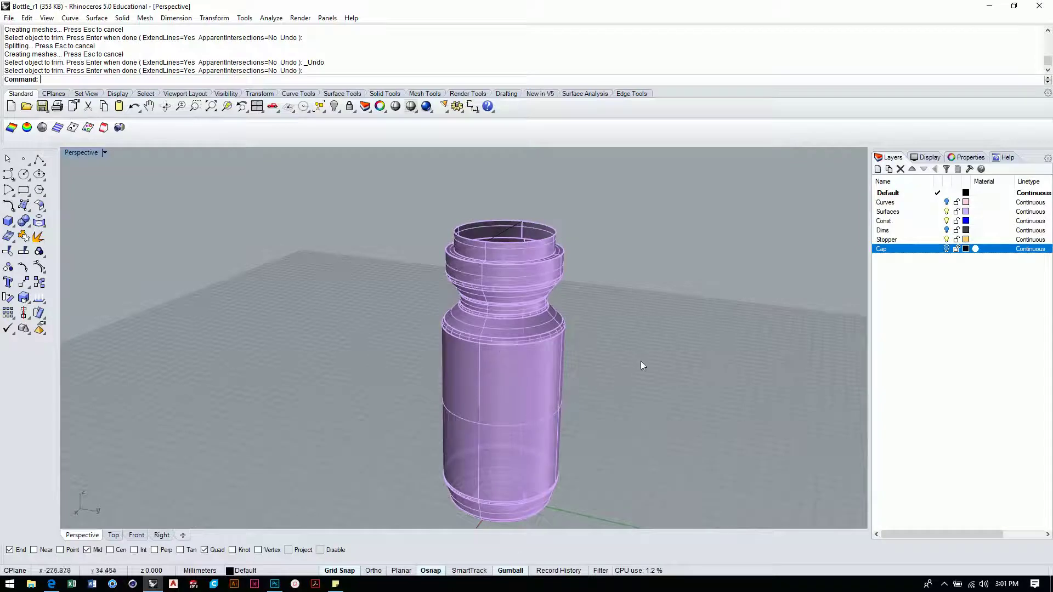
pyautogui.click(509, 346)
pyautogui.moveTo(629, 354); pyautogui.dragTo(542, 371, button='right')
pyautogui.click(546, 373)
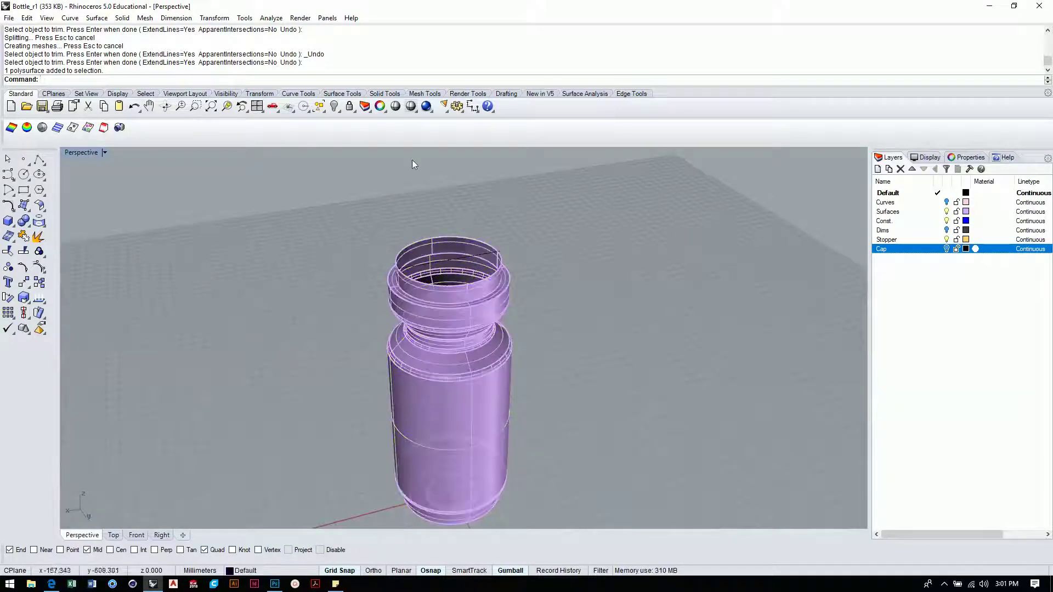
# - Offset the bottle polysurface inward by 1 mm with OffsetSrf, flipping all offset directions and keeping Solid set to No
pyautogui.click(341, 94)
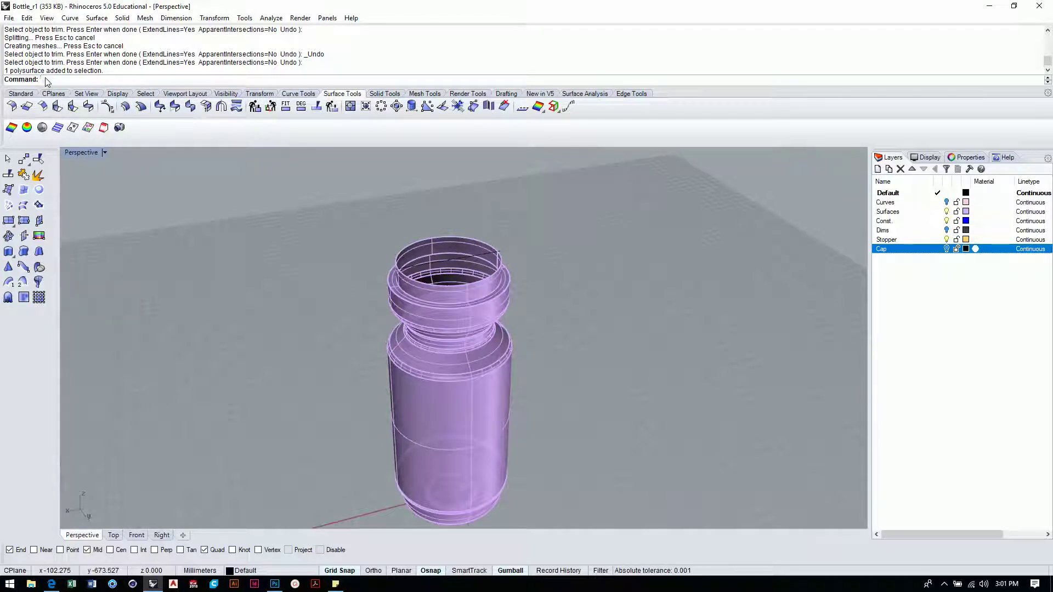
pyautogui.write('Offset')
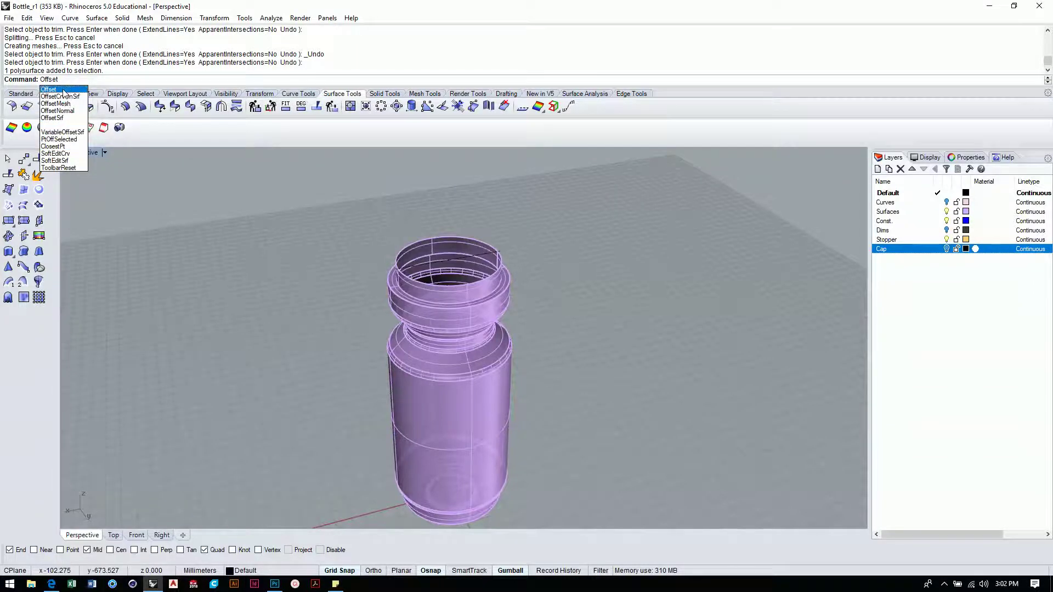
pyautogui.write('Srf')
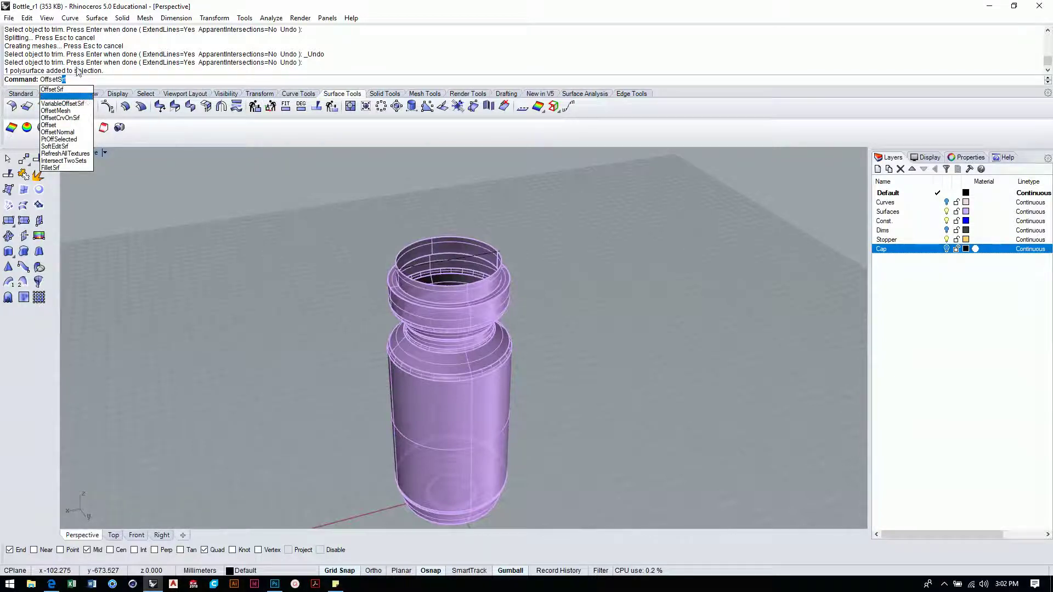
pyautogui.click(55, 94)
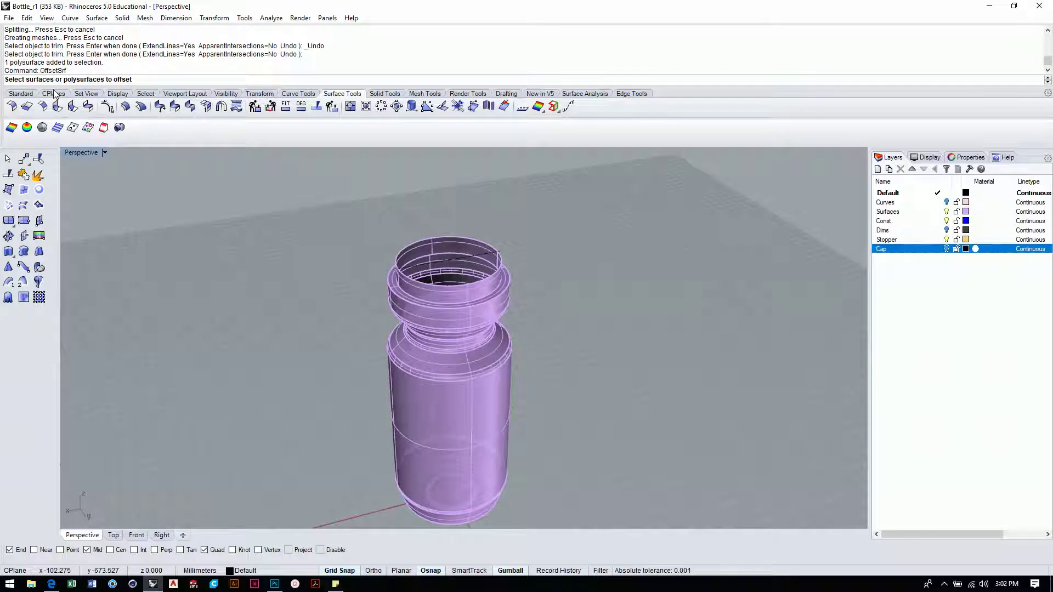
pyautogui.click(482, 325)
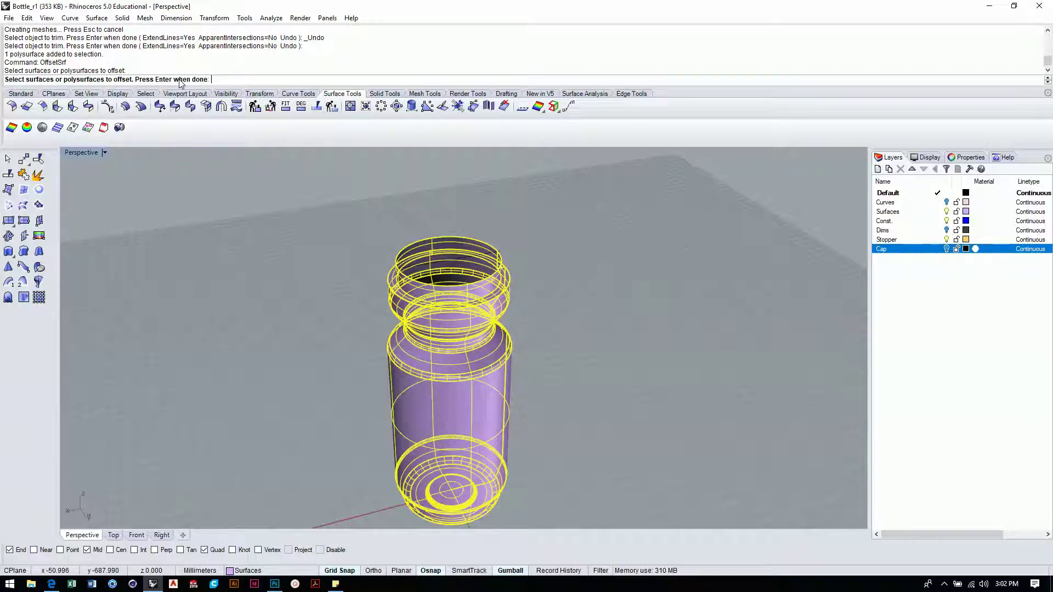
pyautogui.press('Return')
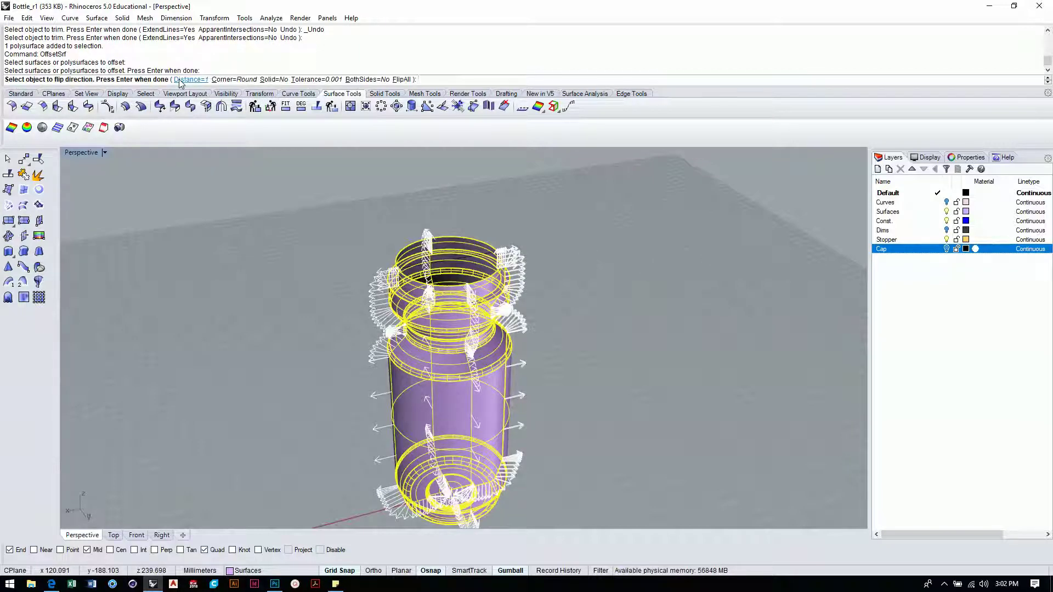
pyautogui.moveTo(548, 263); pyautogui.dragTo(489, 305, button='right')
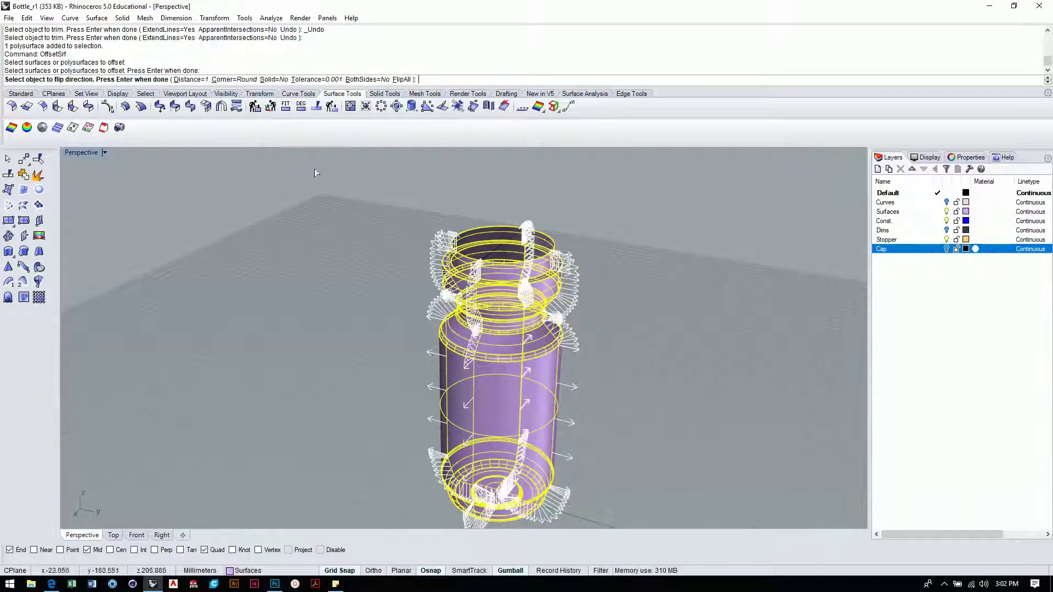
pyautogui.click(401, 79)
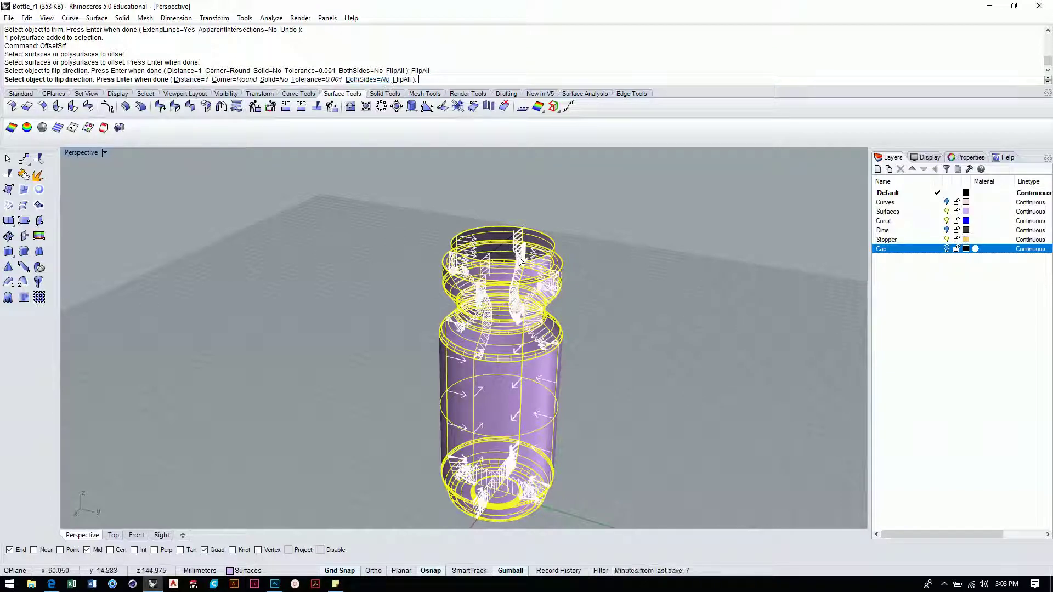
pyautogui.press('Return')
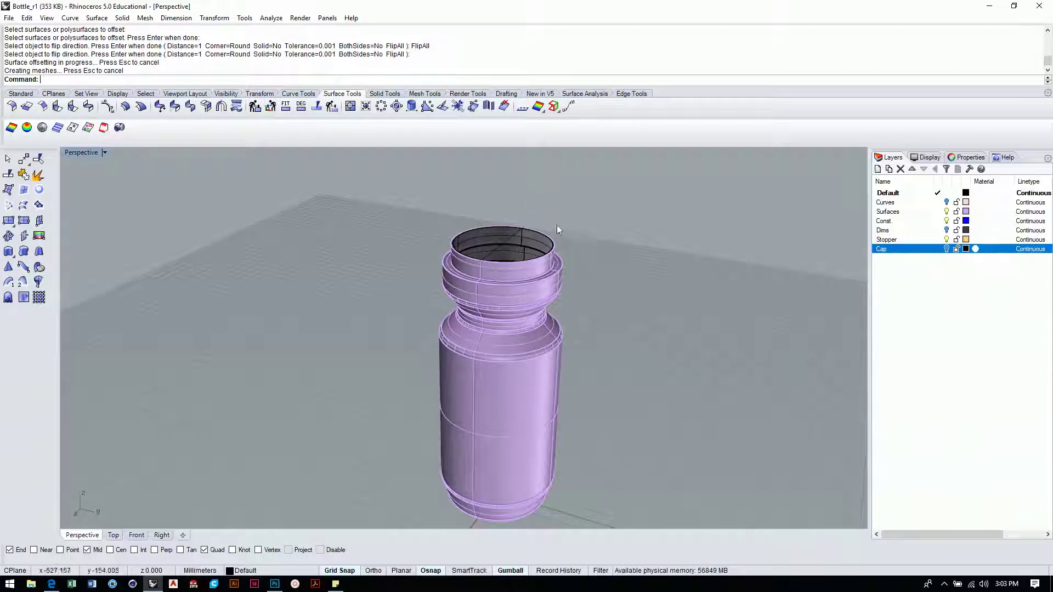
# - Inspect the wall thickness around the neck opening from several angles, and undo the surface offset
pyautogui.scroll(6, 564, 216)
pyautogui.moveTo(613, 160); pyautogui.dragTo(643, 349, button='right')
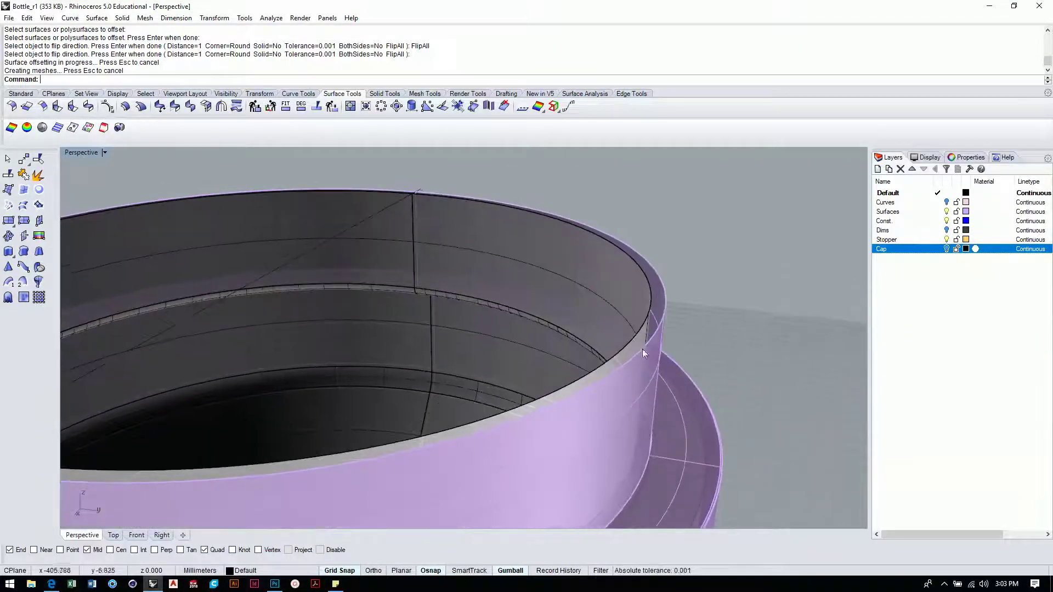
pyautogui.scroll(-5, 630, 372)
pyautogui.moveTo(621, 396); pyautogui.dragTo(774, 364, button='right')
pyautogui.scroll(5, 788, 312)
pyautogui.scroll(-5, 785, 312)
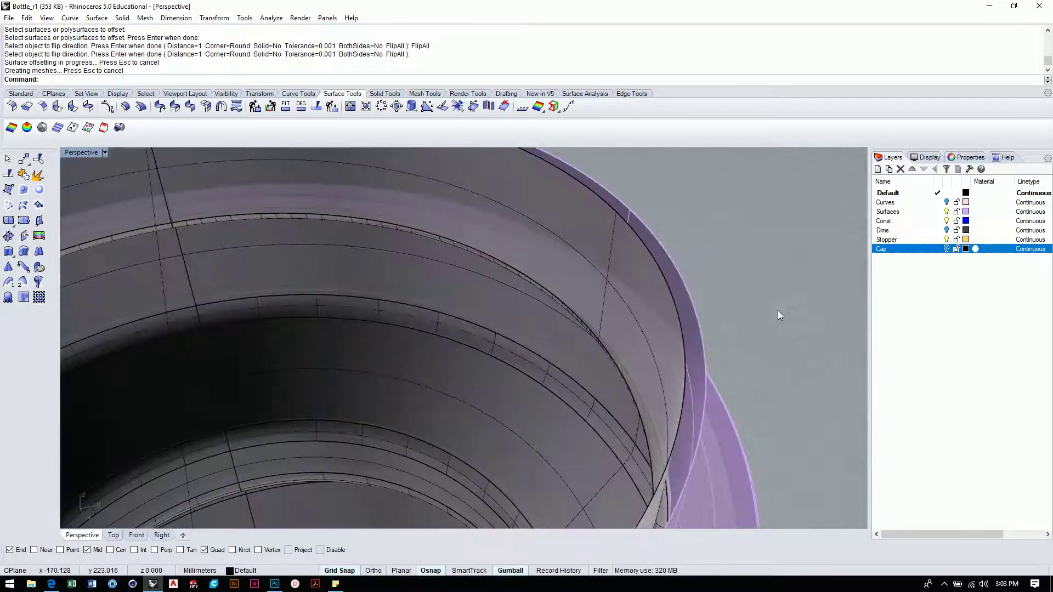
pyautogui.moveTo(778, 310); pyautogui.dragTo(614, 309, button='right')
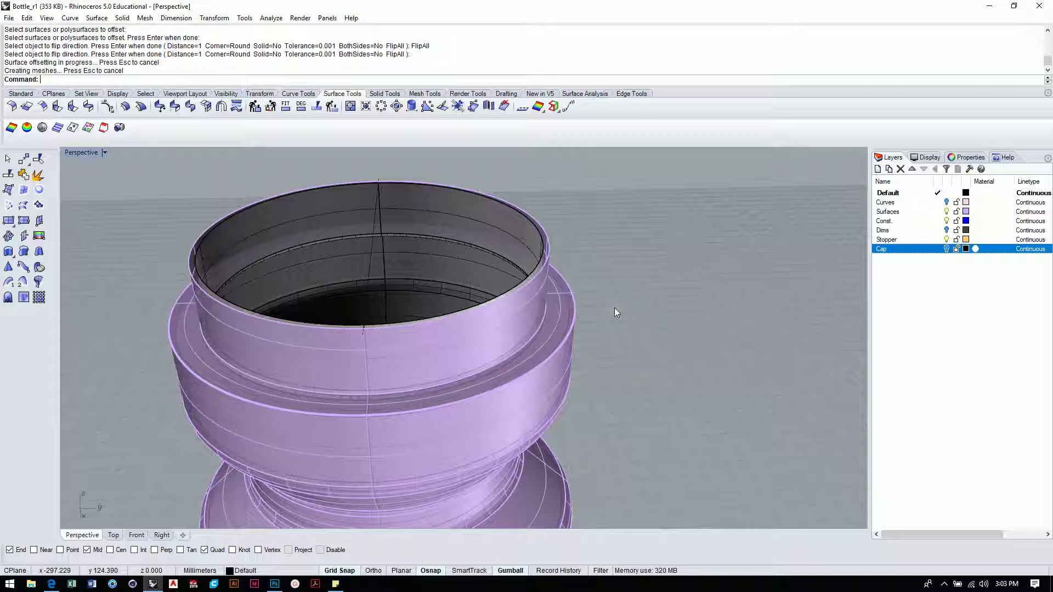
pyautogui.hotkey('ctrl', 'z')
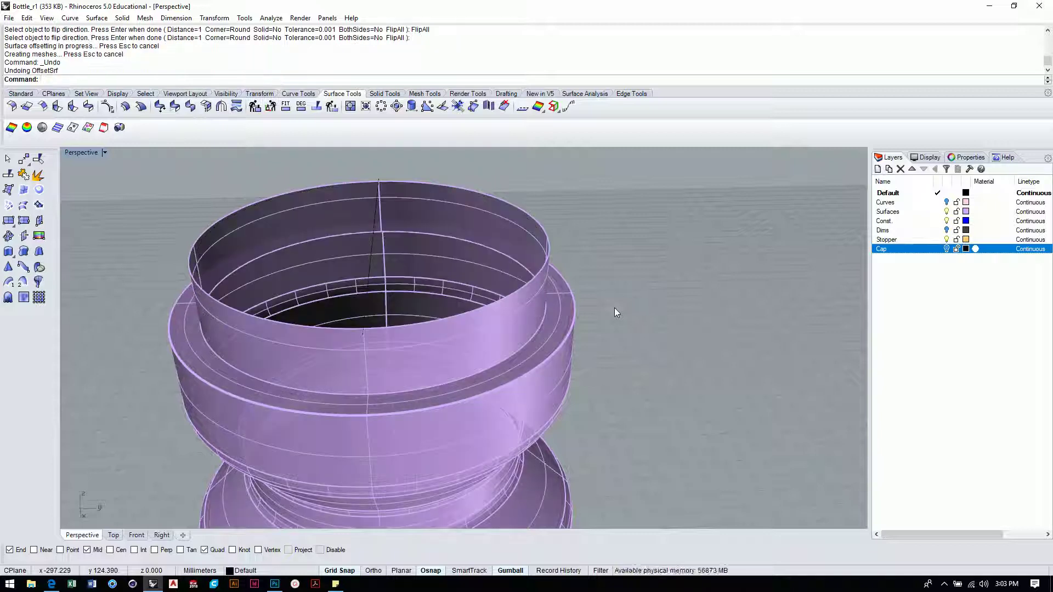
# - Offset the bottle polysurface inward by 1.25 mm with OffsetSrf, flipping all offset directions
pyautogui.rightClick(640, 274)
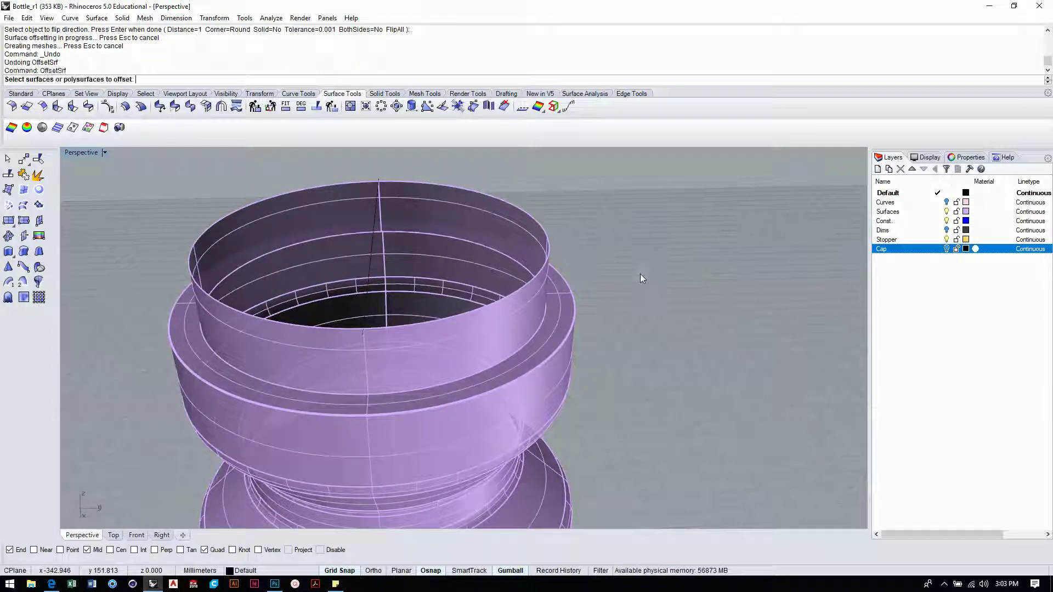
pyautogui.click(503, 334)
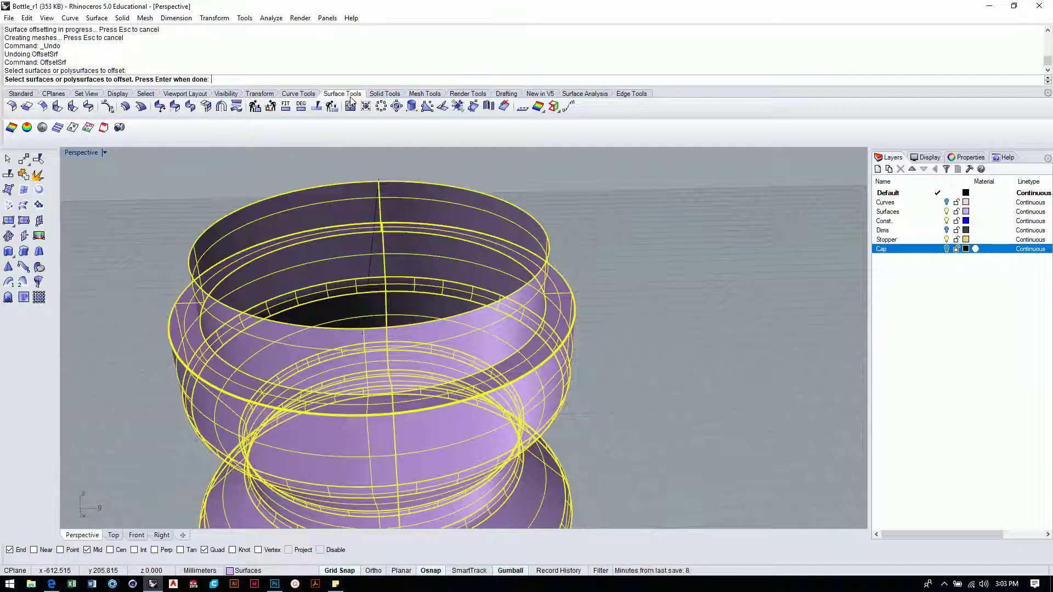
pyautogui.press('Return')
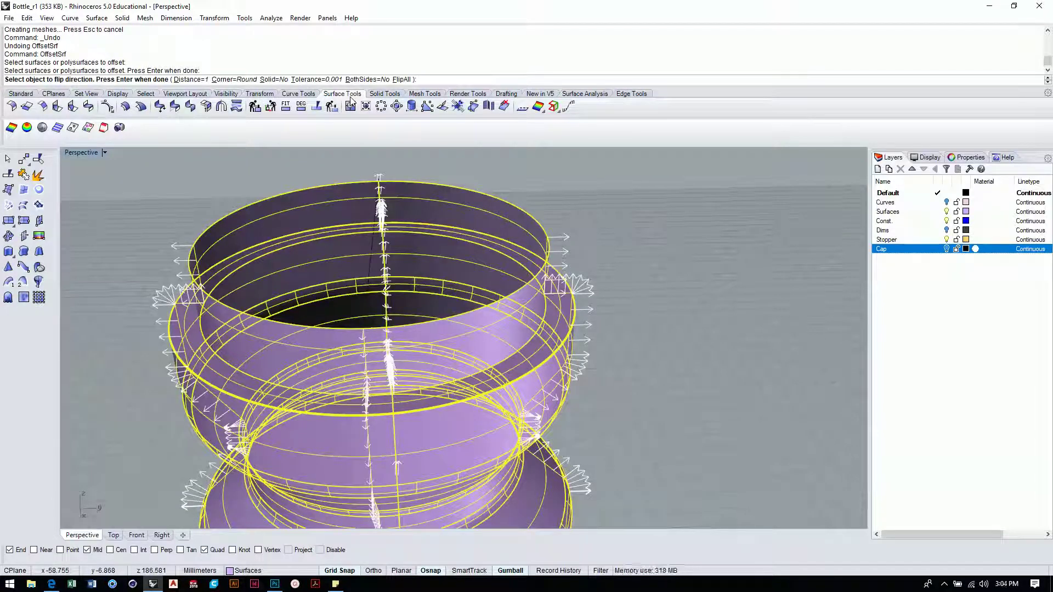
pyautogui.click(192, 80)
pyautogui.write('1.25')
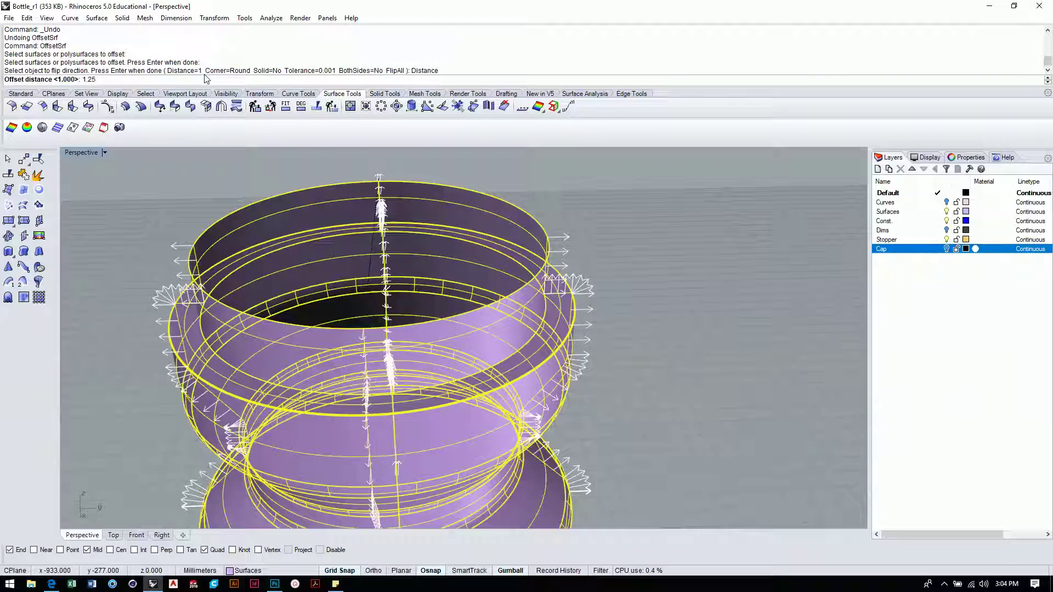
pyautogui.click(149, 196)
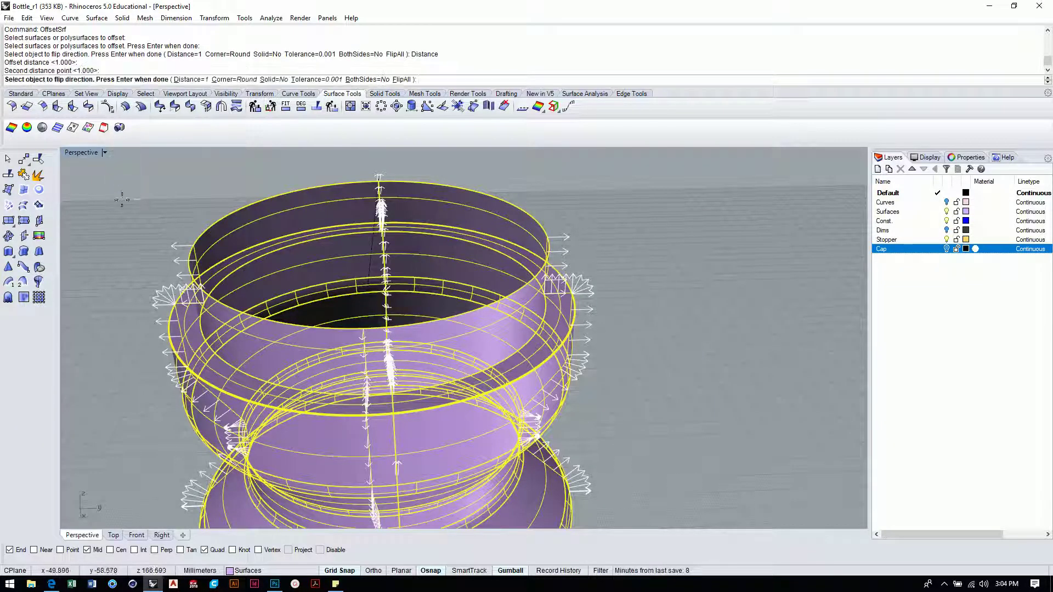
pyautogui.press('Return')
pyautogui.click(406, 80)
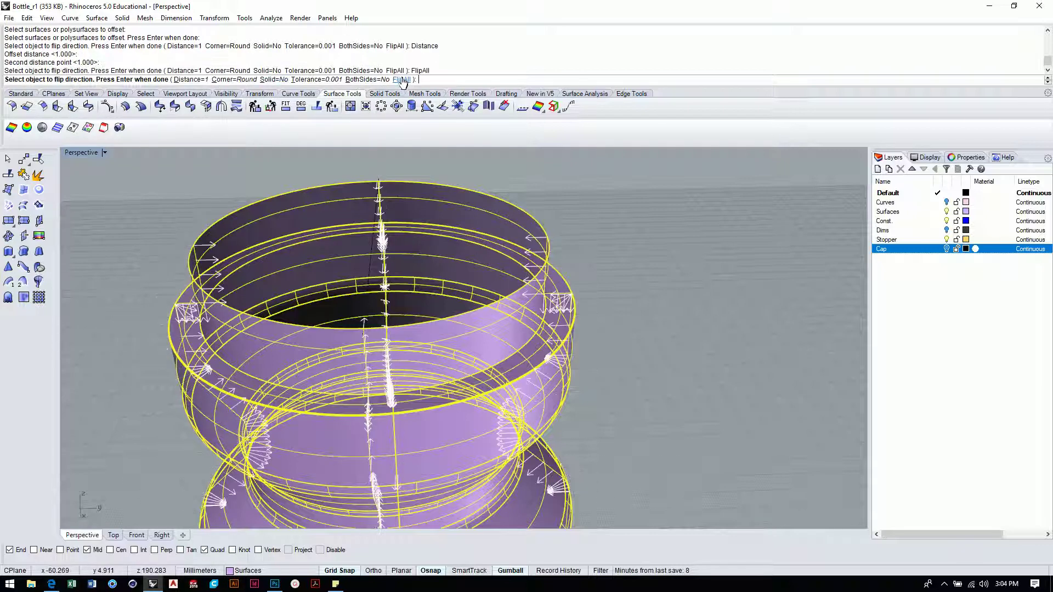
pyautogui.click(187, 79)
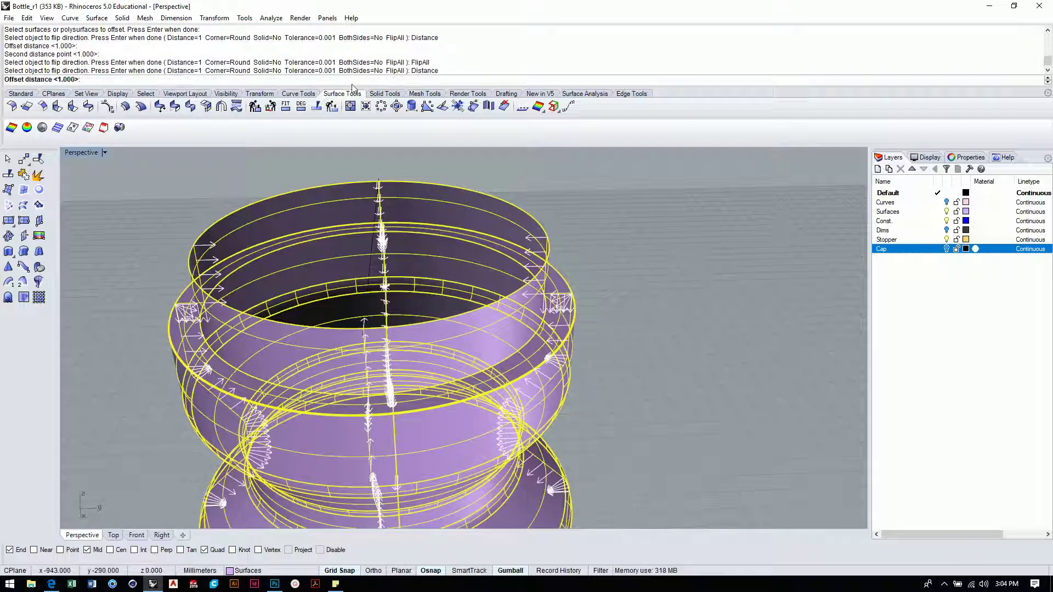
pyautogui.write('1.25')
pyautogui.press('Return')
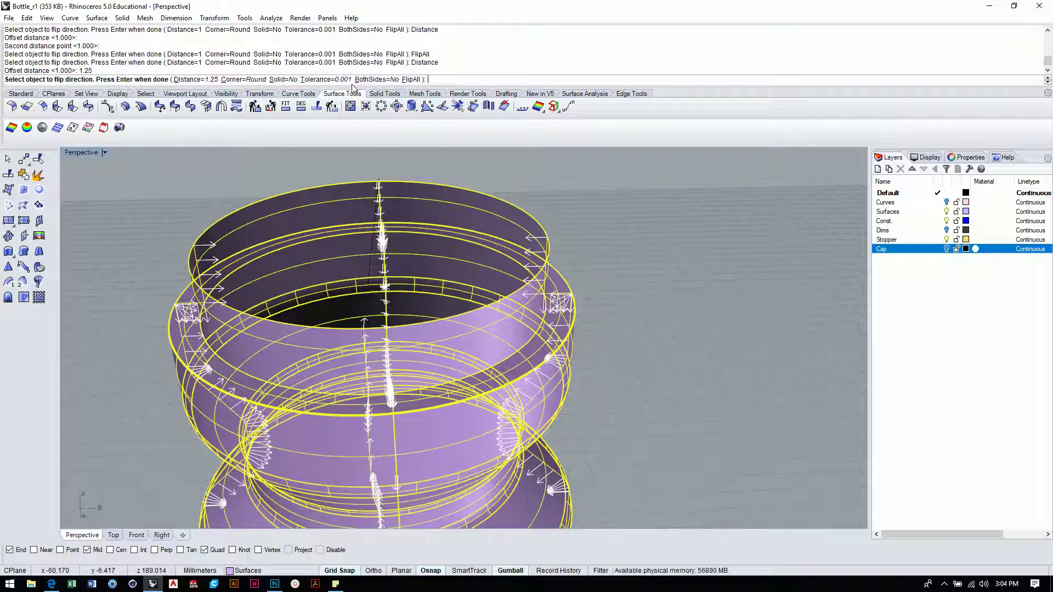
pyautogui.press('Return')
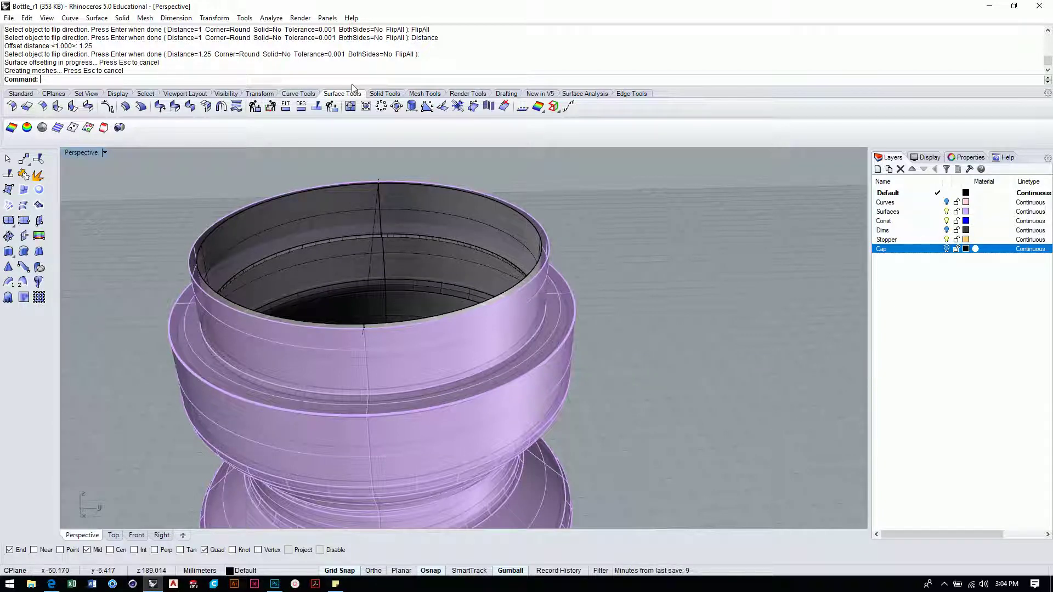
# - Try to build a planar surface from a single inner rim edge of the bottle neck
pyautogui.keyDown('shift'); pyautogui.moveTo(383, 275); pyautogui.dragTo(423, 298, button='right'); pyautogui.keyUp('shift')
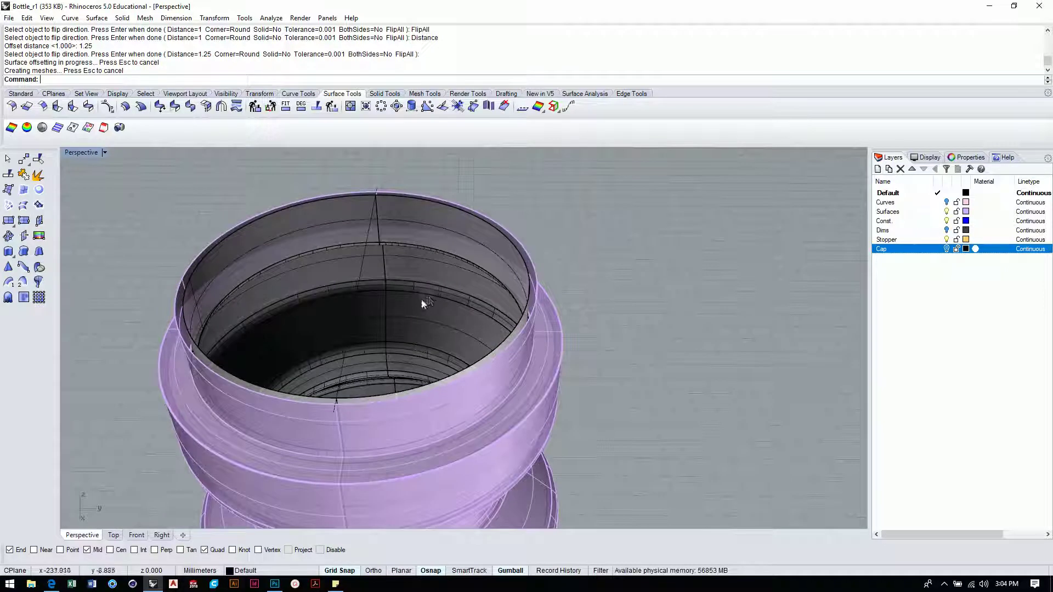
pyautogui.click(41, 192)
pyautogui.click(528, 265)
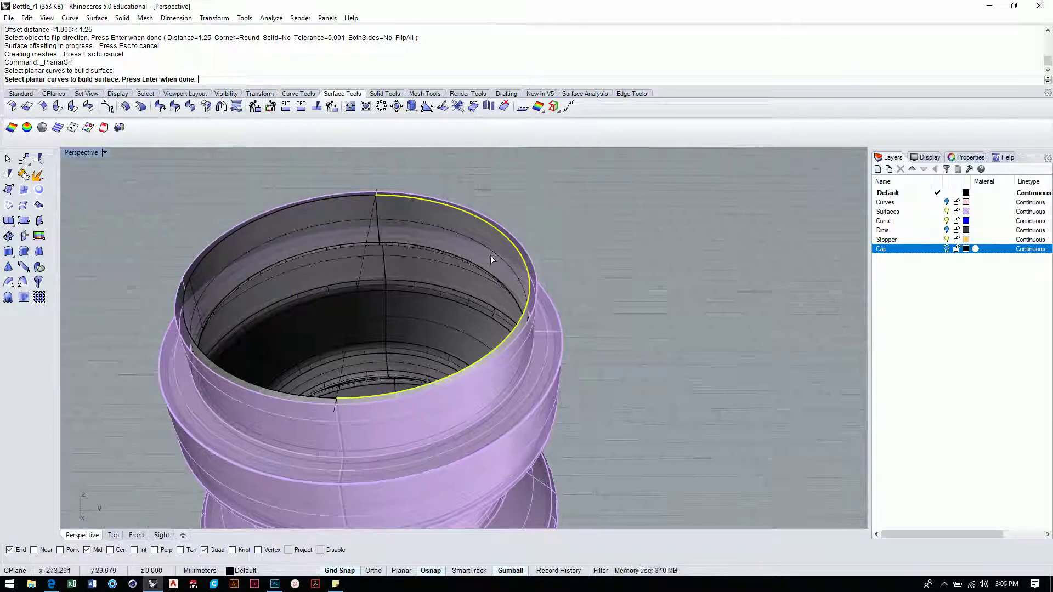
pyautogui.press('Return')
pyautogui.click(398, 225)
pyautogui.click(478, 183)
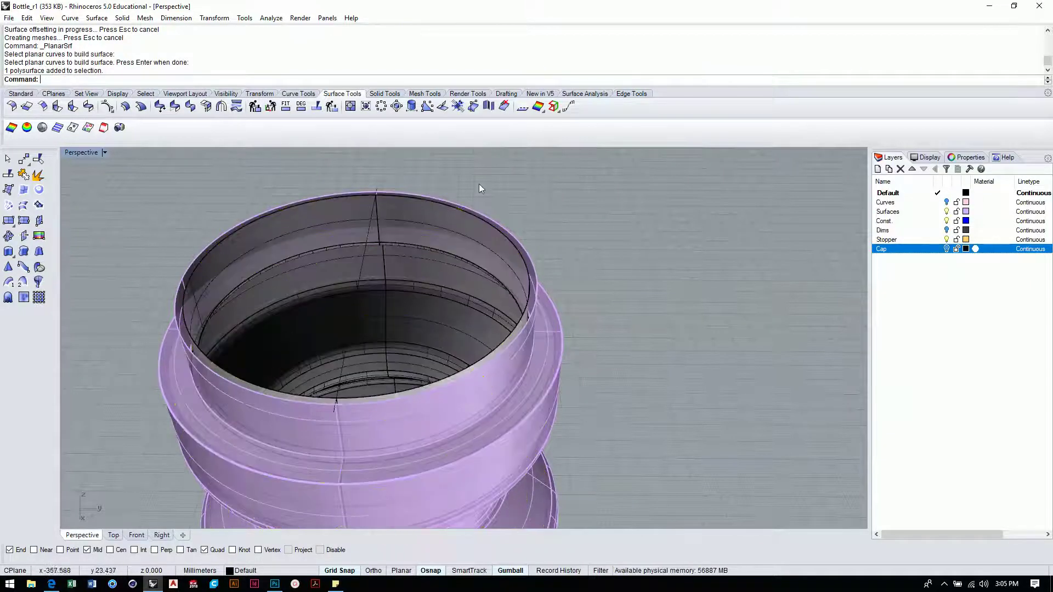
# - Bridge the inner and outer rims of the bottle neck with a planar surface built from their edges
pyautogui.click(39, 190)
pyautogui.click(358, 194)
pyautogui.click(400, 196)
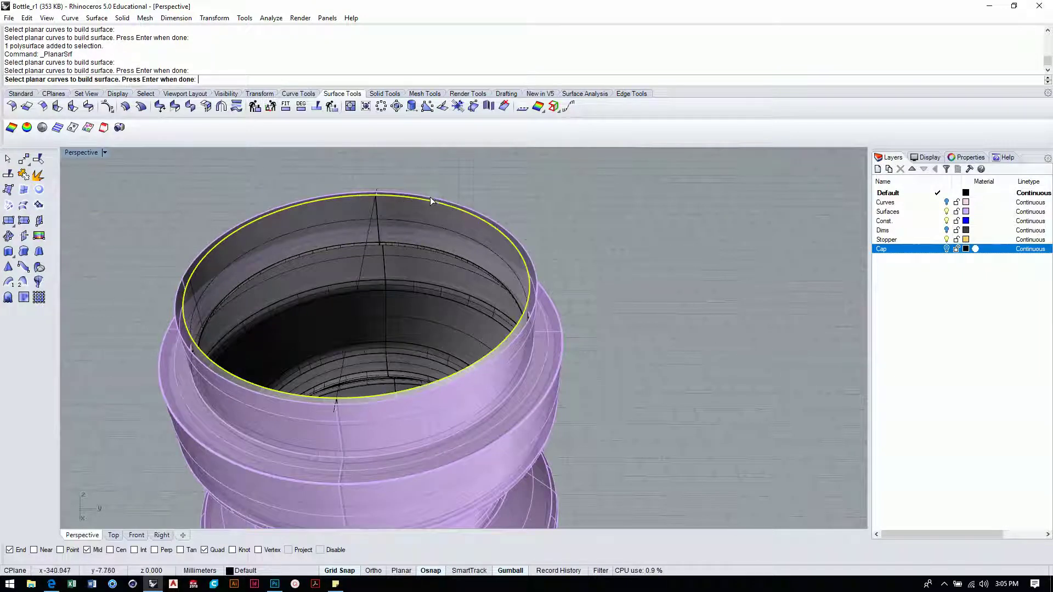
pyautogui.click(432, 199)
pyautogui.press('Return')
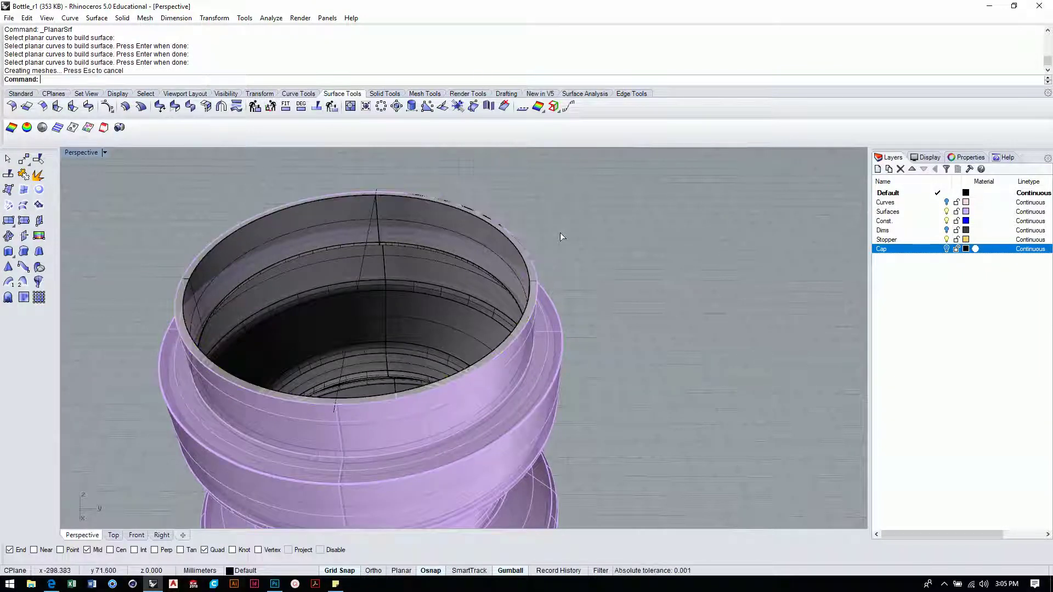
pyautogui.scroll(5, 582, 249)
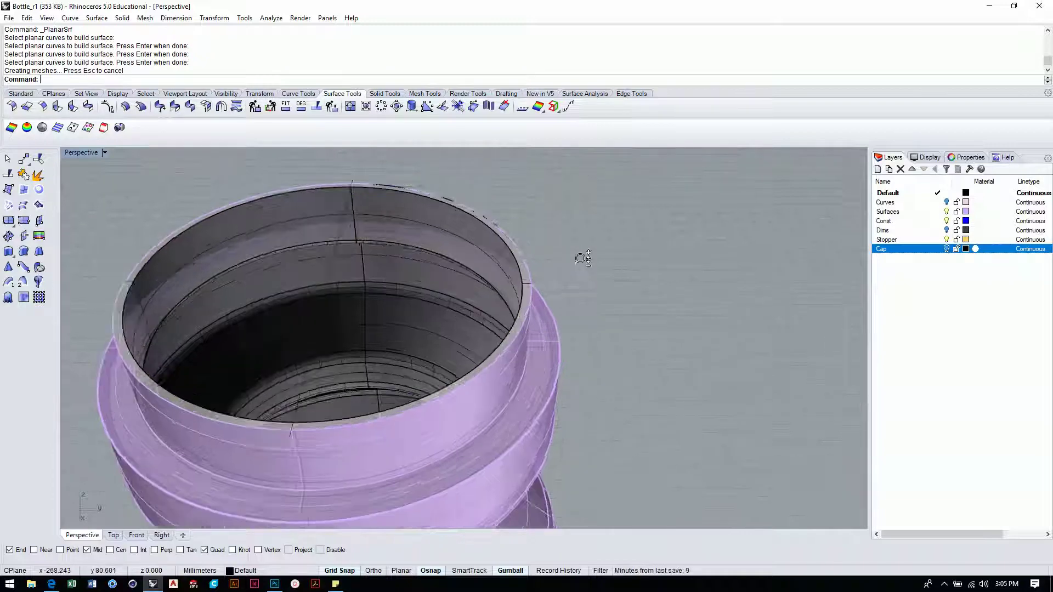
pyautogui.scroll(-5, 580, 243)
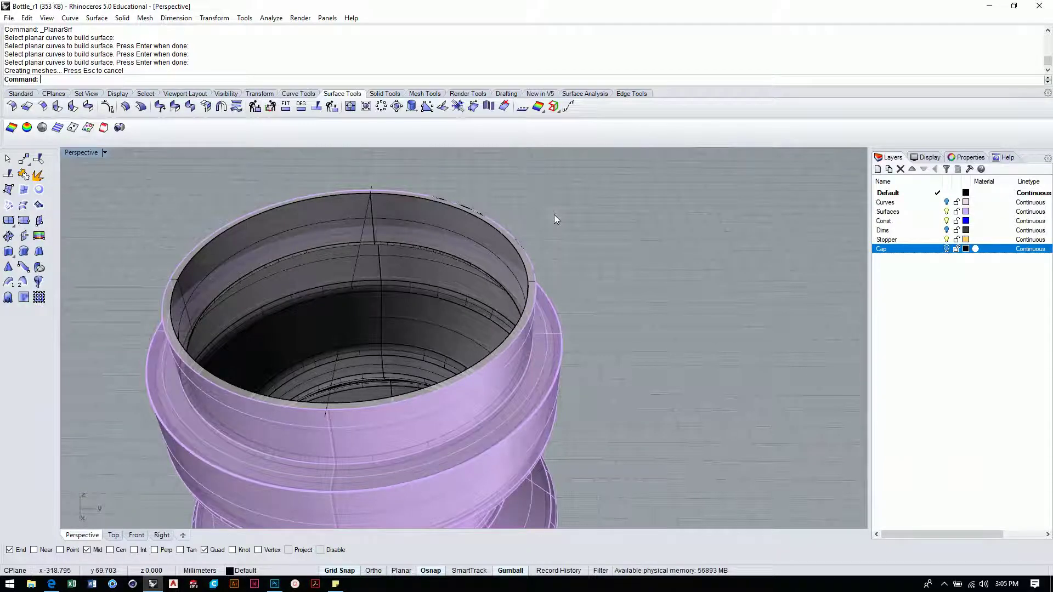
# - Join the bottle's outer wall, inner wall and planar rim surface into one closed polysurface
pyautogui.scroll(-8, 554, 215)
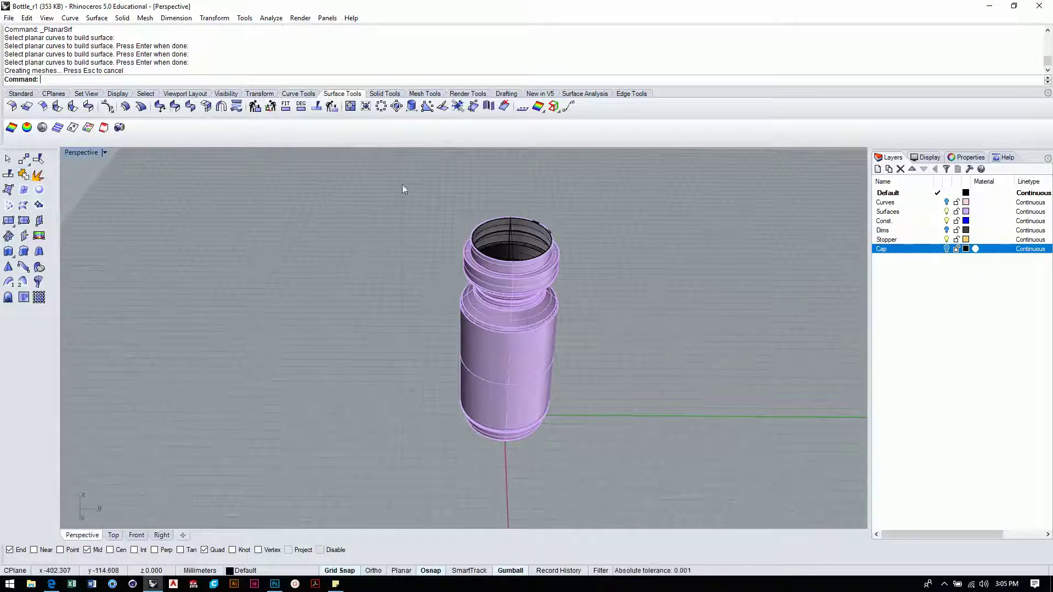
pyautogui.moveTo(402, 184); pyautogui.dragTo(673, 483)
pyautogui.click(24, 174)
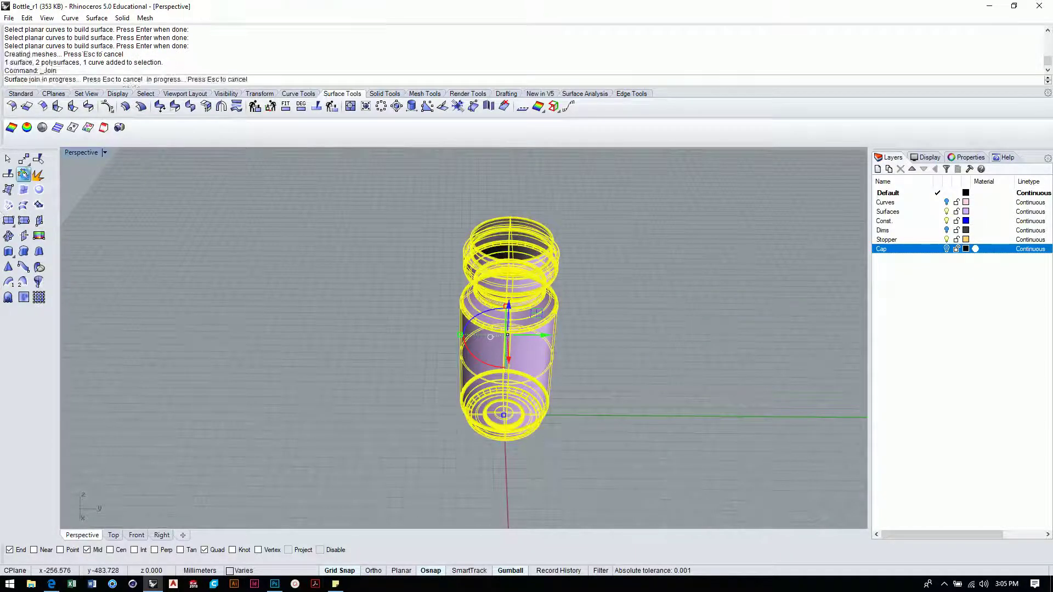
pyautogui.click(458, 235)
pyautogui.scroll(5, 573, 224)
pyautogui.scroll(-5, 573, 224)
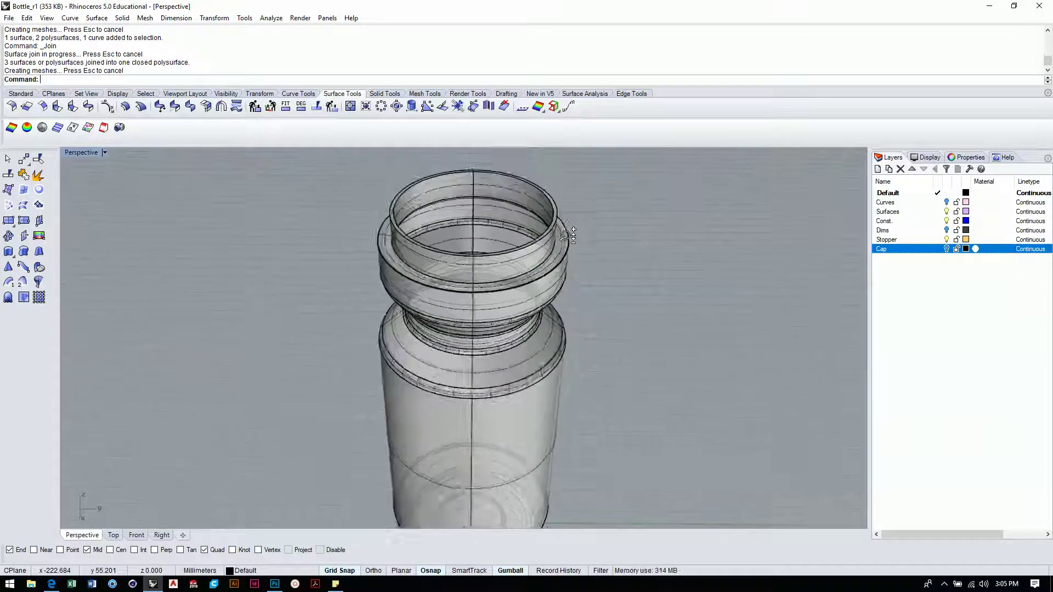
# - Move the joined bottle and the curve selected with it onto the Surfaces layer
pyautogui.moveTo(383, 210); pyautogui.dragTo(611, 508)
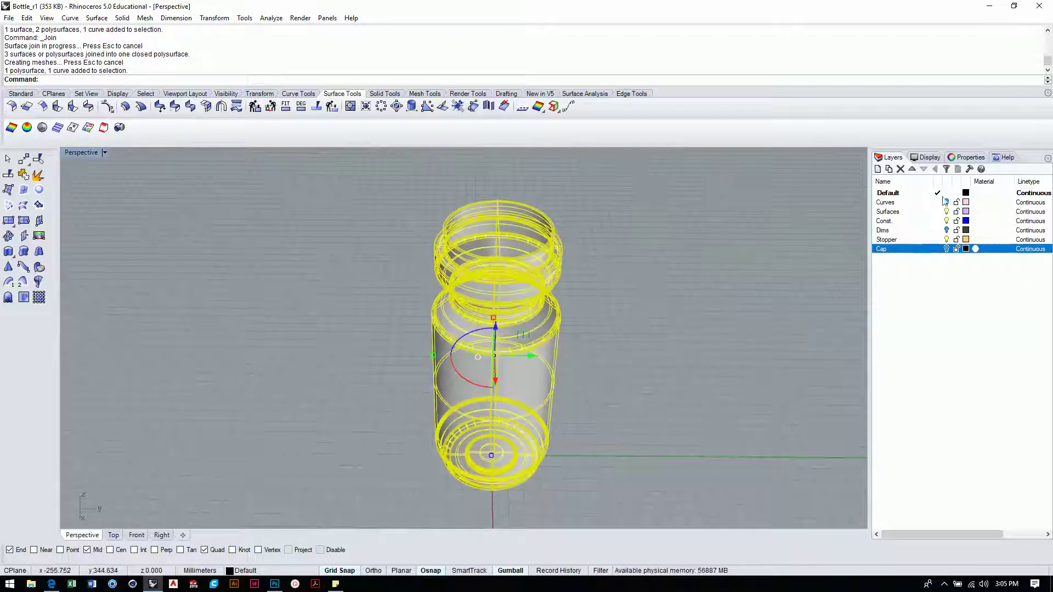
pyautogui.click(899, 213)
pyautogui.rightClick(895, 214)
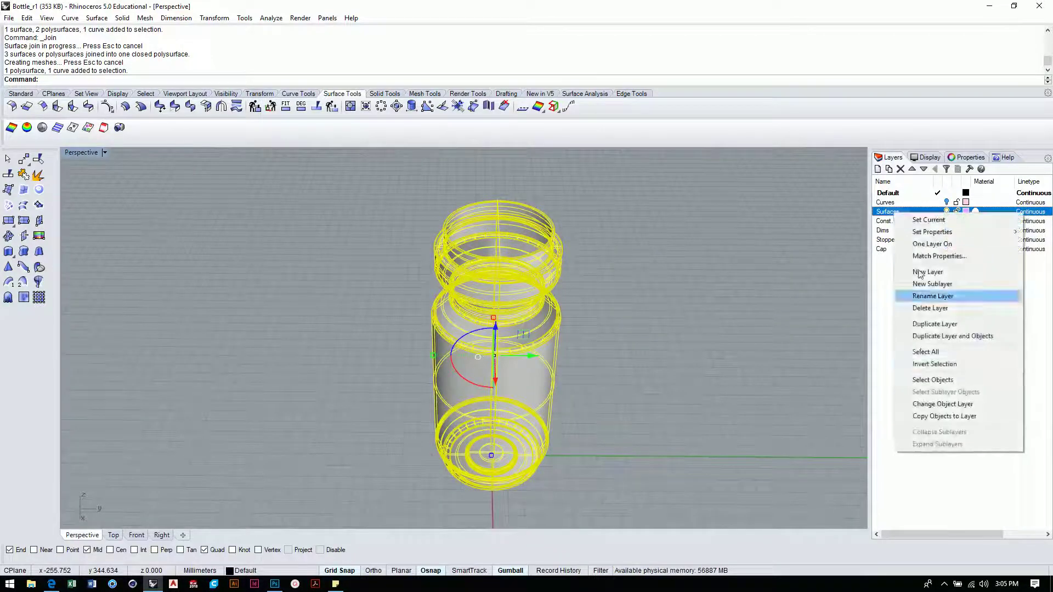
pyautogui.click(927, 405)
pyautogui.moveTo(583, 307); pyautogui.dragTo(582, 291, button='right')
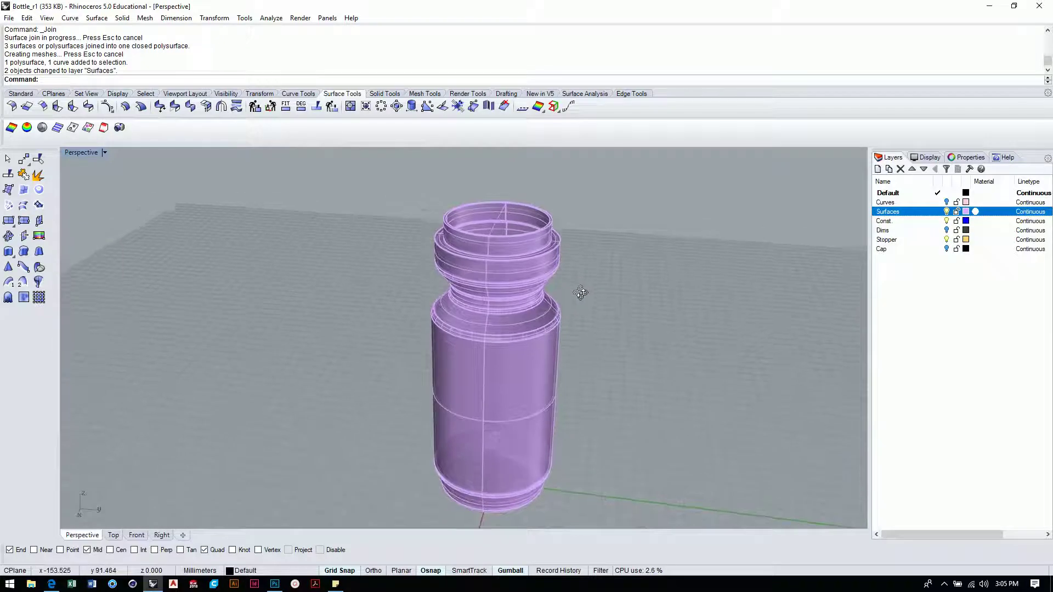
# - Set the perspective view to Rendered display and turn on the Cap layer to show the cap on the neck
pyautogui.click(104, 152)
pyautogui.click(107, 206)
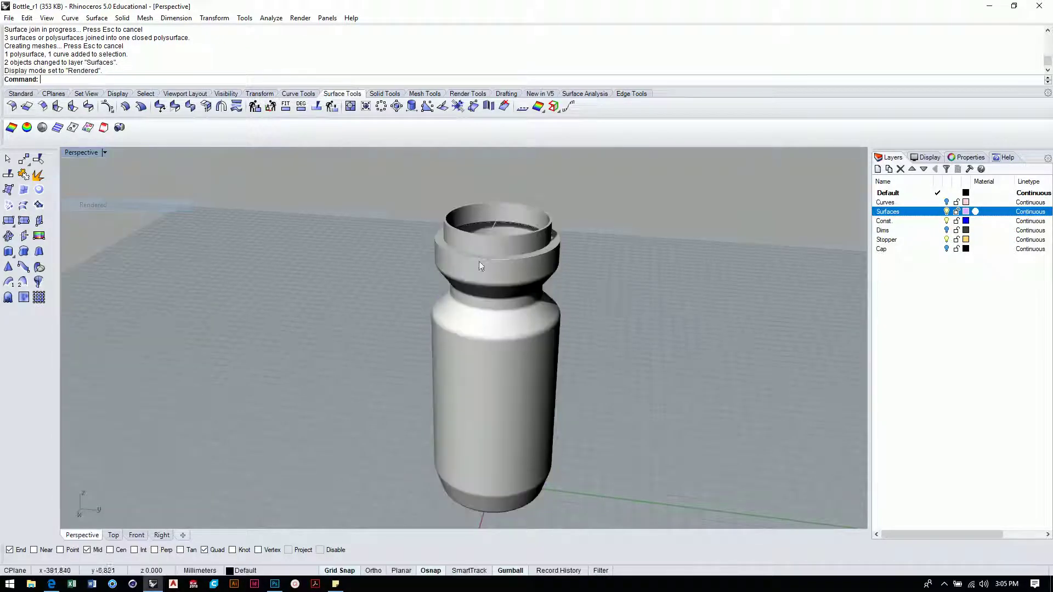
pyautogui.scroll(8, 479, 261)
pyautogui.moveTo(555, 281); pyautogui.dragTo(656, 258, button='right')
pyautogui.click(946, 249)
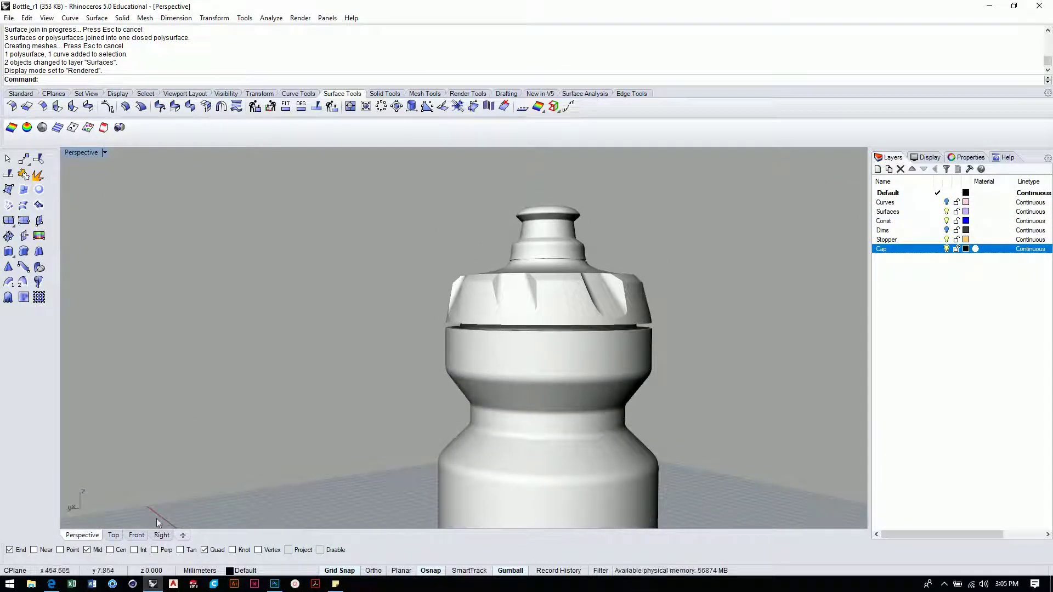
# - Switch the front view to Wireframe display to check how the cap fits over the neck, and hide the Cap layer
pyautogui.click(137, 535)
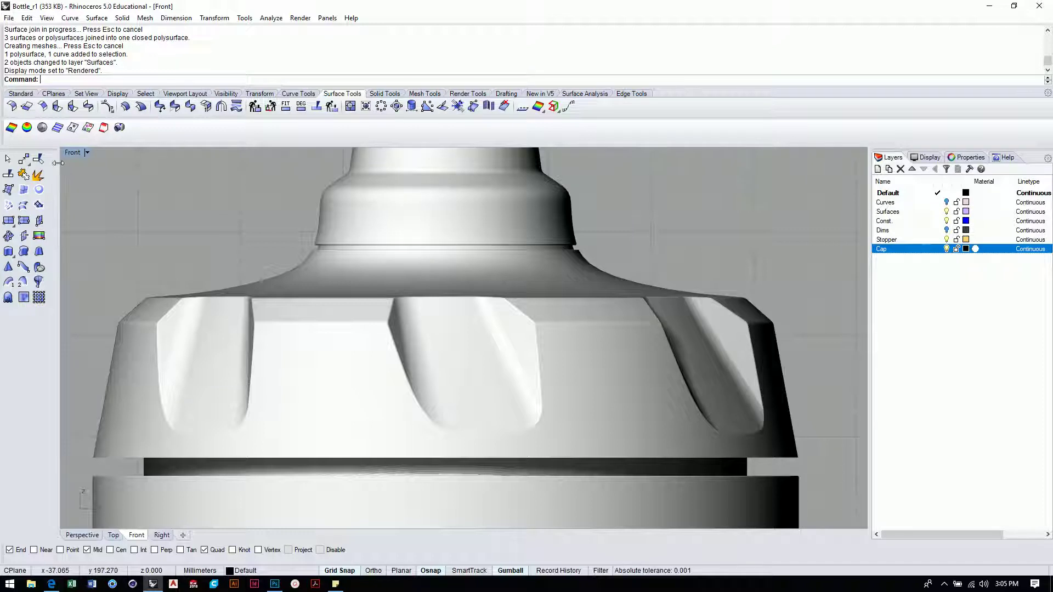
pyautogui.click(87, 153)
pyautogui.click(100, 182)
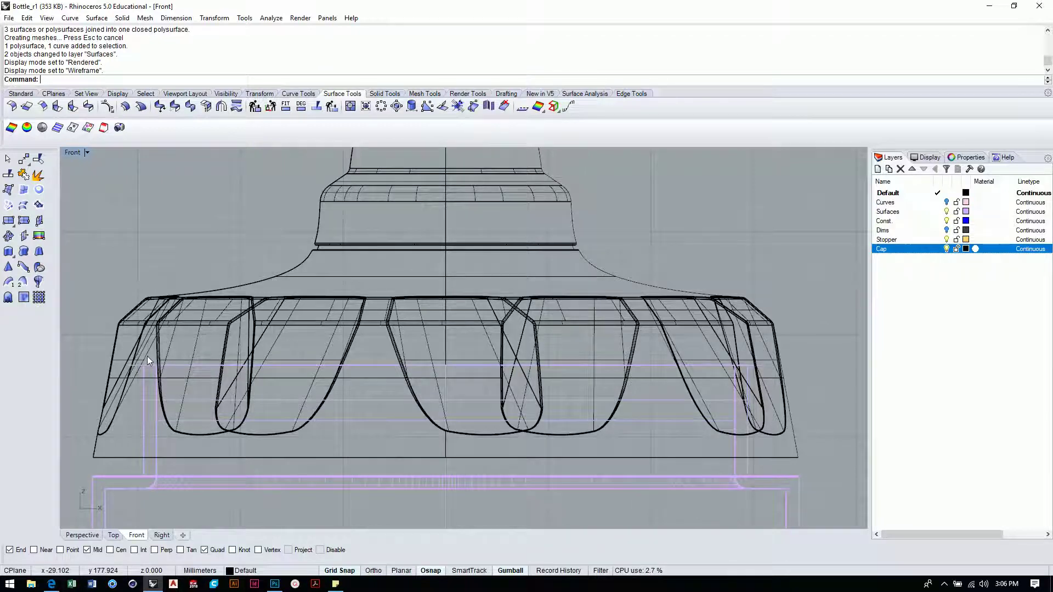
pyautogui.click(792, 434)
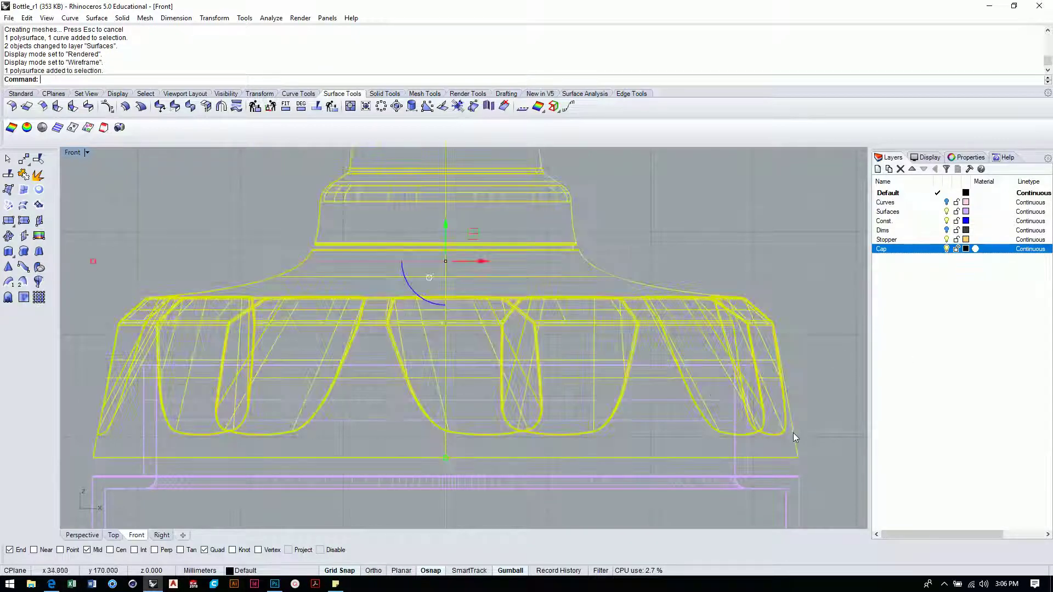
pyautogui.click(946, 248)
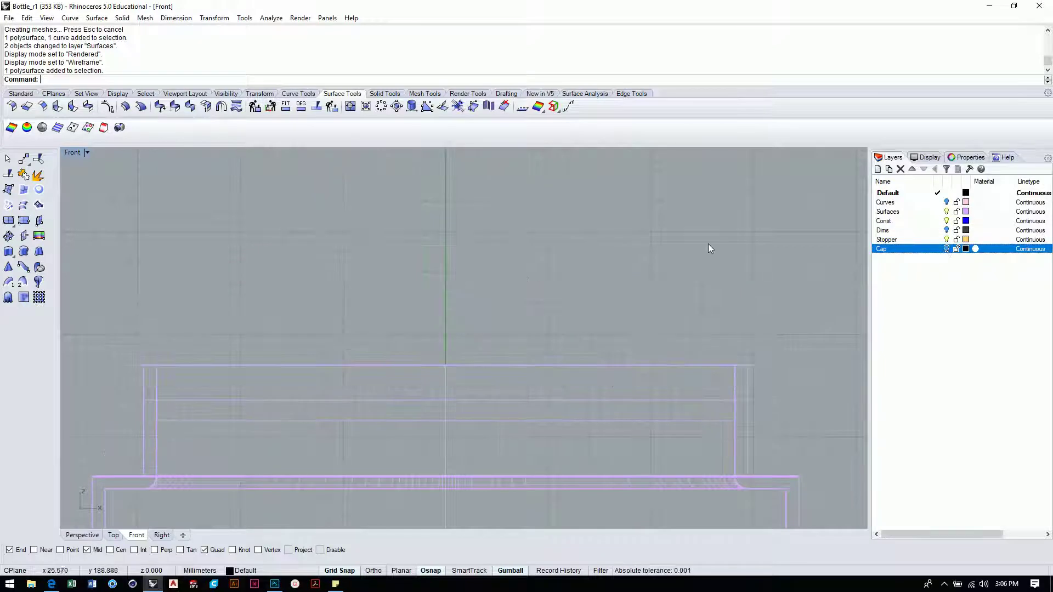
# - Examine the rendered bottle in perspective from above and from the side, checking the open neck, rim and body
pyautogui.click(87, 153)
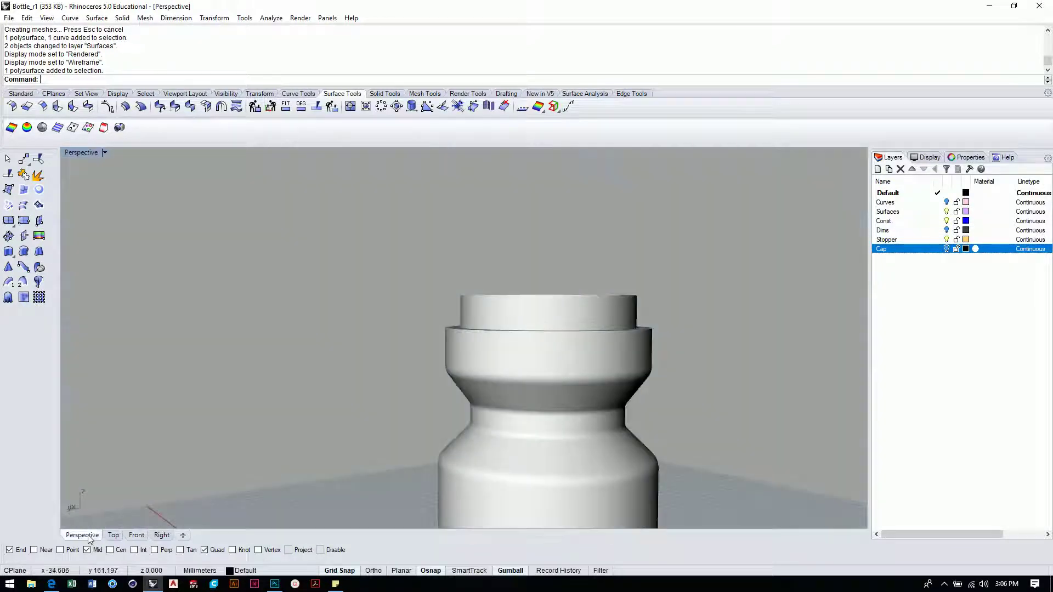
pyautogui.click(83, 535)
pyautogui.scroll(-3, 669, 279)
pyautogui.moveTo(660, 307); pyautogui.dragTo(686, 348, button='right')
pyautogui.scroll(3, 631, 286)
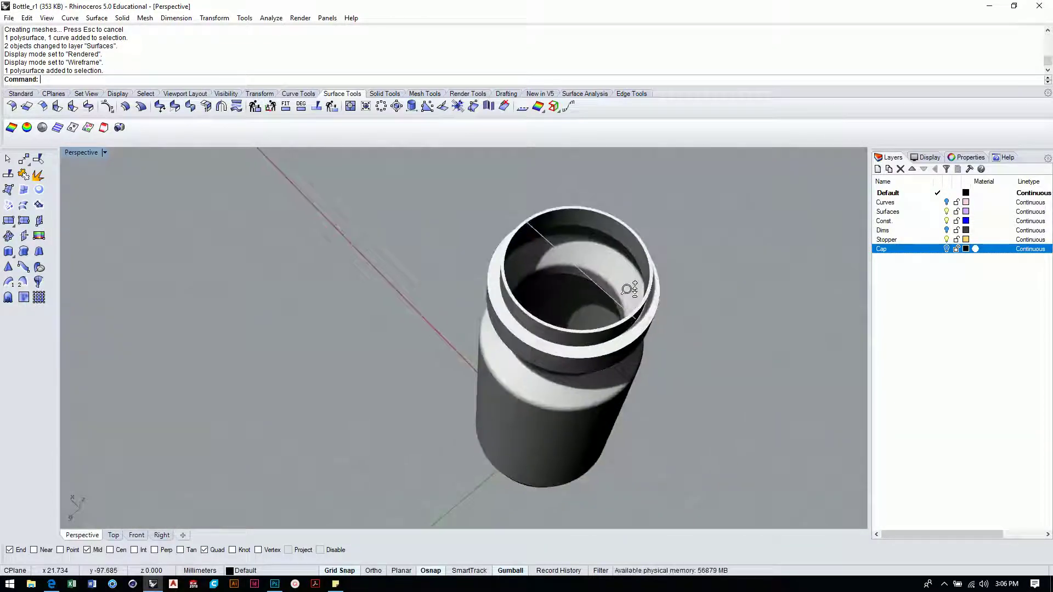
pyautogui.moveTo(630, 287); pyautogui.dragTo(694, 278, button='right')
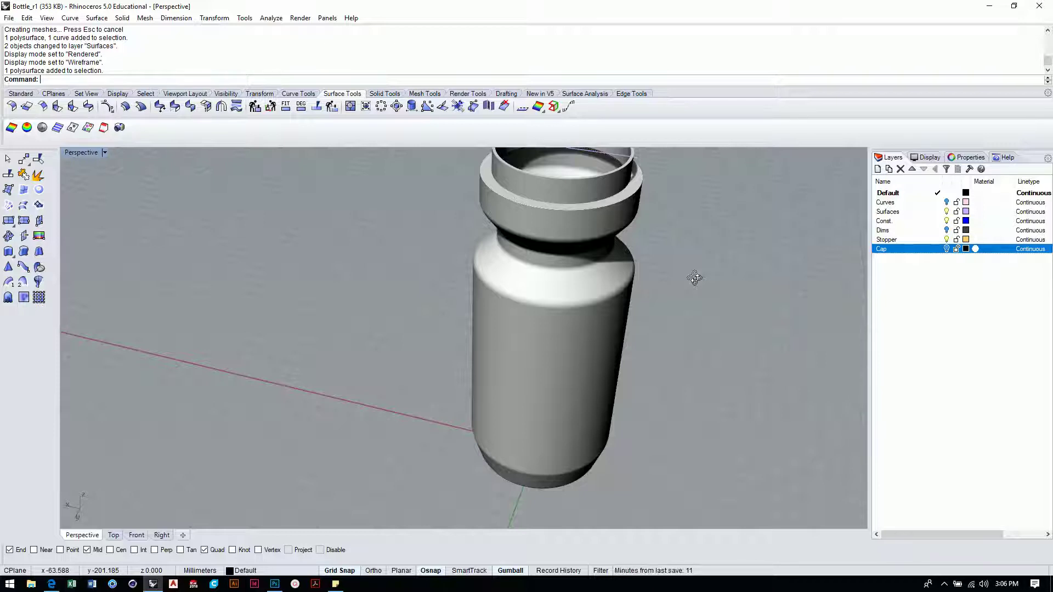
pyautogui.moveTo(696, 278); pyautogui.dragTo(665, 396, button='right')
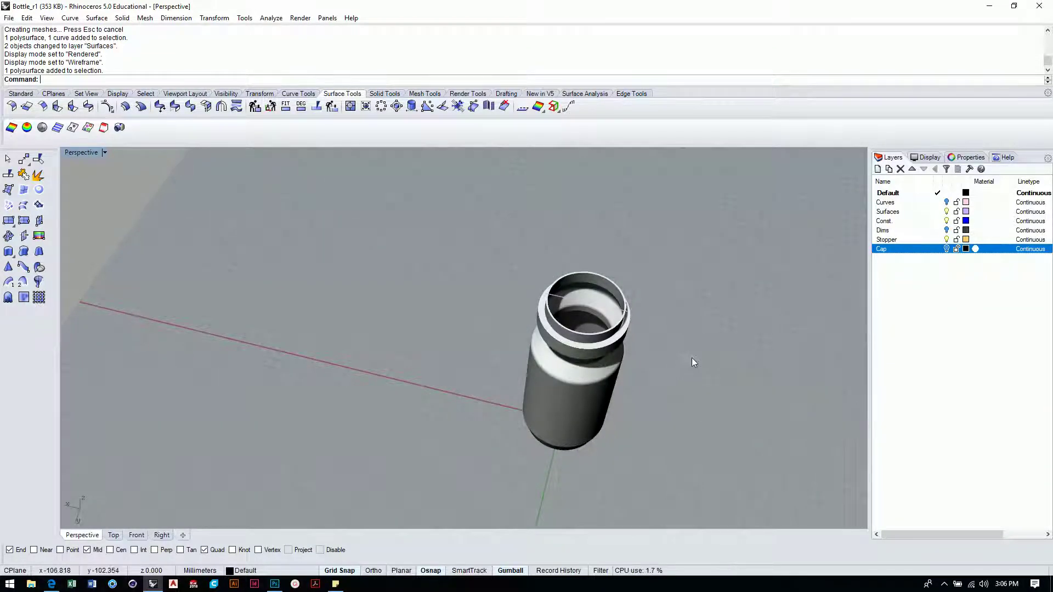
pyautogui.moveTo(670, 368); pyautogui.dragTo(709, 296, button='right')
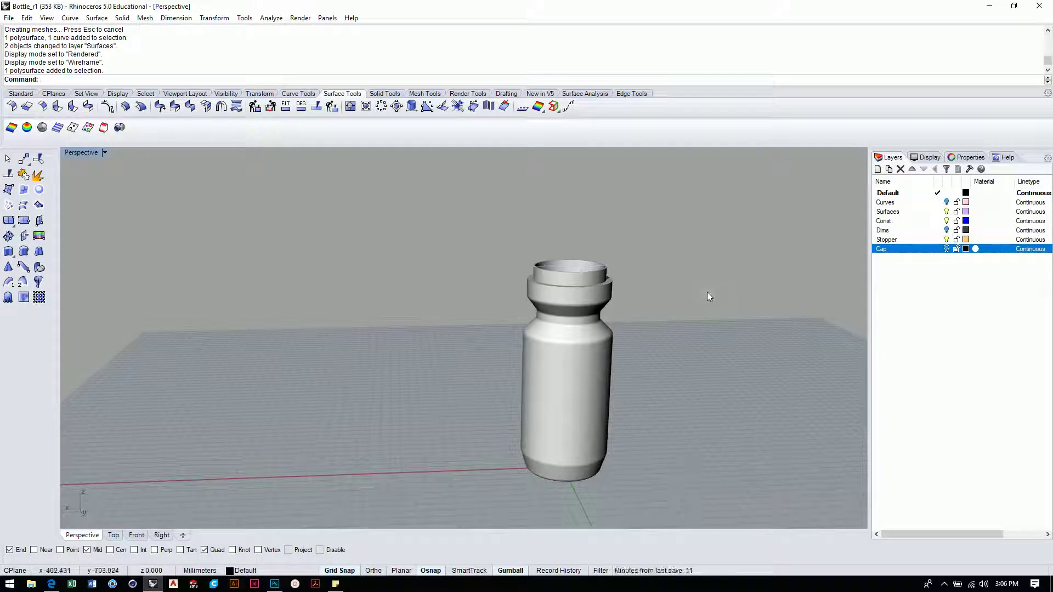